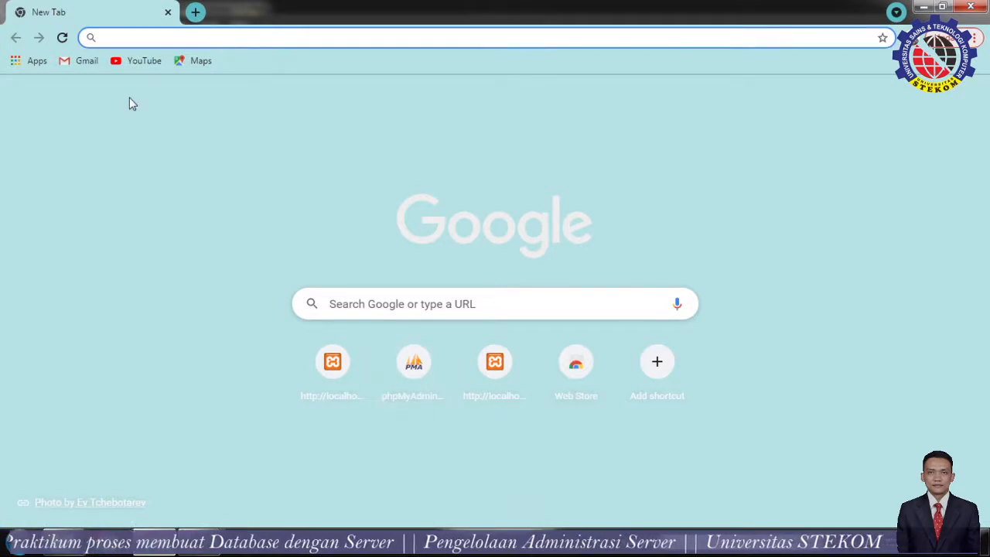
# Step: Try to open the phpMyAdmin page at localhost/phpmyadmin
pyautogui.write('ph')
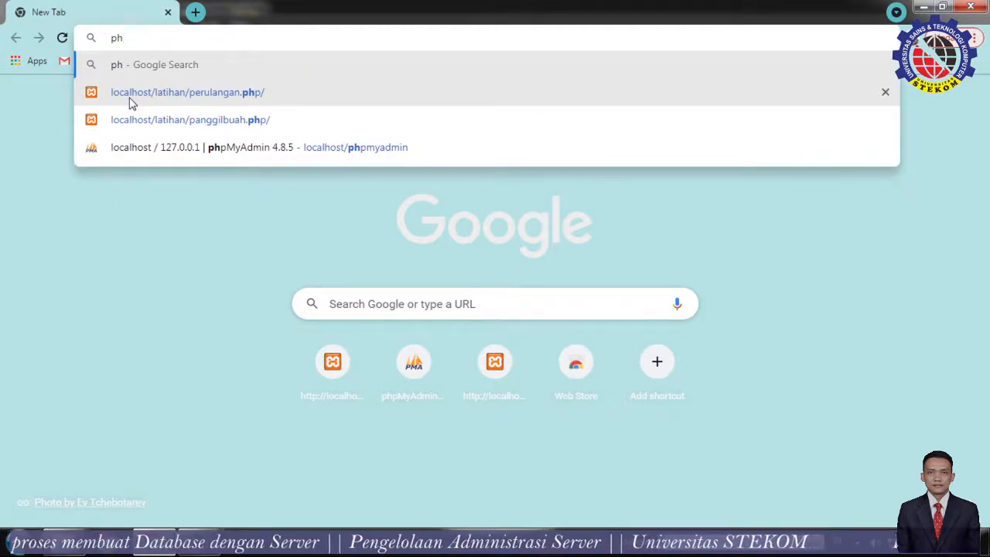
pyautogui.write('p')
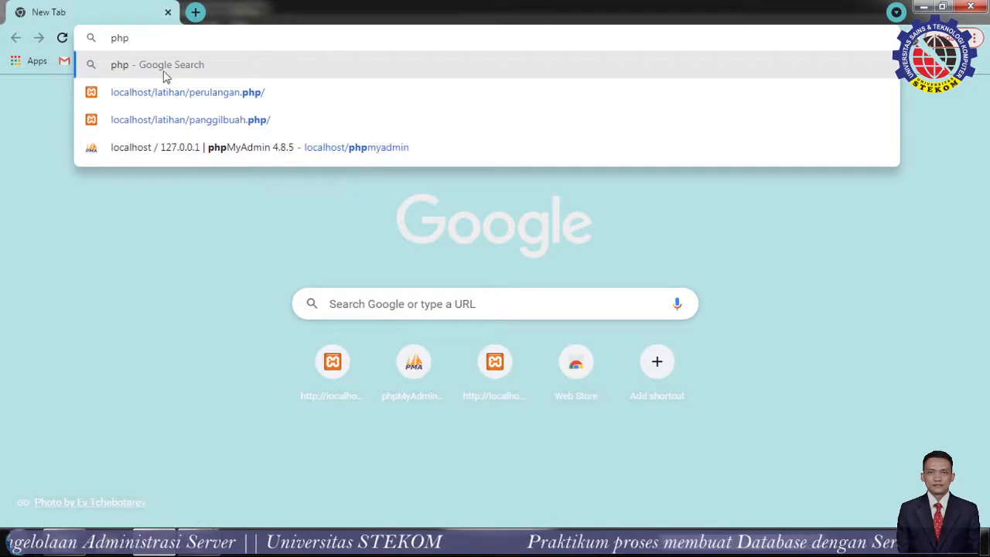
pyautogui.click(261, 147)
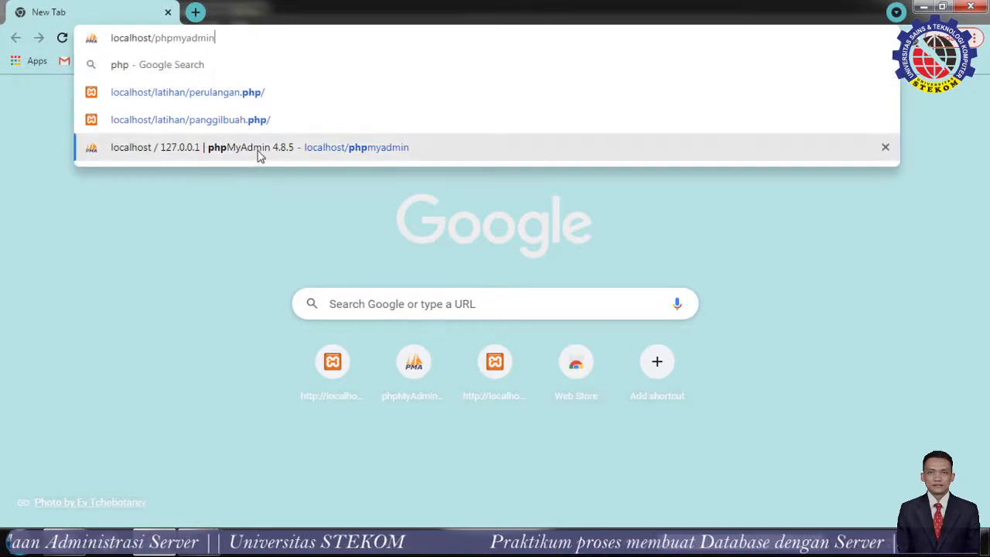
pyautogui.click(198, 152)
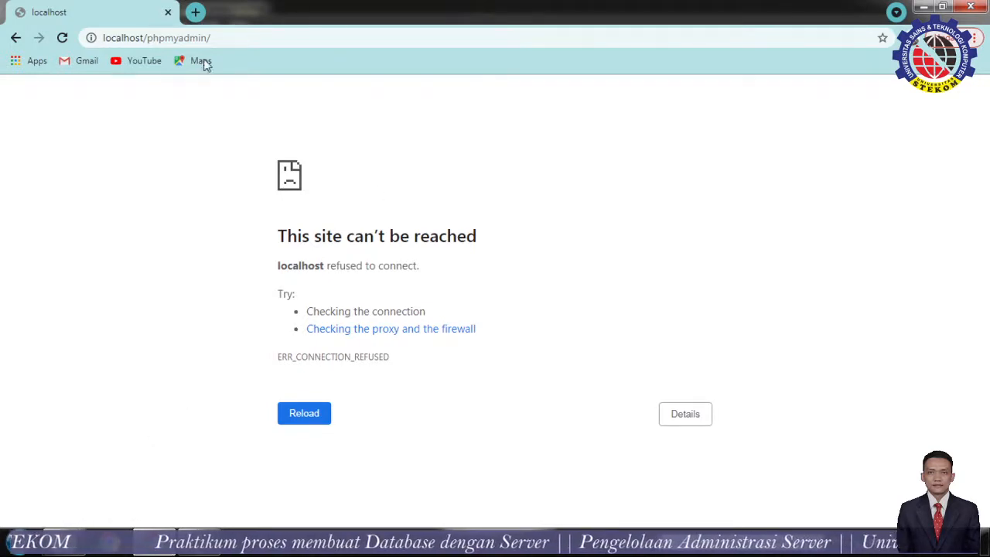
pyautogui.click(251, 43)
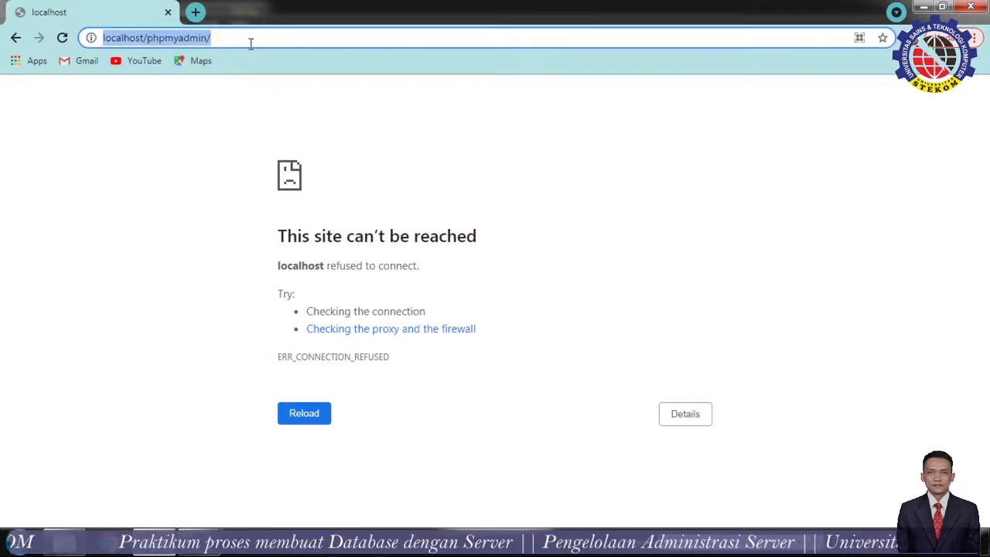
pyautogui.click(251, 39)
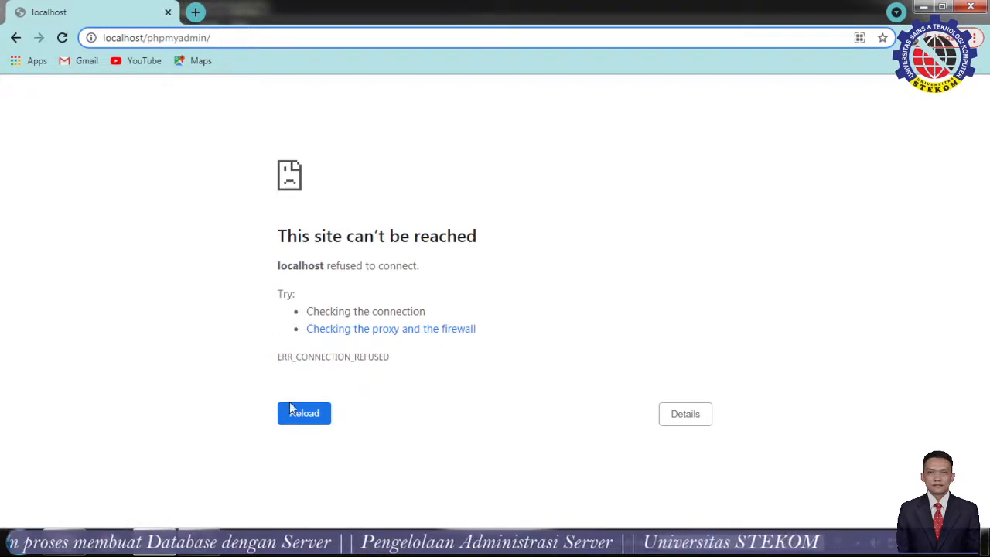
# Step: Launch the XAMPP Control Panel and start the Apache and MySQL modules
pyautogui.click(29, 551)
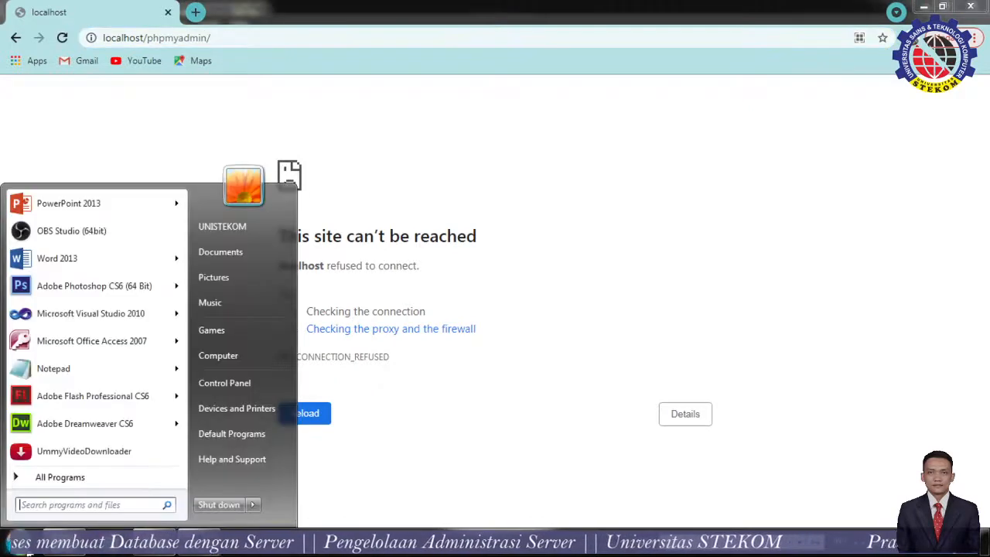
pyautogui.write('xa')
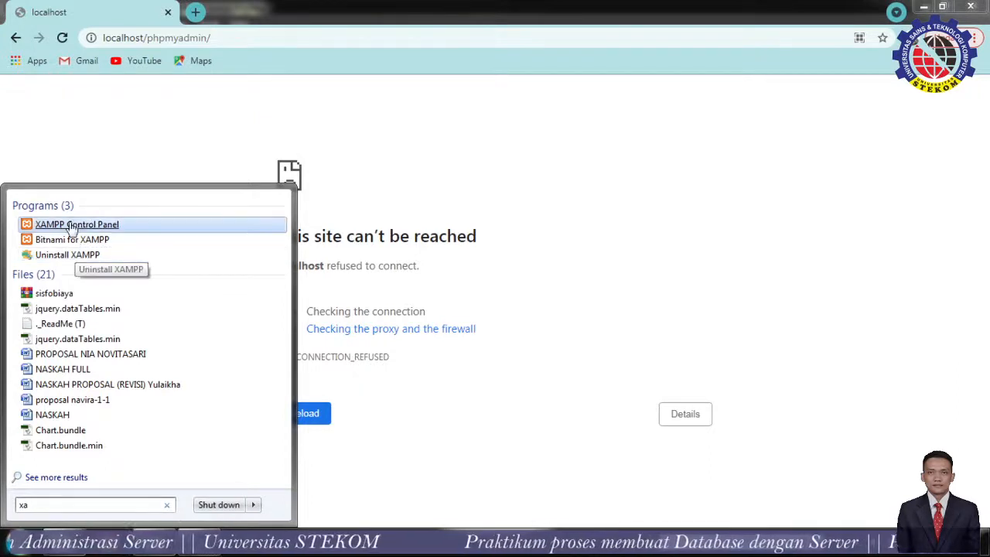
pyautogui.click(70, 224)
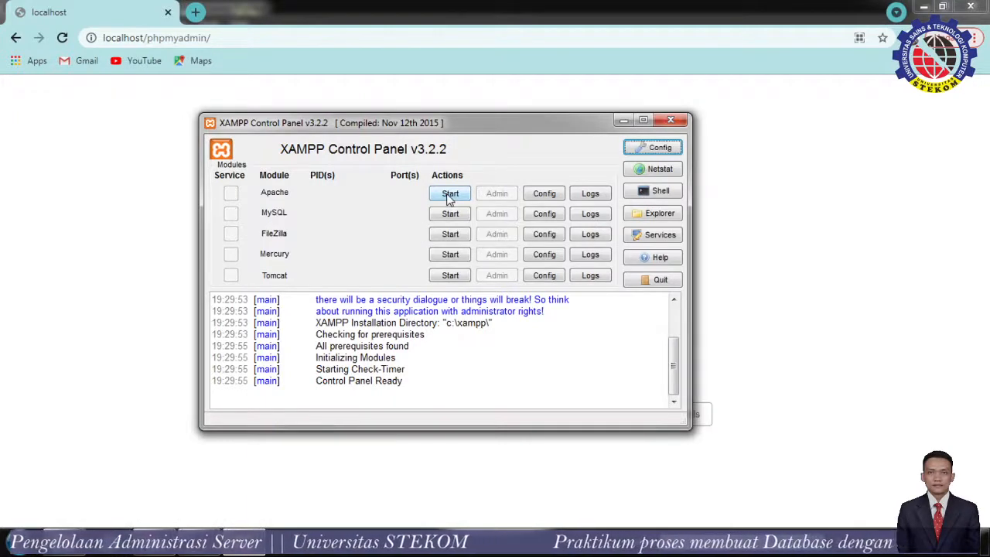
pyautogui.click(450, 195)
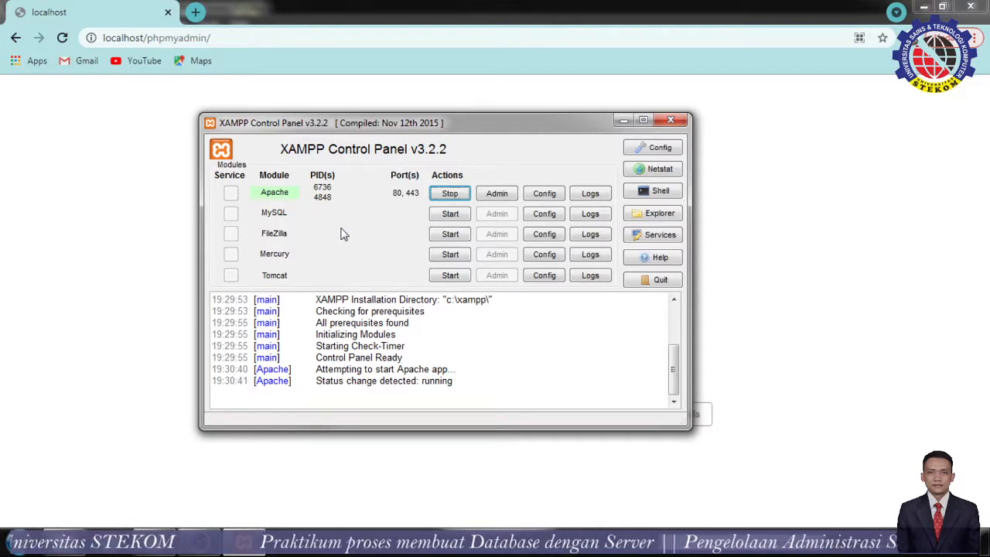
pyautogui.click(453, 216)
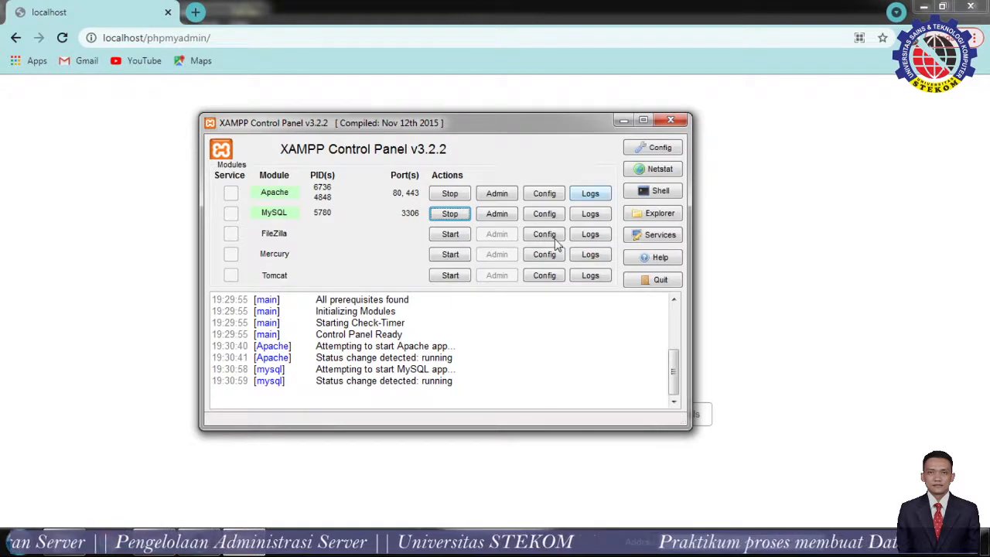
# Step: Minimize the XAMPP Control Panel and reload the localhost/phpmyadmin page in the browser
pyautogui.click(623, 121)
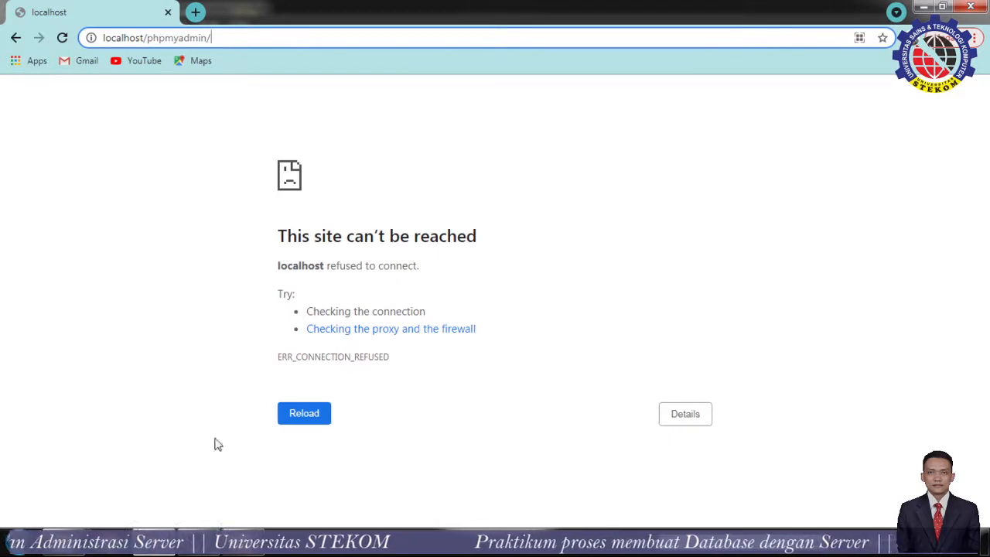
pyautogui.moveTo(232, 551)
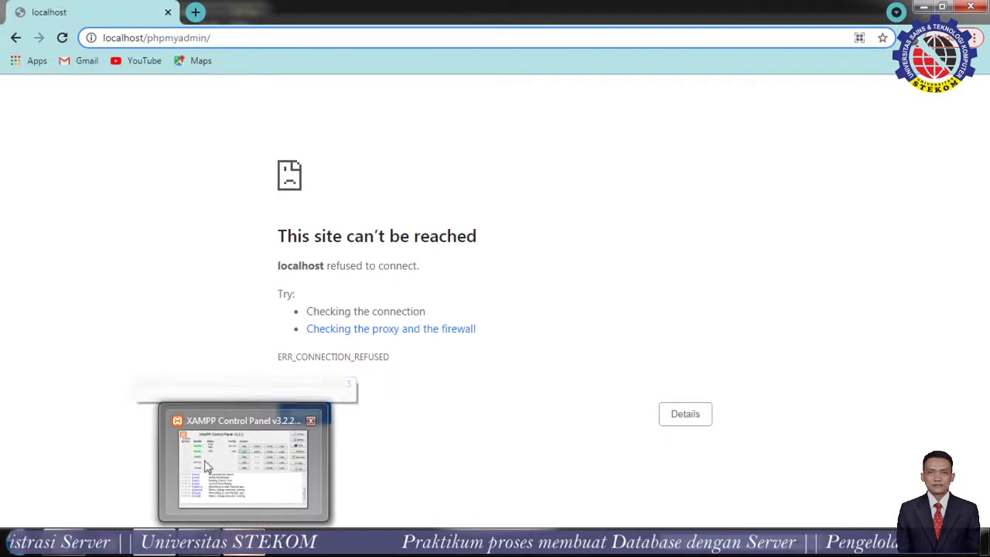
pyautogui.click(63, 37)
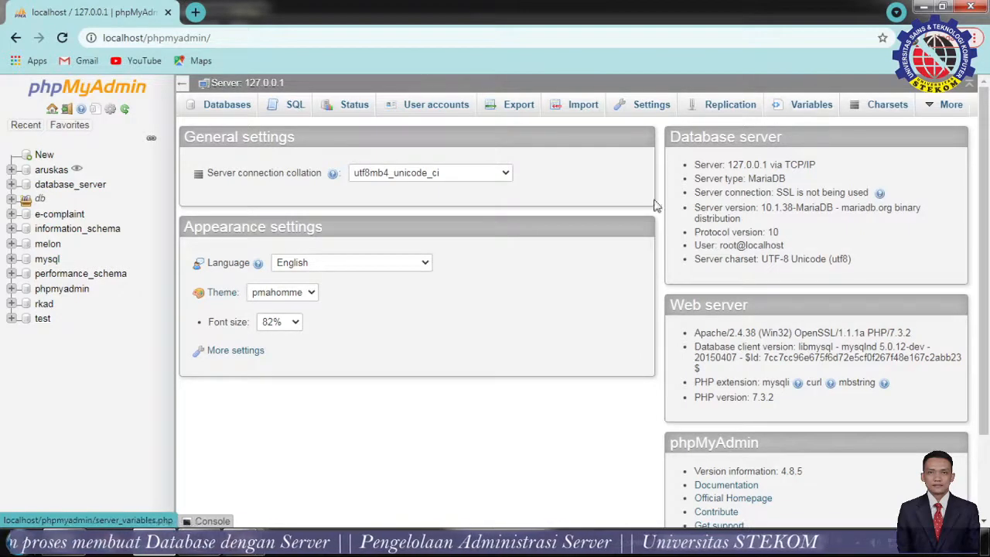
# Step: Create a new database named db_pas on the local server with the latin1_swedish_ci collation
pyautogui.moveTo(943, 105)
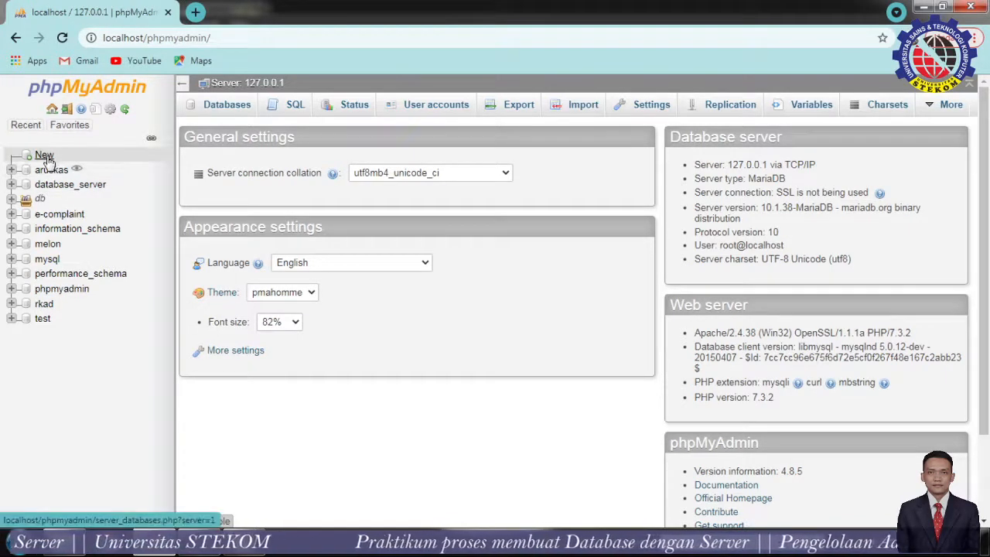
pyautogui.click(229, 105)
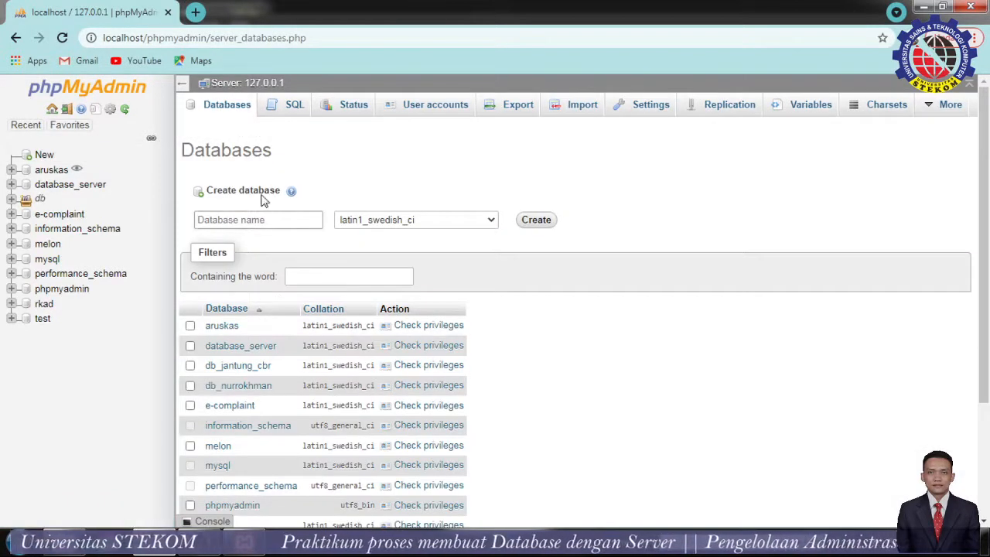
pyautogui.click(42, 157)
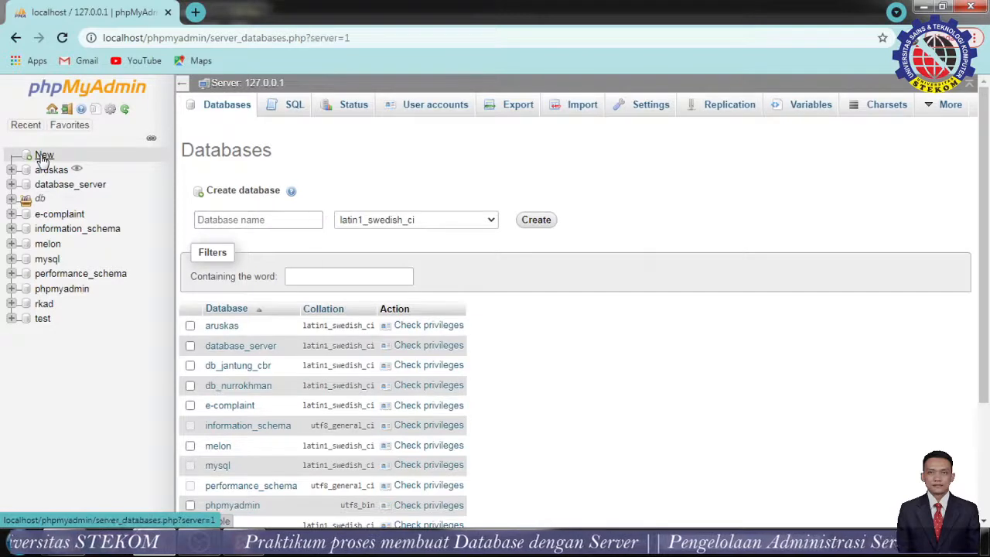
pyautogui.click(252, 220)
pyautogui.click(251, 221)
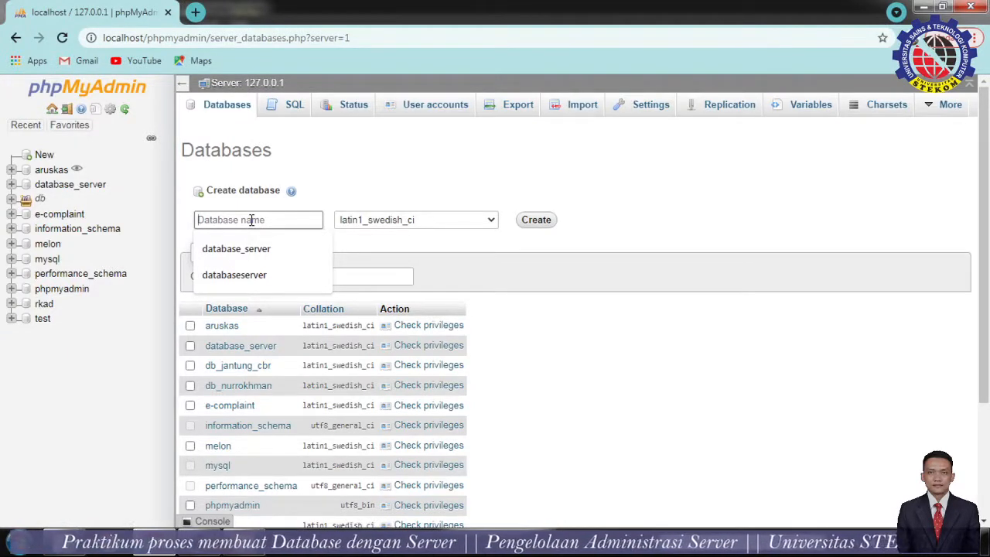
pyautogui.write('P')
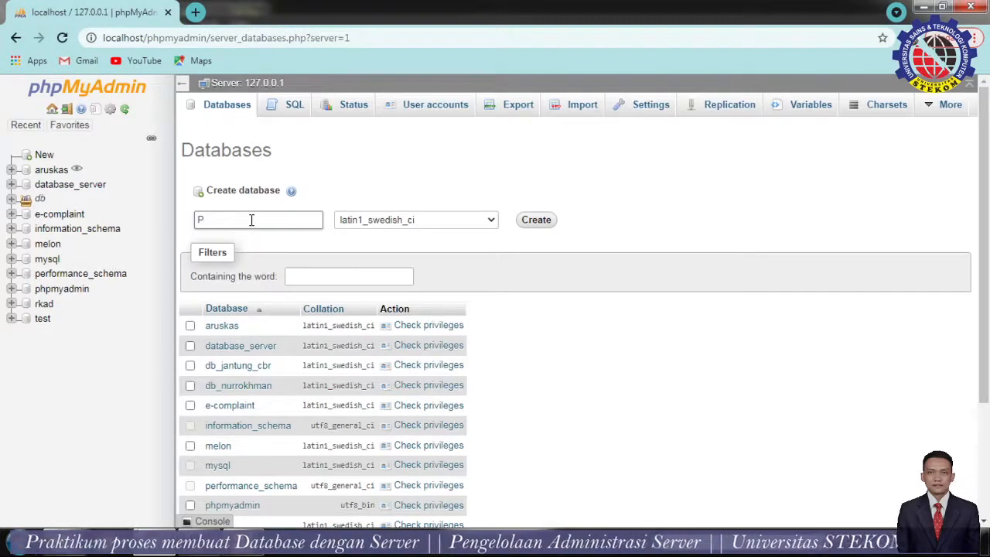
pyautogui.press('BackSpace')
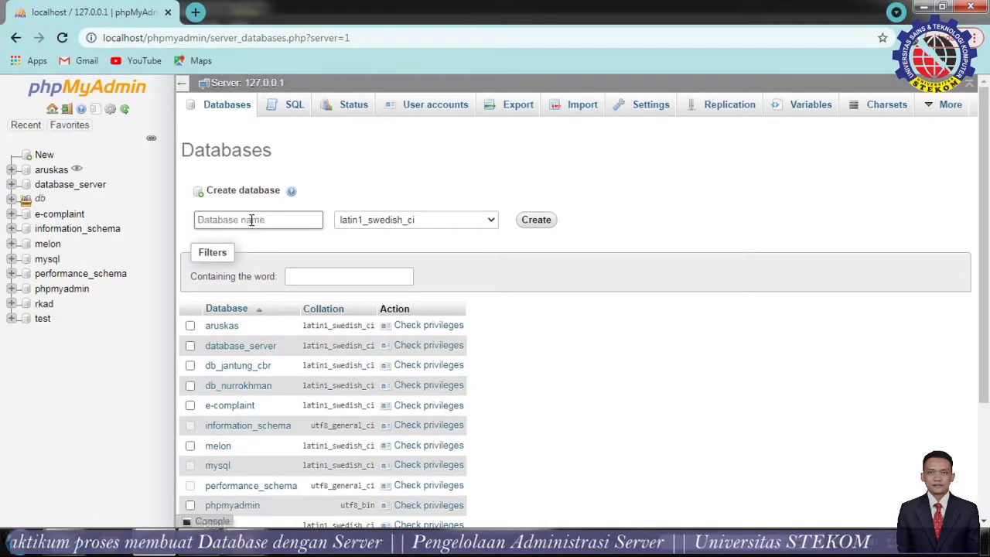
pyautogui.write('db_')
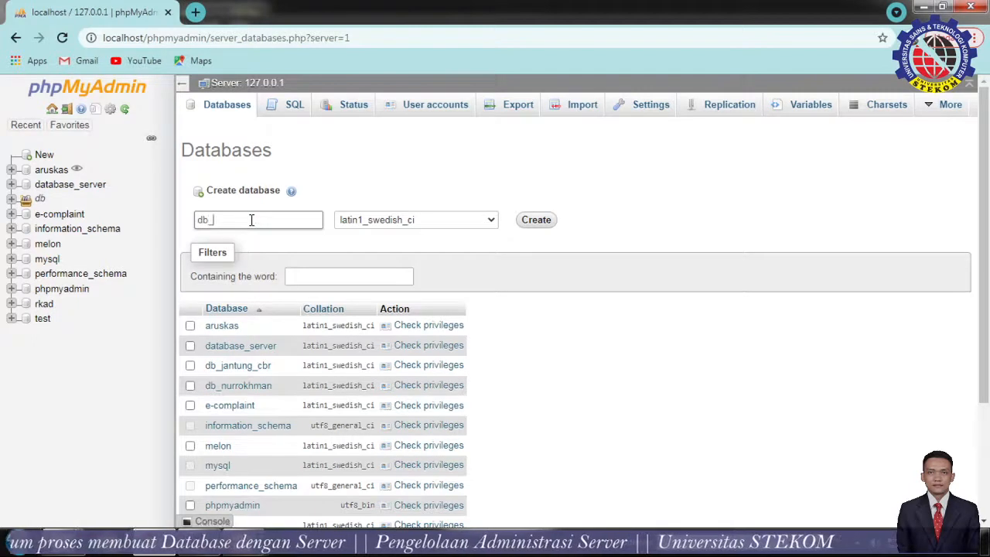
pyautogui.write('pas')
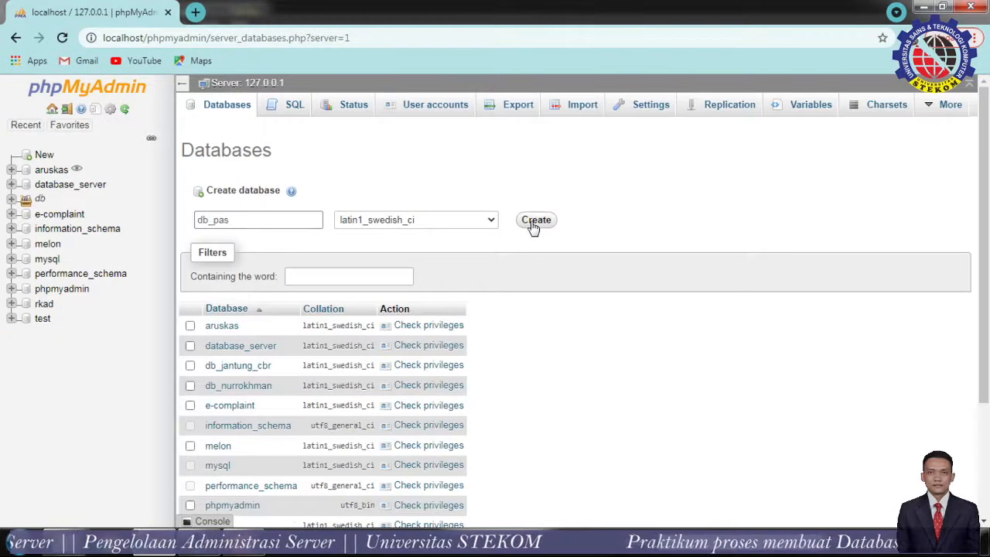
pyautogui.scroll(-2, 532, 225)
pyautogui.scroll(2, 533, 228)
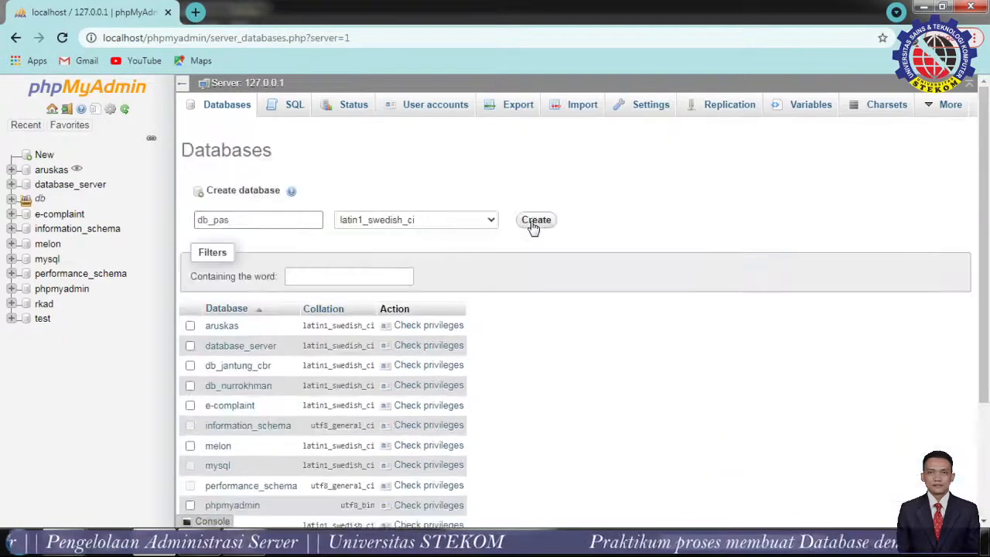
pyautogui.click(533, 224)
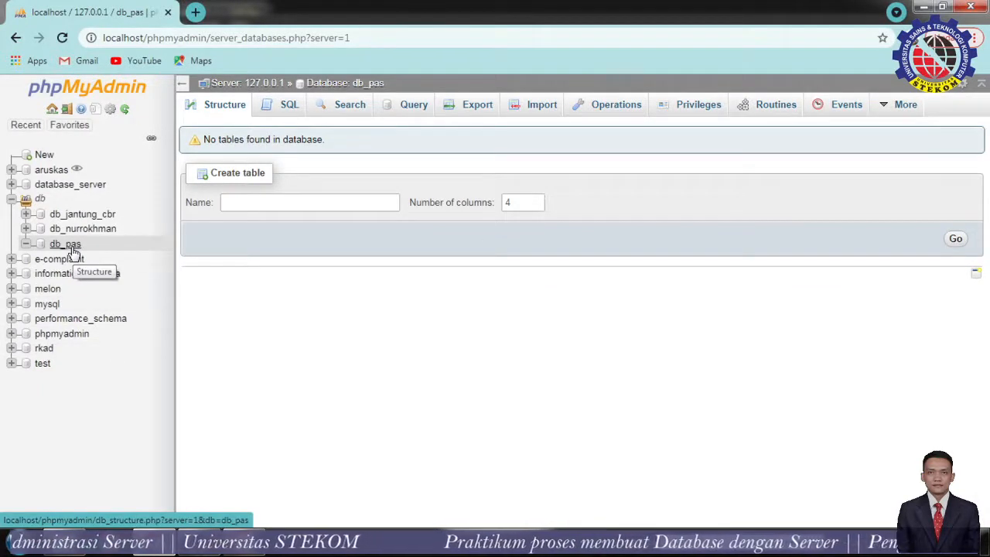
# Step: Begin a new table named tabel_1 with 4 columns in the db_pas database
pyautogui.click(253, 203)
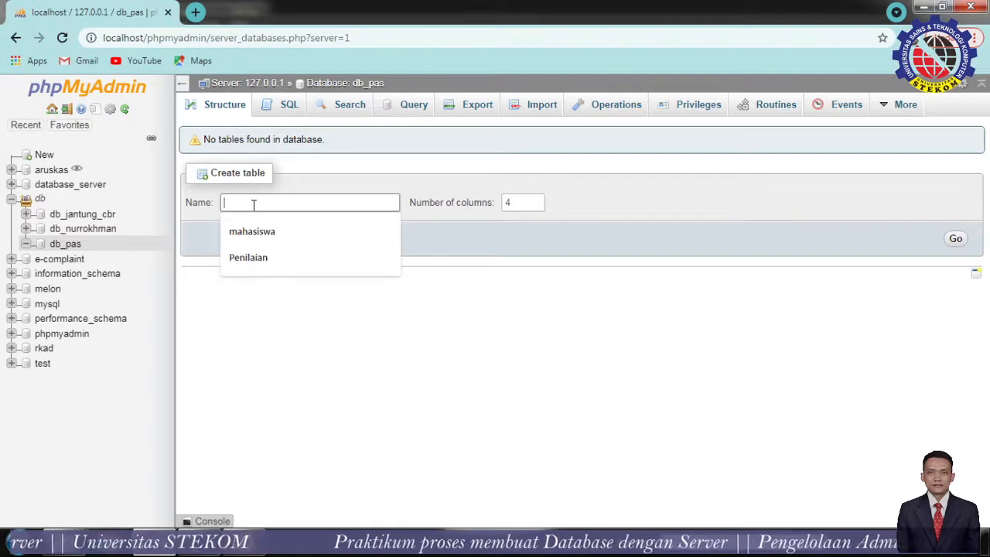
pyautogui.write('tabel')
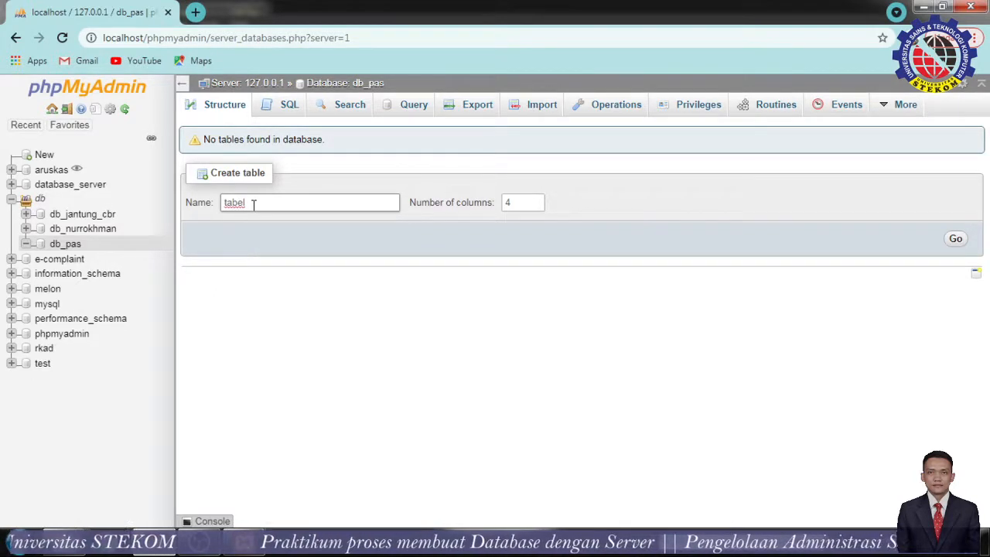
pyautogui.write('_')
pyautogui.write('t')
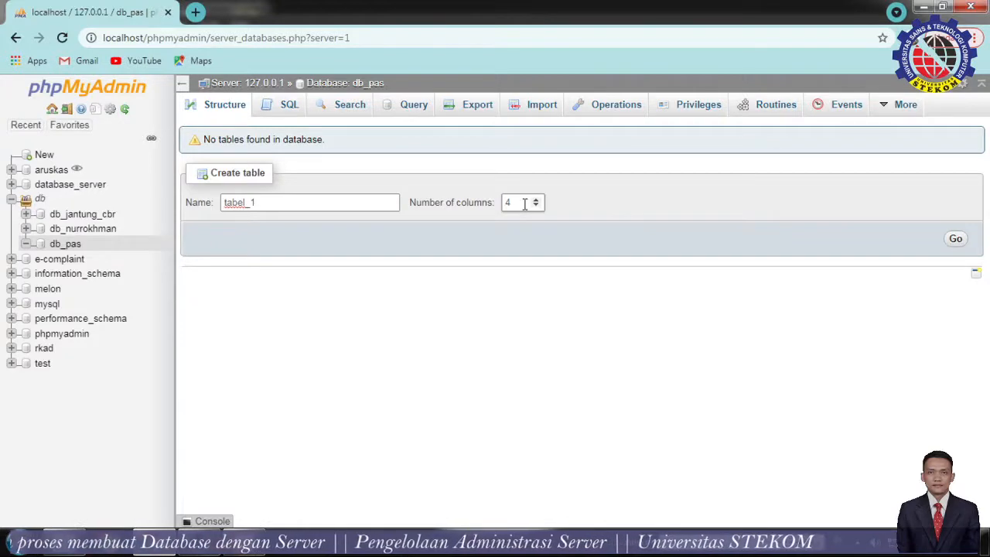
pyautogui.click(957, 240)
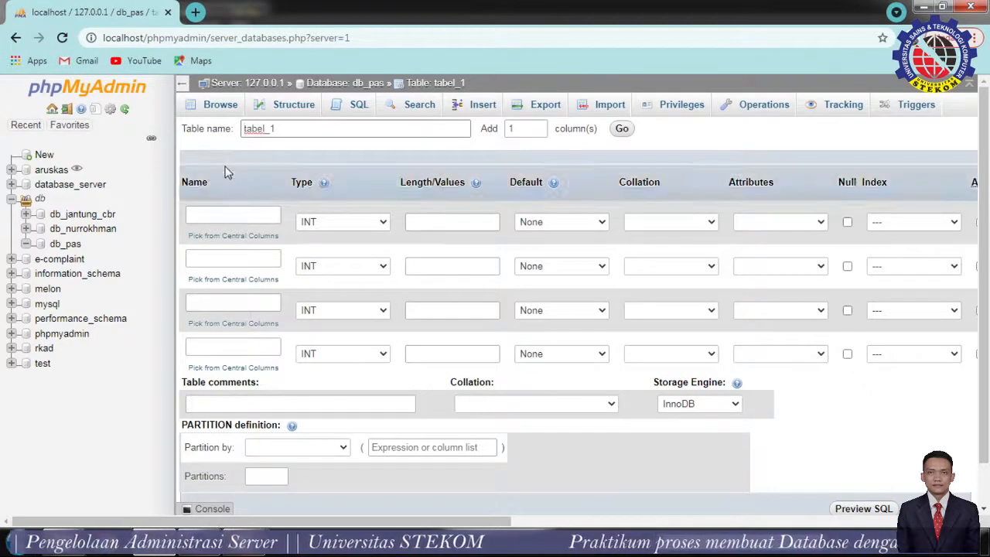
# Step: Name the first two columns of tabel_1 no and nama
pyautogui.click(255, 215)
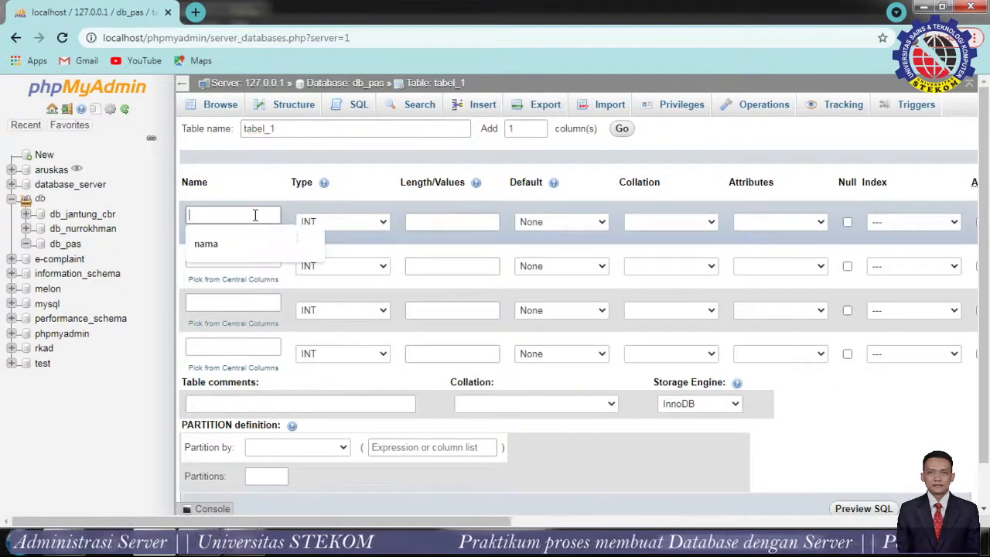
pyautogui.write('na')
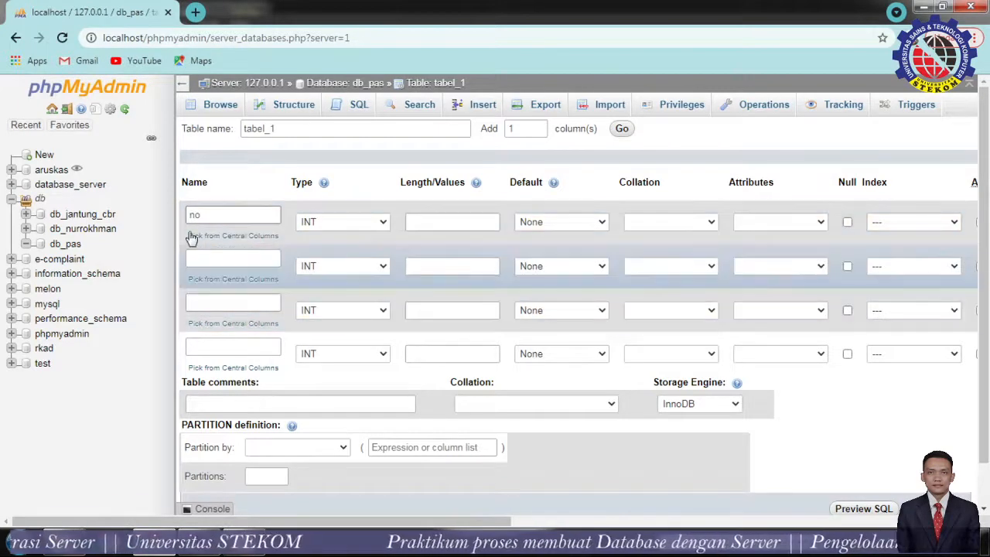
pyautogui.click(192, 259)
pyautogui.write('nam')
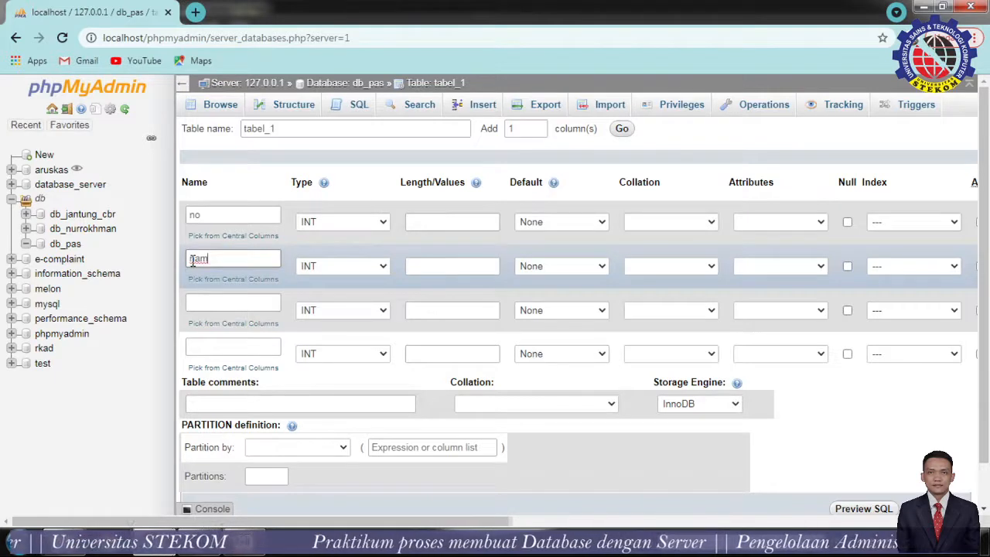
pyautogui.write('a')
# Step: Name the third column of tabel_1 makul and the fourth column alamat
pyautogui.click(206, 304)
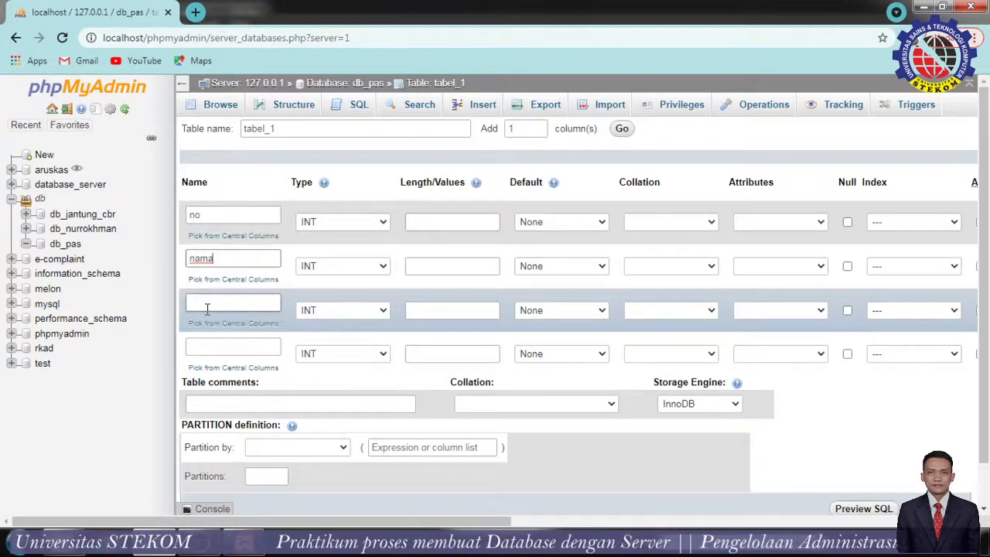
pyautogui.click(208, 304)
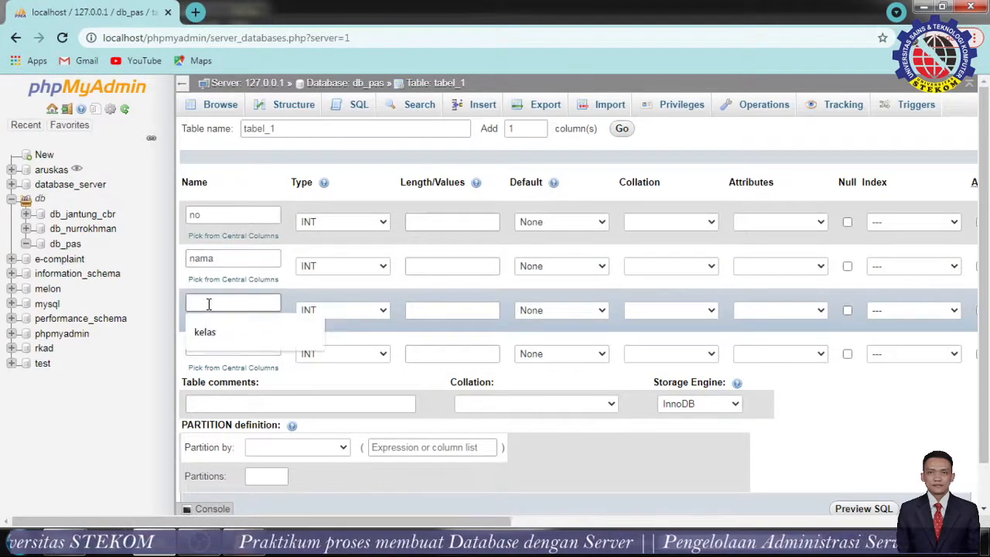
pyautogui.write('makul')
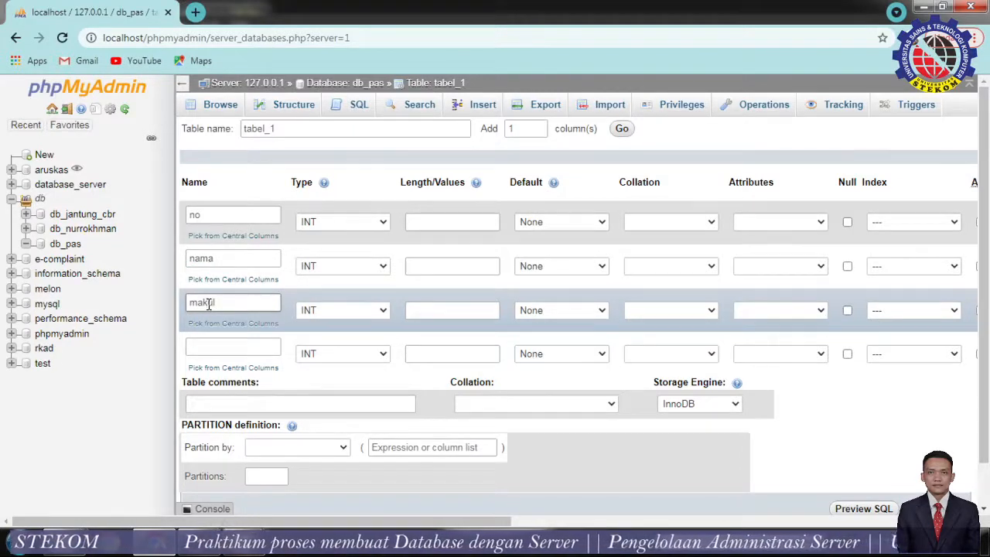
pyautogui.click(209, 347)
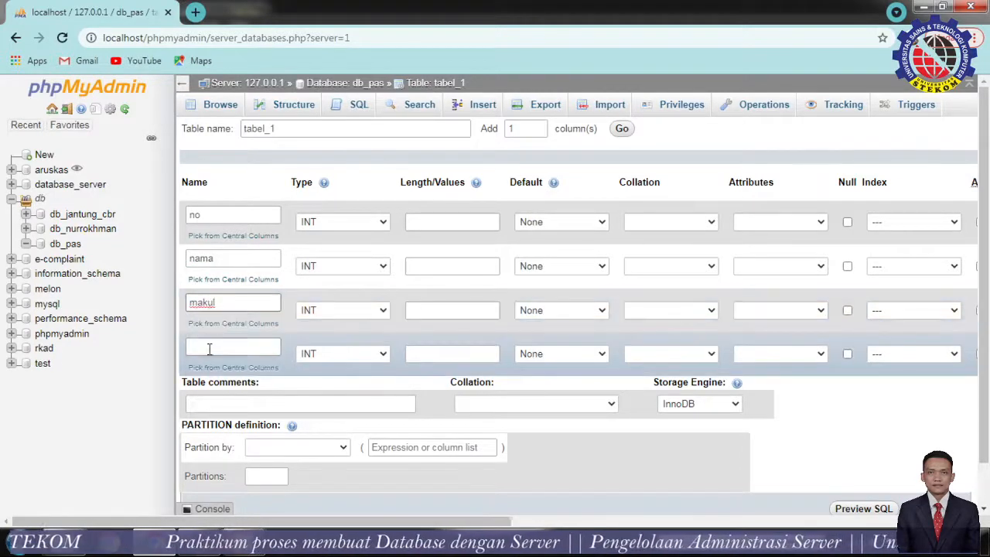
pyautogui.click(209, 347)
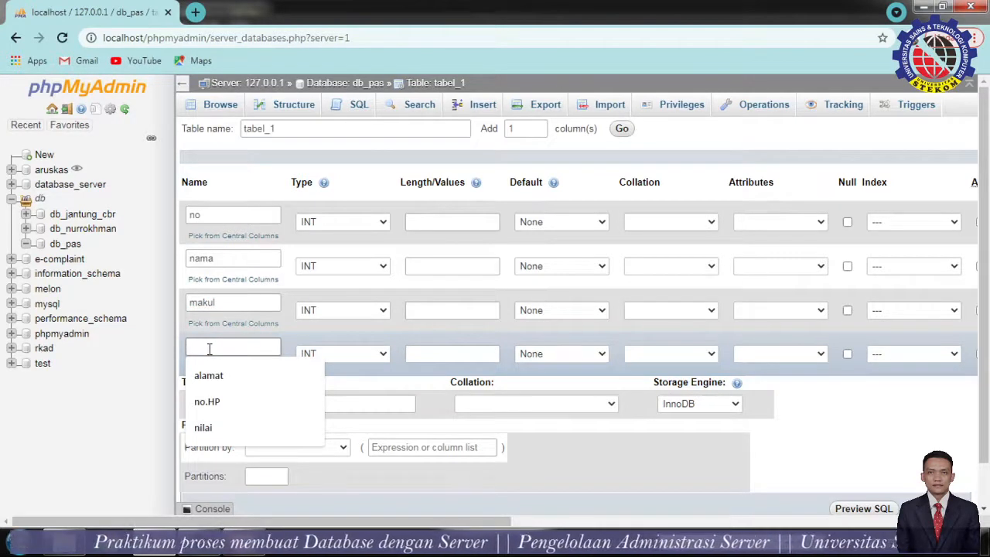
pyautogui.write('ala')
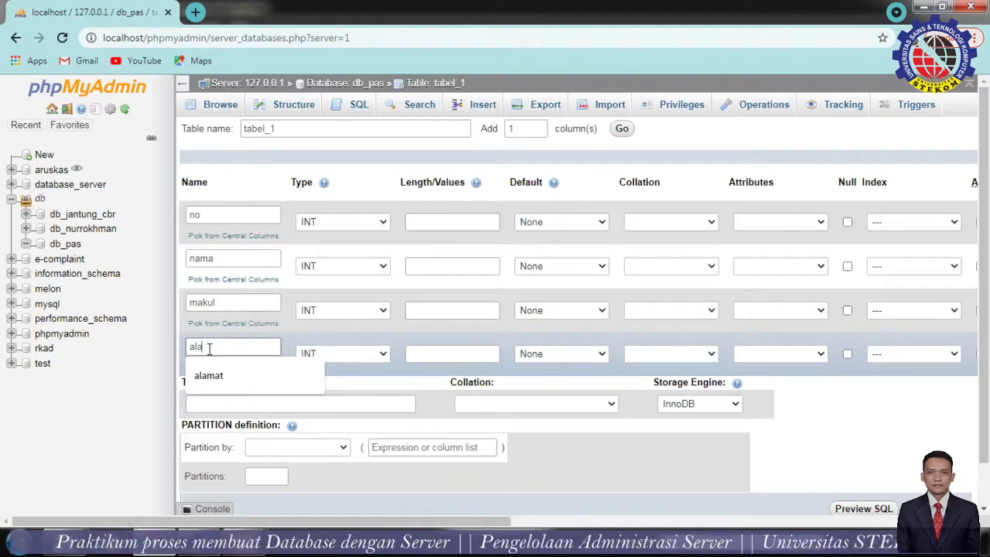
pyautogui.write('mat')
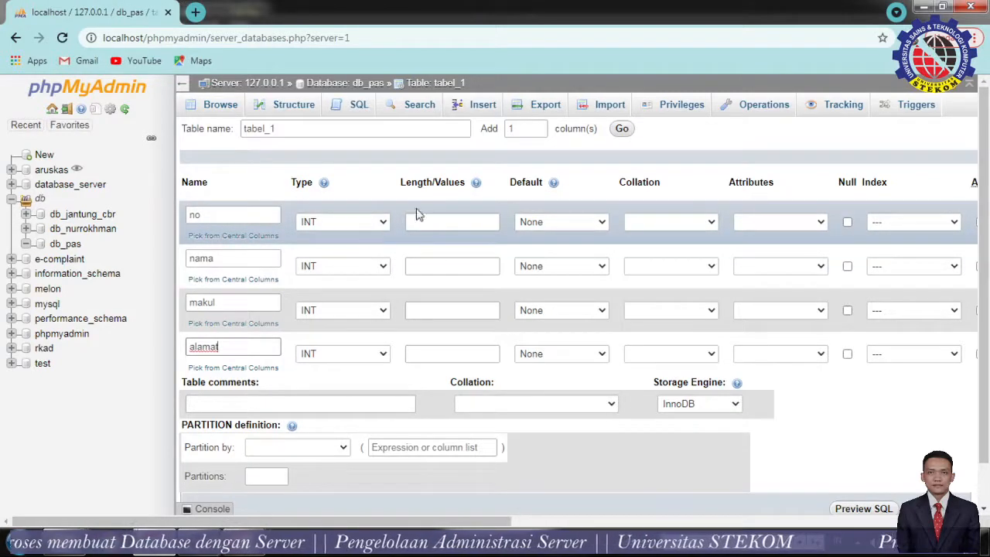
# Step: Set the data type of the no column to DECIMAL and the nama column to VARCHAR
pyautogui.click(383, 224)
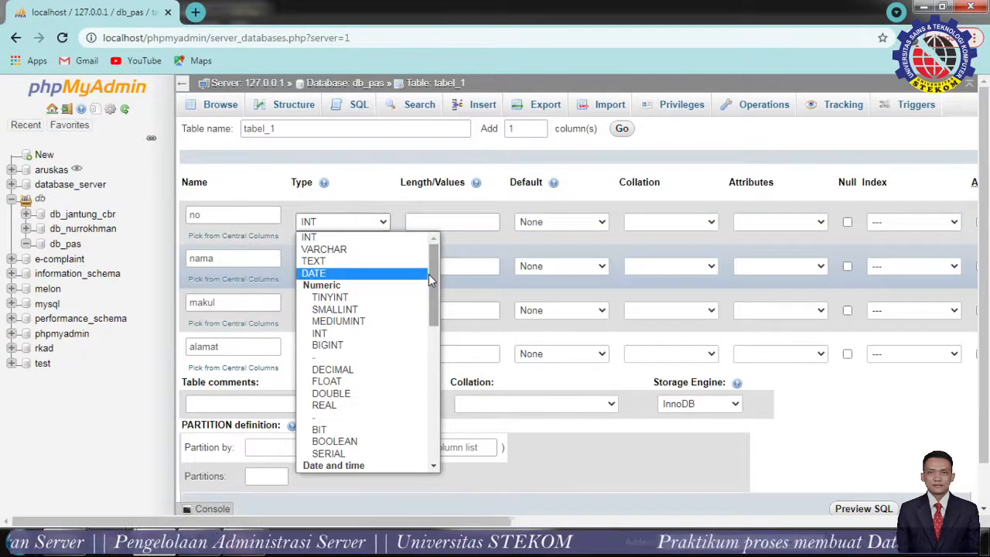
pyautogui.moveTo(436, 255)
pyautogui.mouseDown()
pyautogui.moveTo(432, 441)
pyautogui.moveTo(438, 249)
pyautogui.mouseUp()
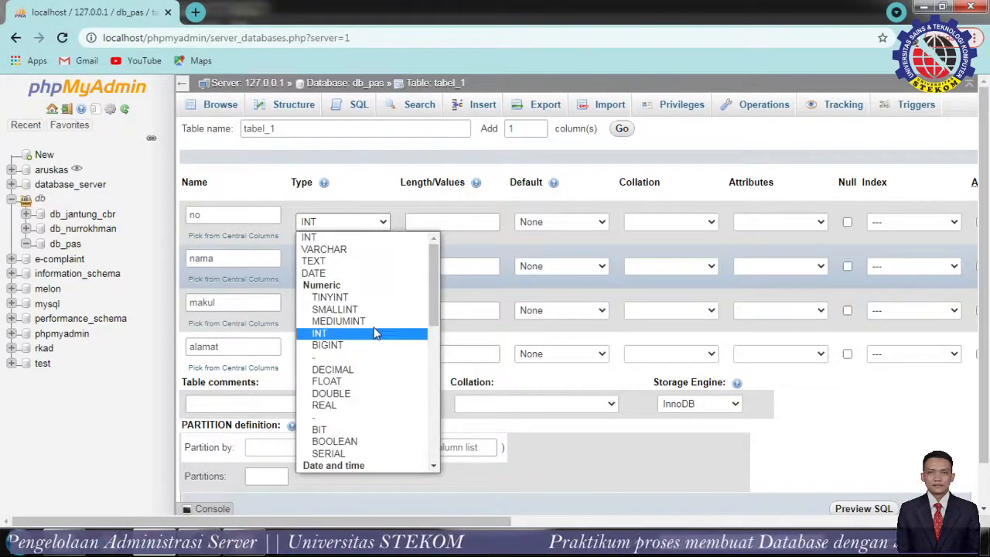
pyautogui.click(357, 369)
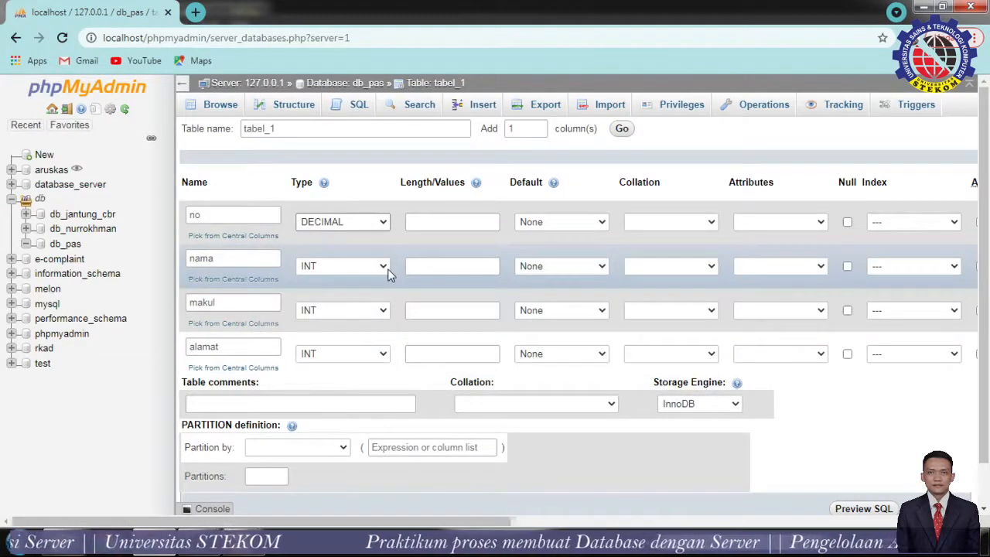
pyautogui.click(385, 265)
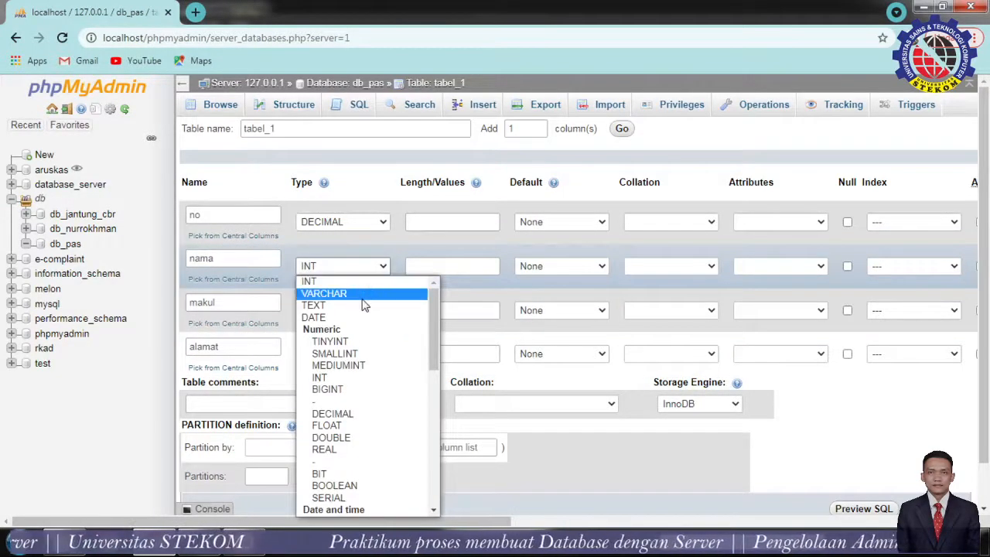
pyautogui.click(363, 295)
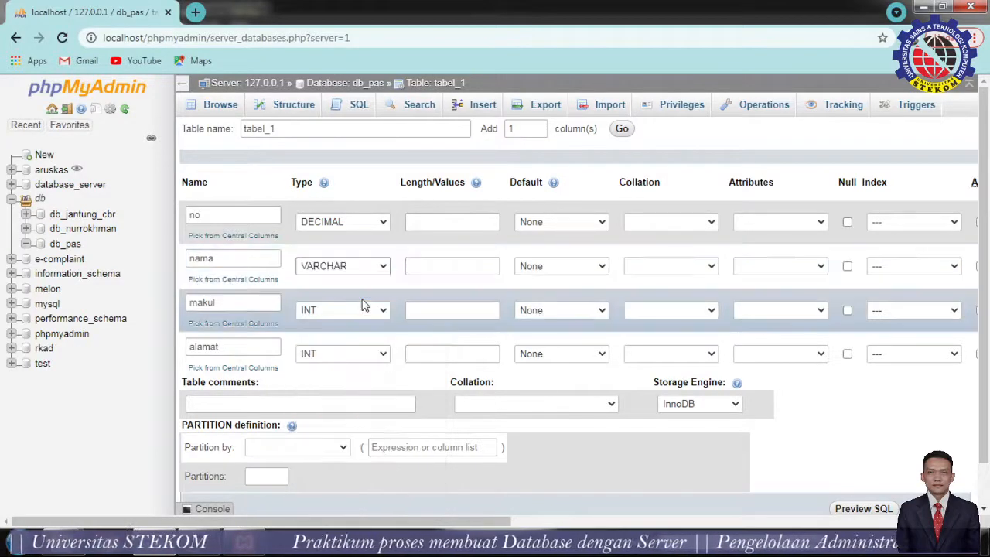
# Step: Set the data type of both the makul and alamat columns to CHAR
pyautogui.click(385, 311)
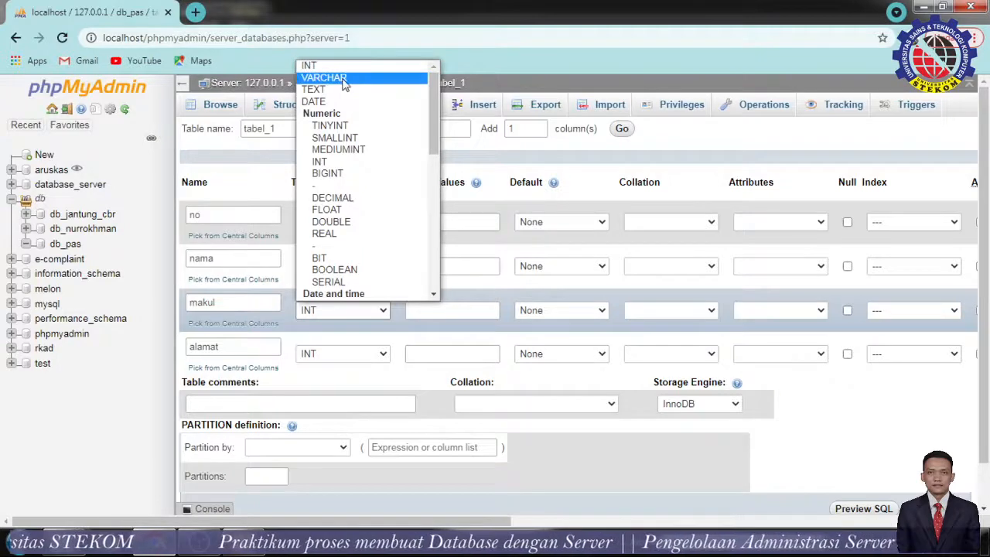
pyautogui.click(341, 78)
pyautogui.click(382, 311)
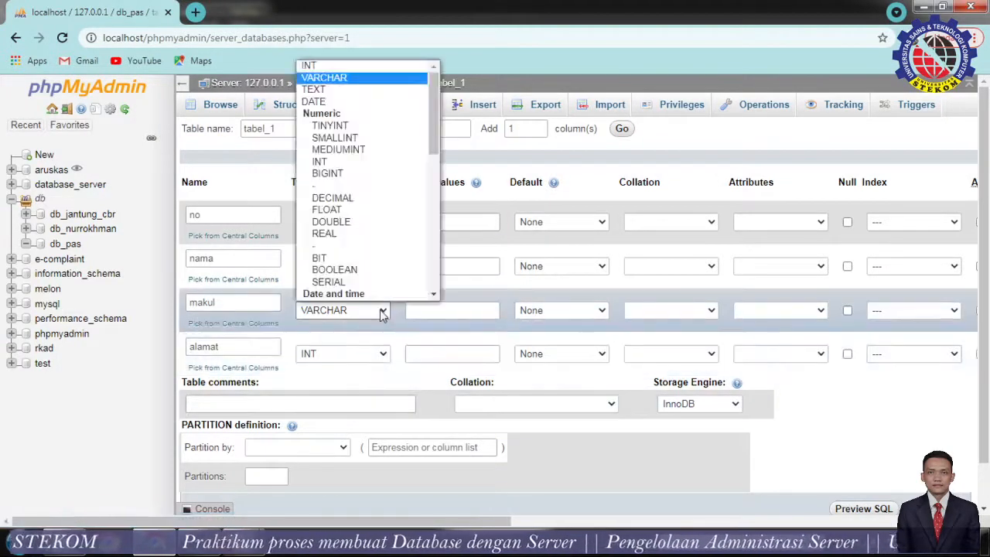
pyautogui.scroll(-1, 379, 163)
pyautogui.scroll(1, 380, 157)
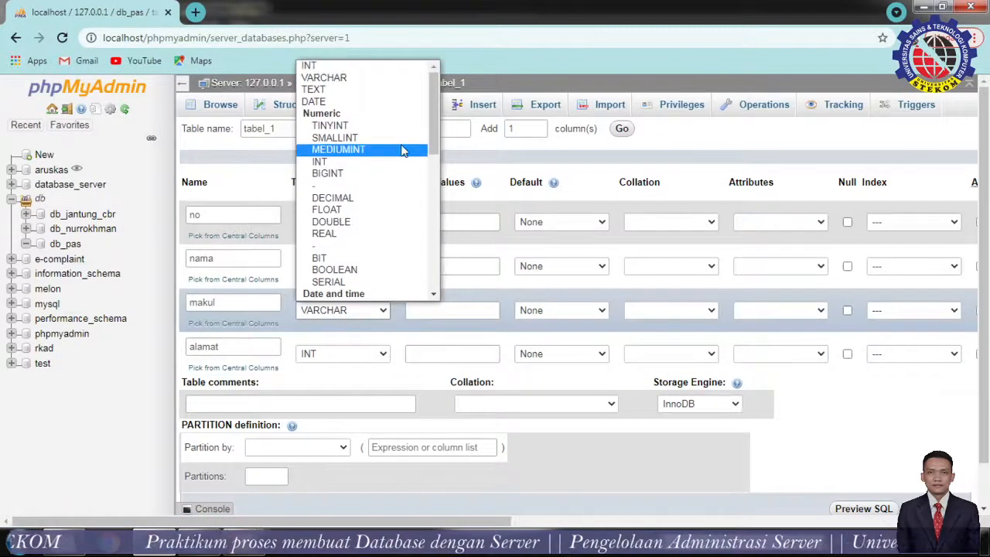
pyautogui.moveTo(438, 108); pyautogui.dragTo(437, 186)
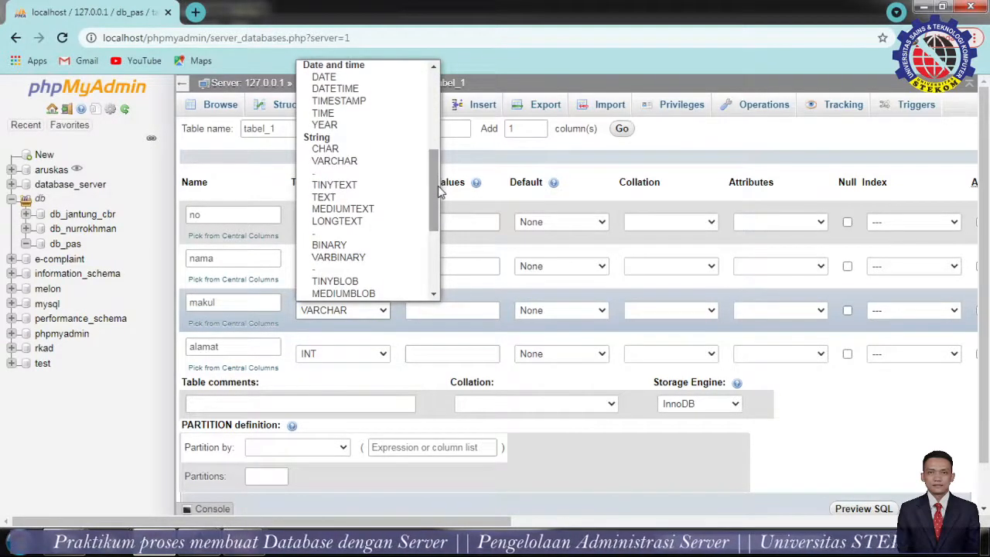
pyautogui.click(339, 149)
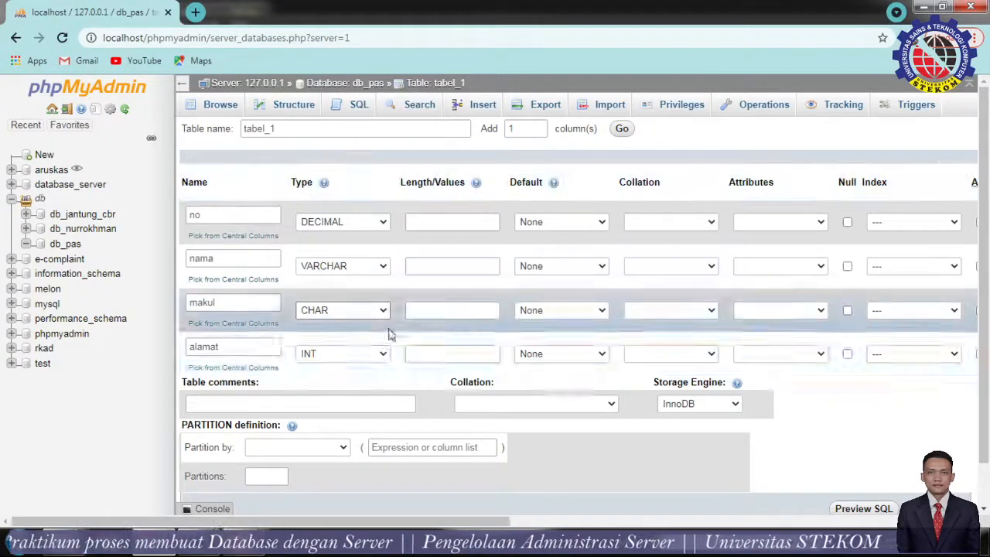
pyautogui.click(380, 355)
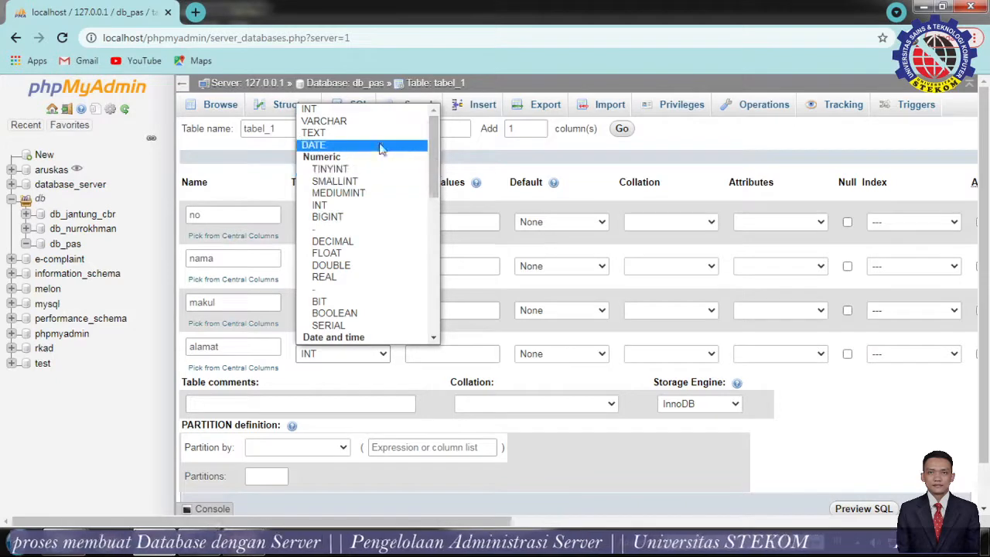
pyautogui.moveTo(435, 152); pyautogui.dragTo(436, 207)
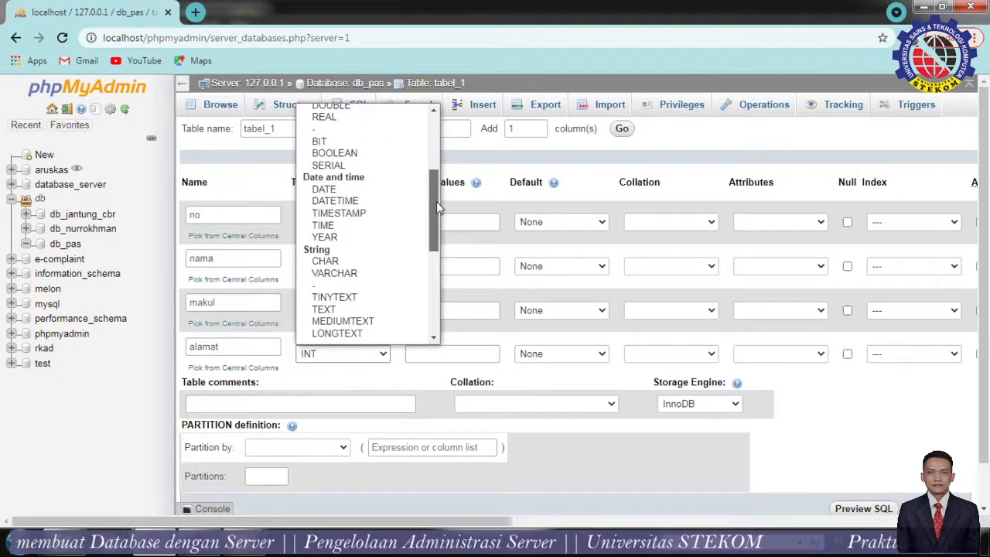
pyautogui.click(339, 263)
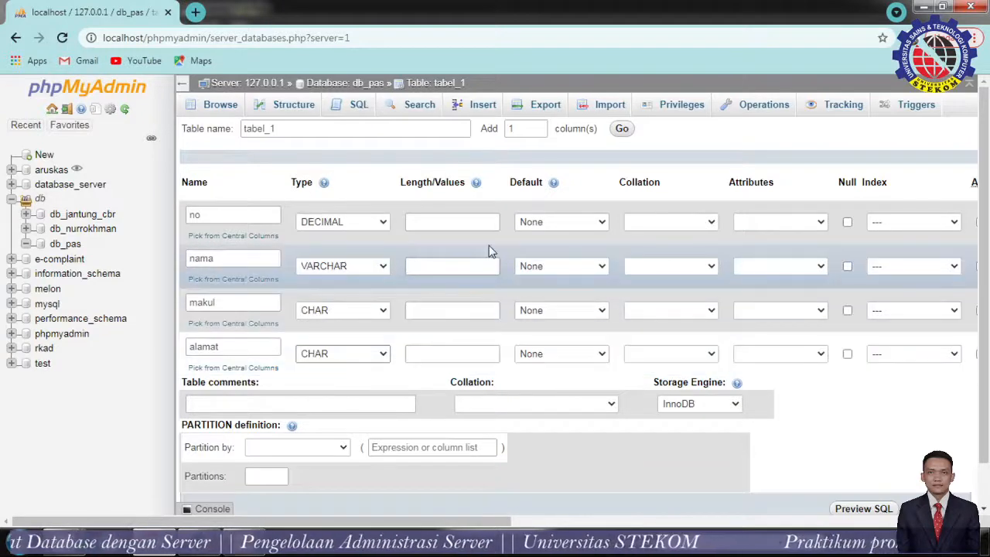
# Step: Set the column lengths to 2 for no, 30 for nama and 20 for makul
pyautogui.click(490, 221)
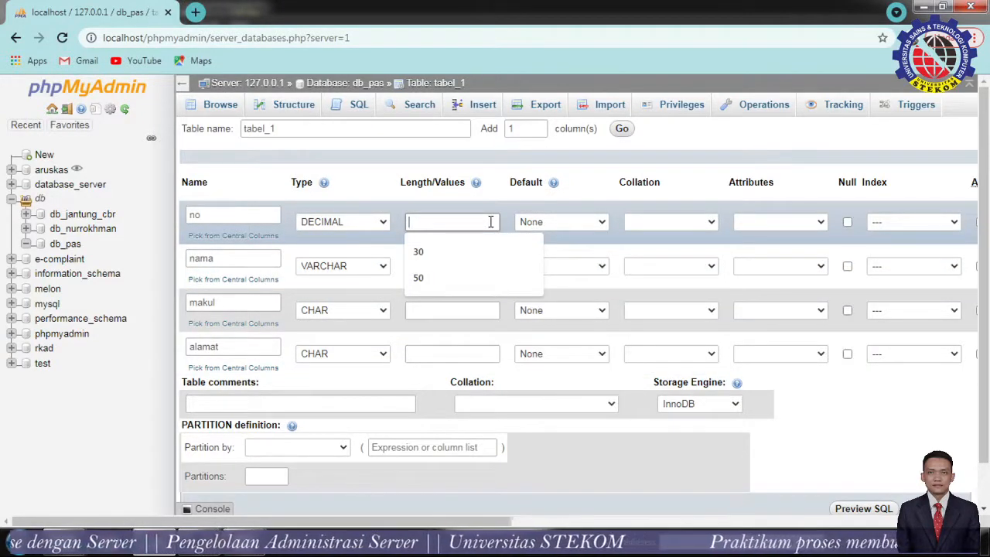
pyautogui.write('2')
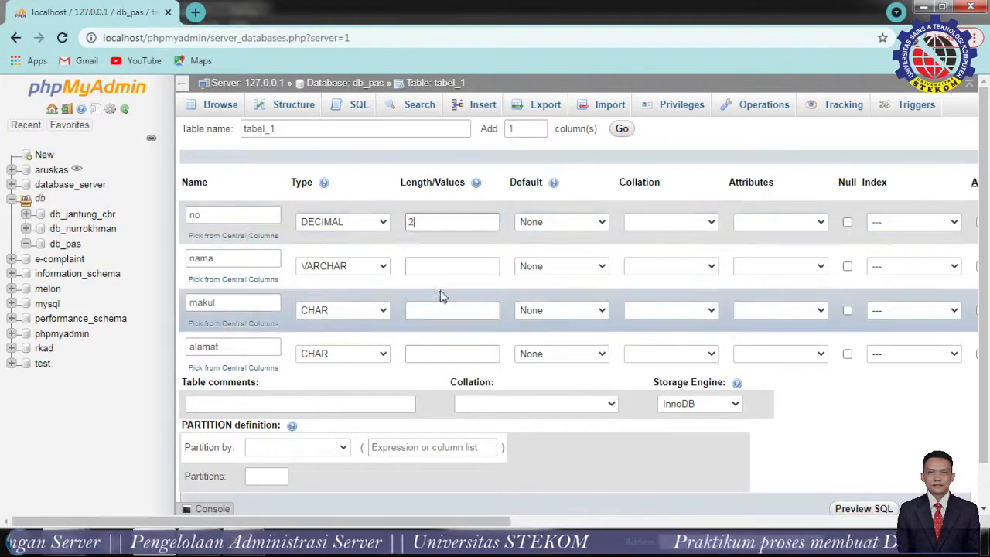
pyautogui.click(444, 265)
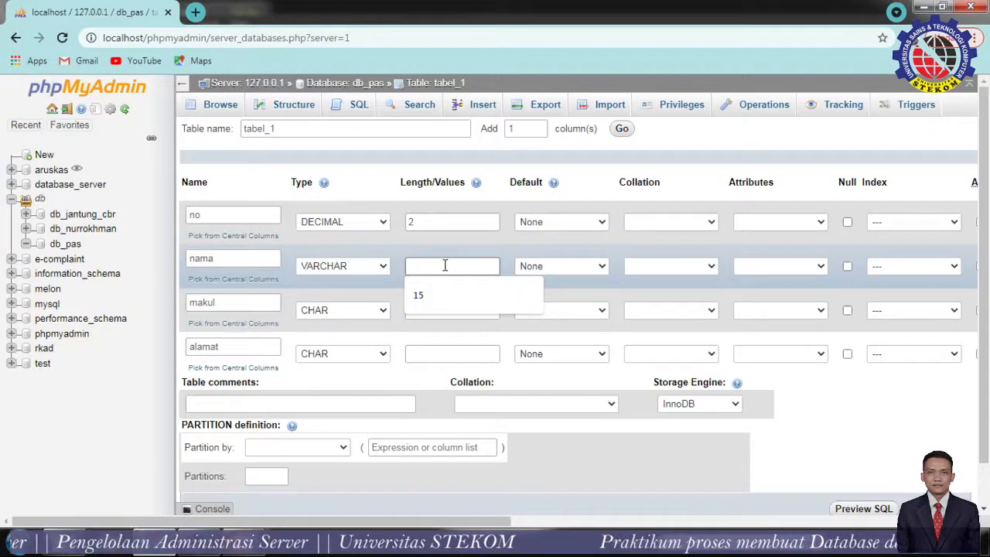
pyautogui.write('30')
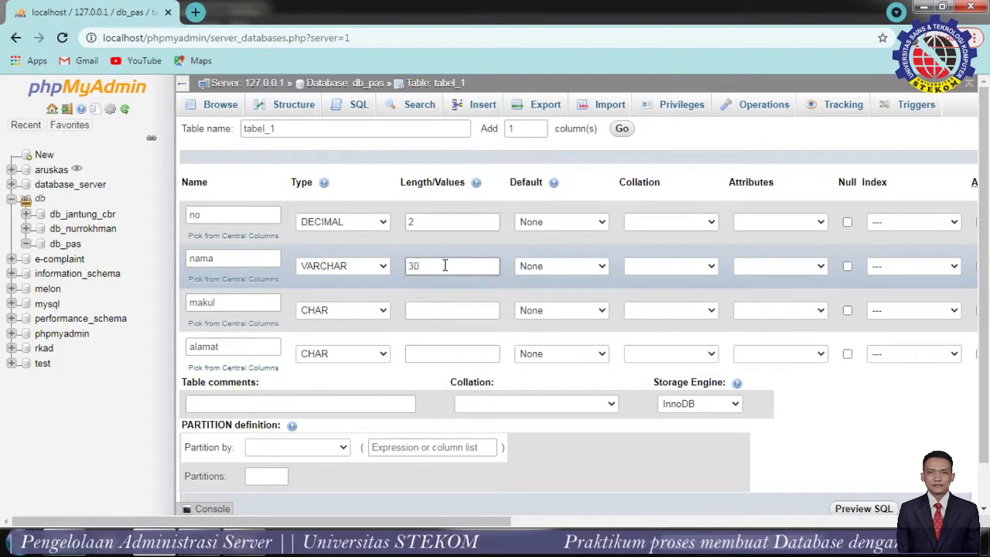
pyautogui.click(434, 311)
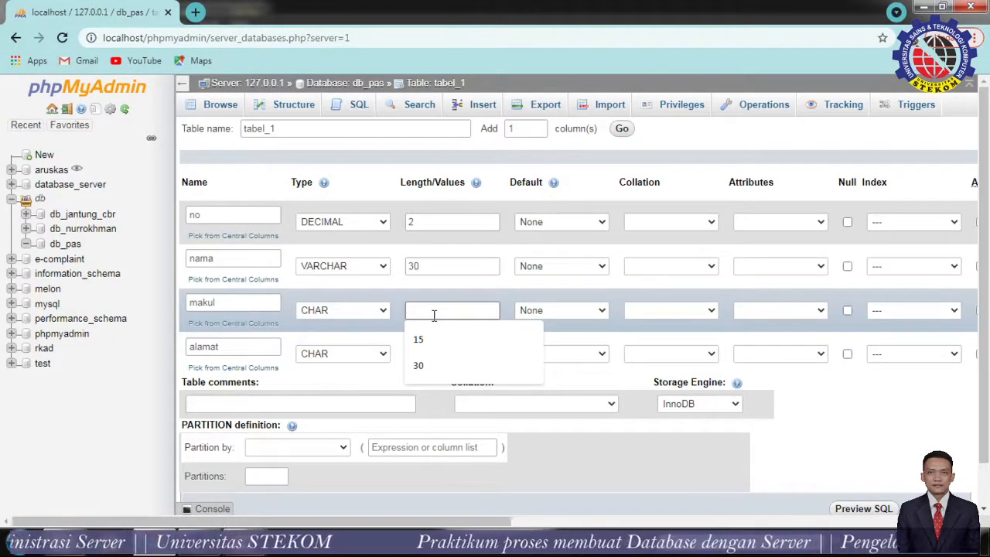
pyautogui.write('3')
pyautogui.press('BackSpace')
pyautogui.write('2')
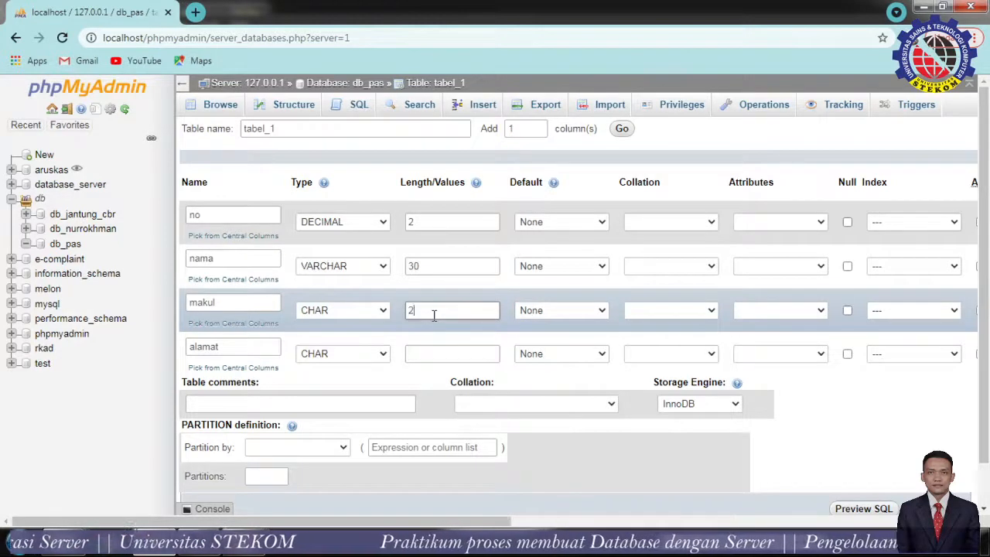
pyautogui.write('0')
# Step: Set the length of the alamat column to 100 and change the no column's length to 3
pyautogui.click(422, 354)
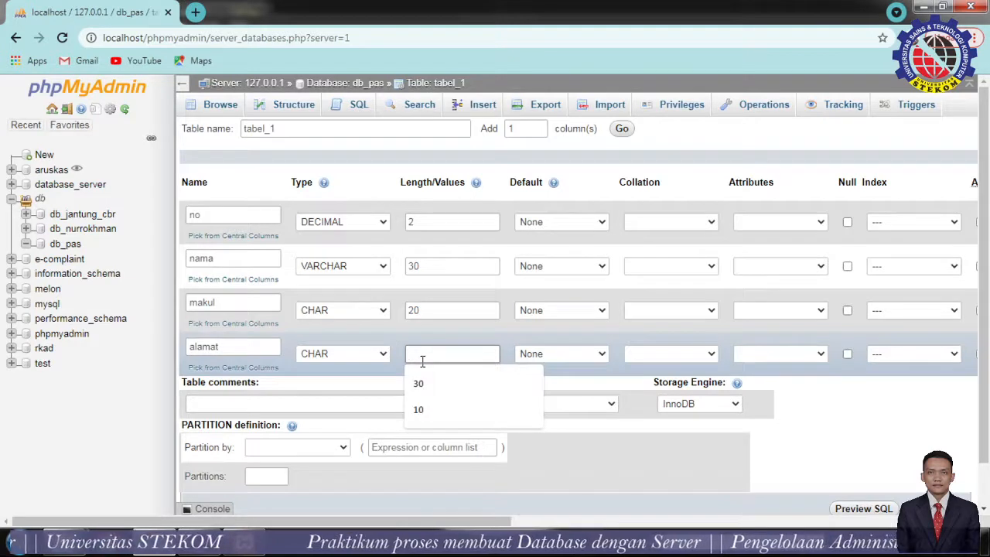
pyautogui.write('50')
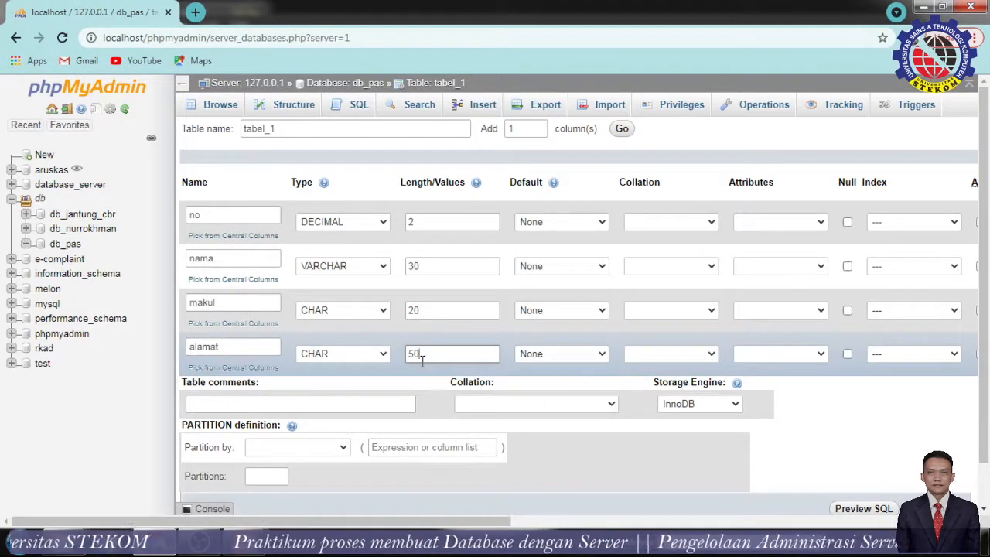
pyautogui.write('1')
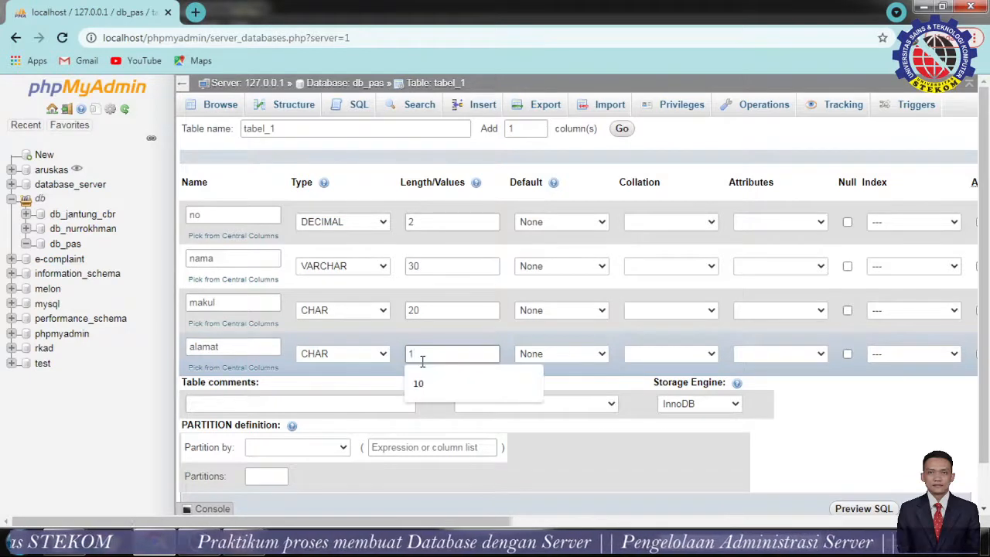
pyautogui.write('00')
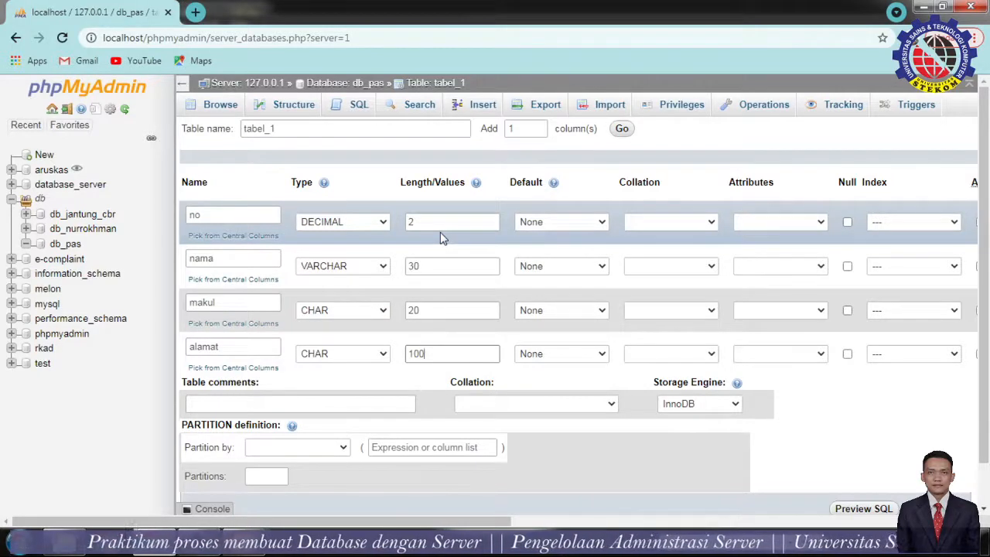
pyautogui.click(433, 226)
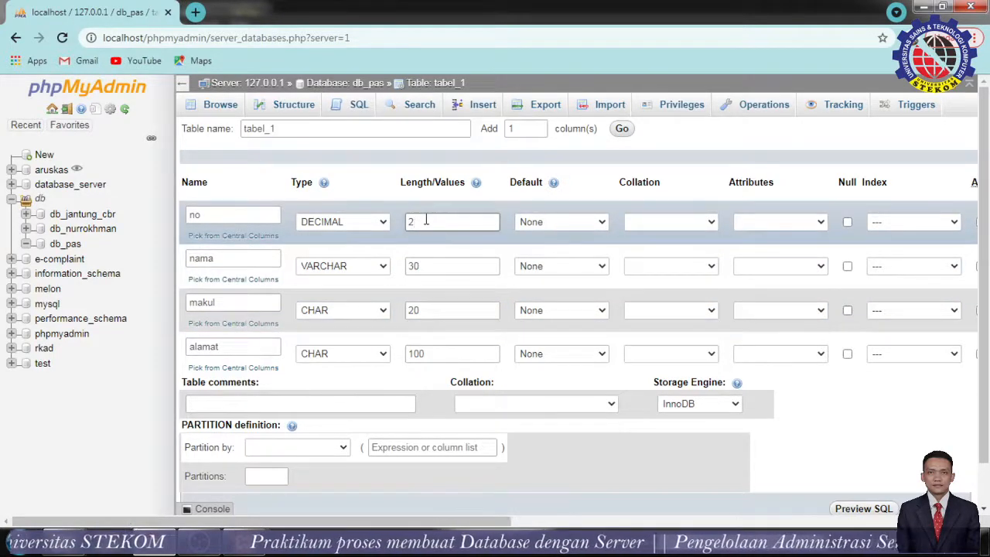
pyautogui.write('3')
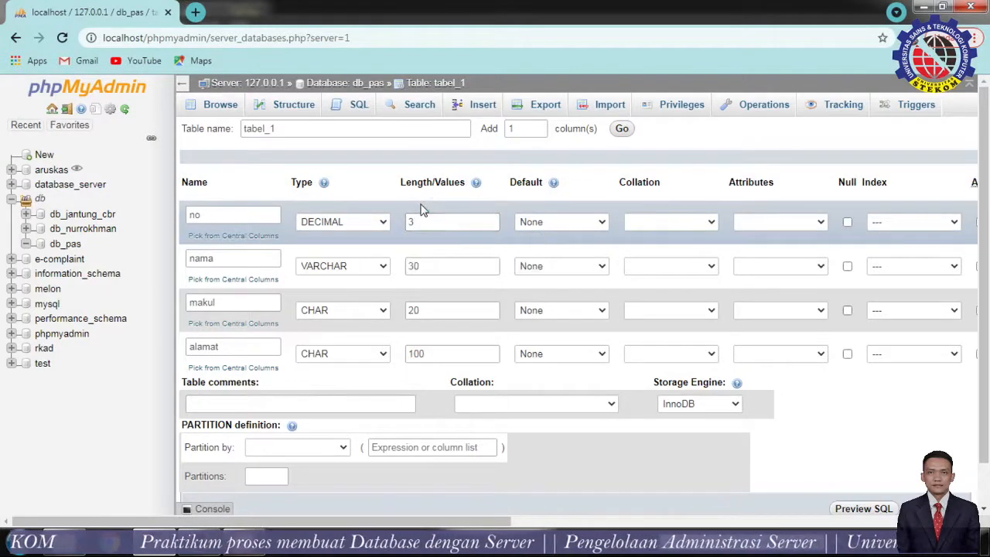
# Step: Assign a PRIMARY index to the no column and leave its Null option unchecked
pyautogui.click(420, 266)
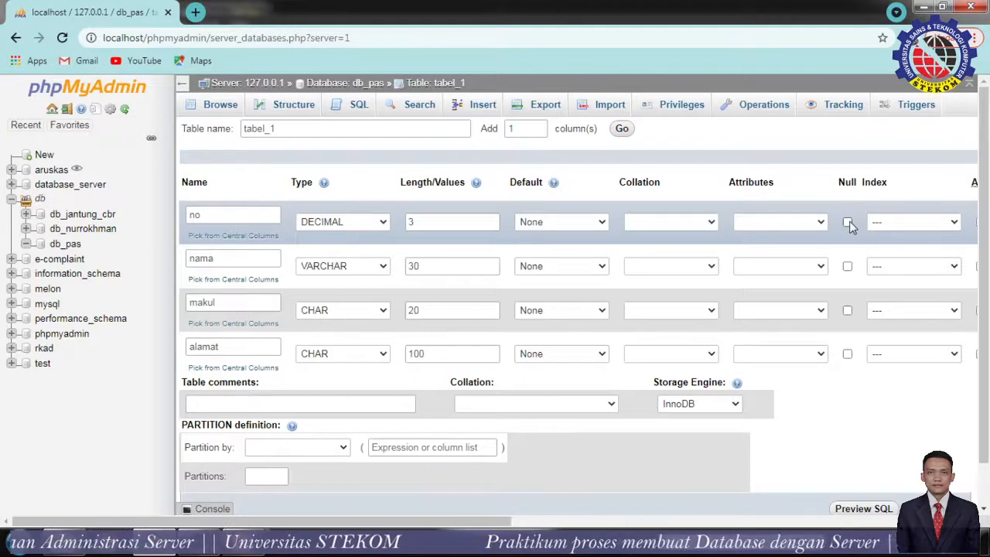
pyautogui.click(956, 223)
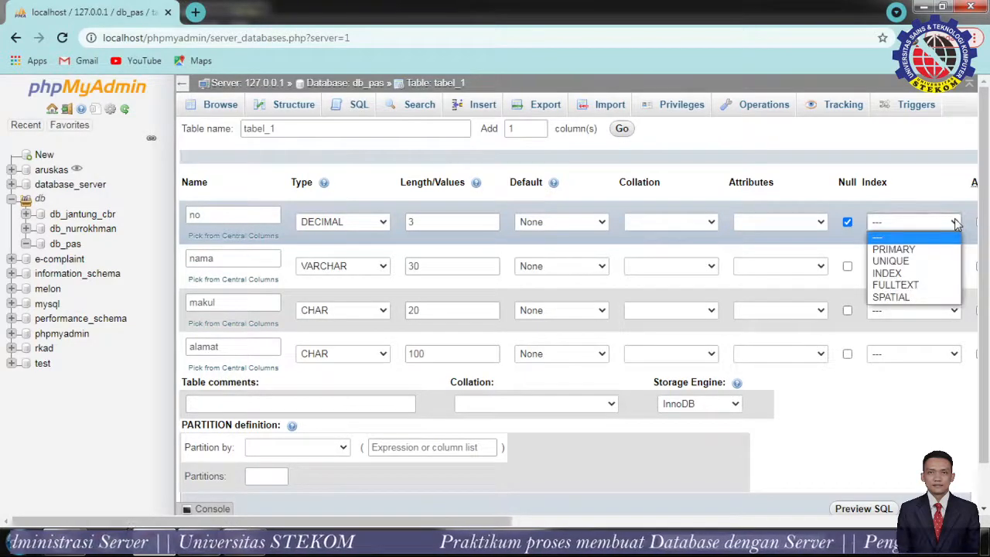
pyautogui.click(928, 250)
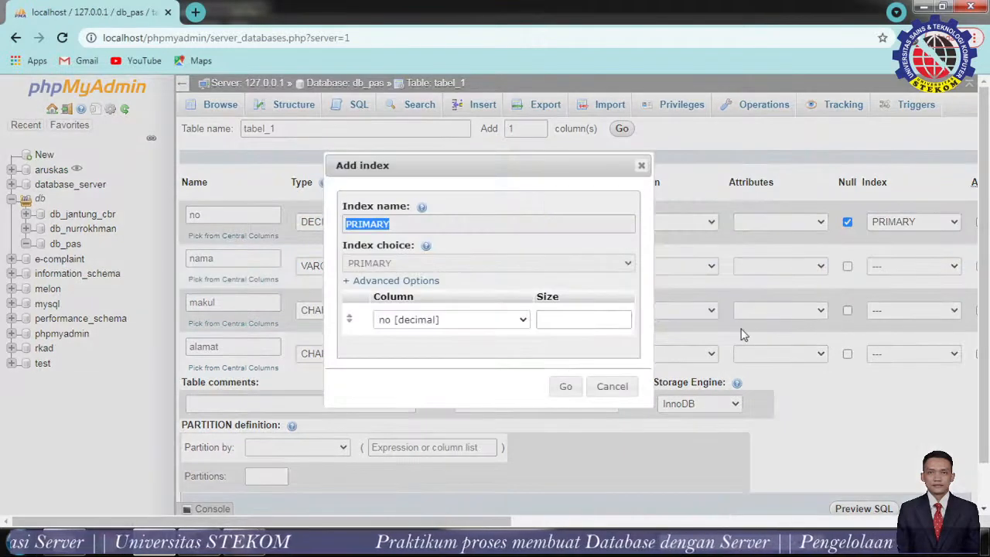
pyautogui.click(566, 386)
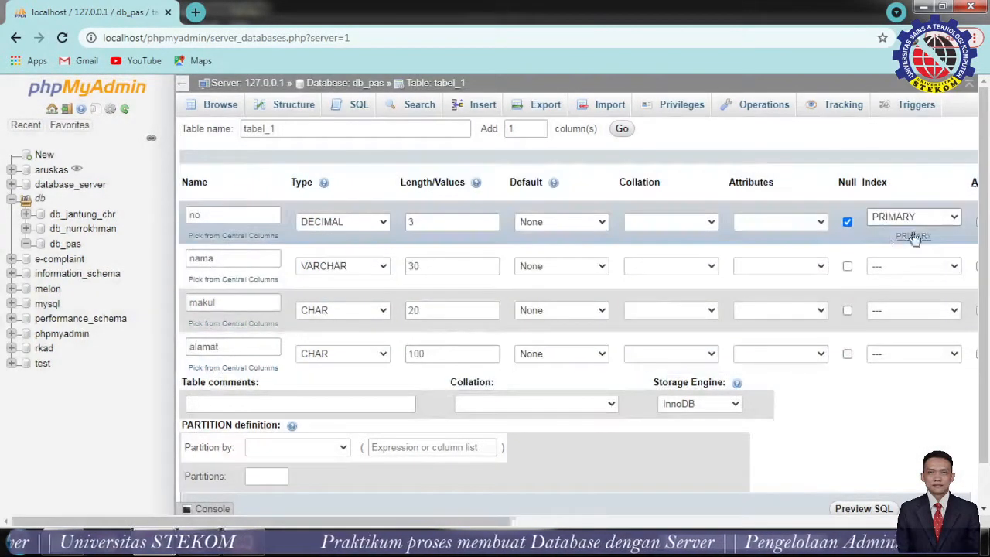
pyautogui.click(846, 222)
# Step: Keep PRIMARY selected as the no column's index and save the new table tabel_1
pyautogui.moveTo(478, 520); pyautogui.dragTo(585, 524)
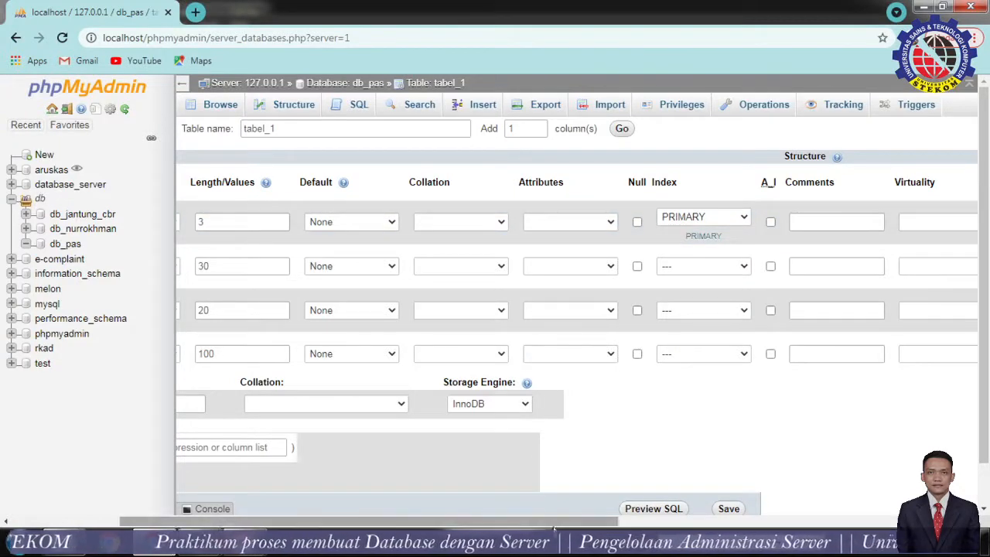
pyautogui.moveTo(554, 523); pyautogui.dragTo(405, 525)
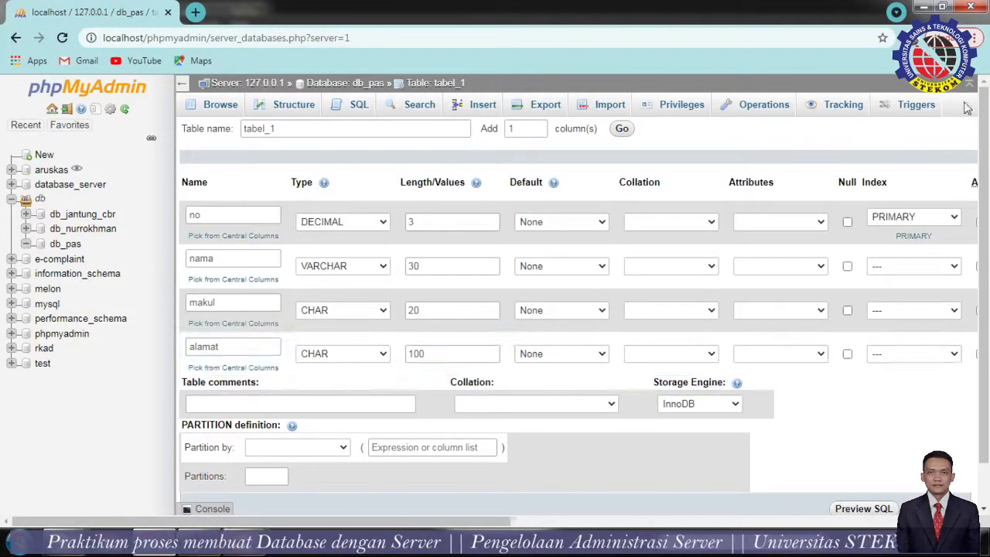
pyautogui.click(954, 217)
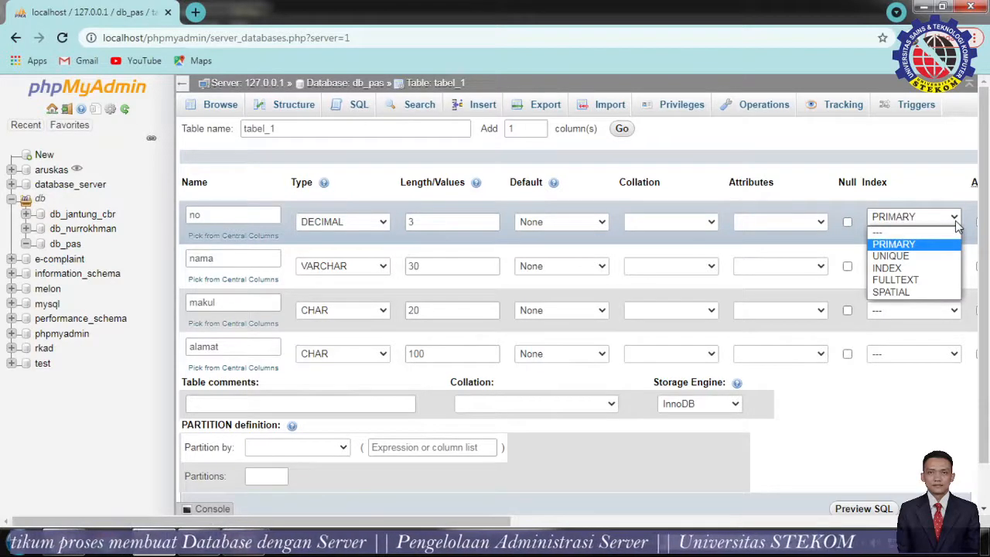
pyautogui.click(893, 243)
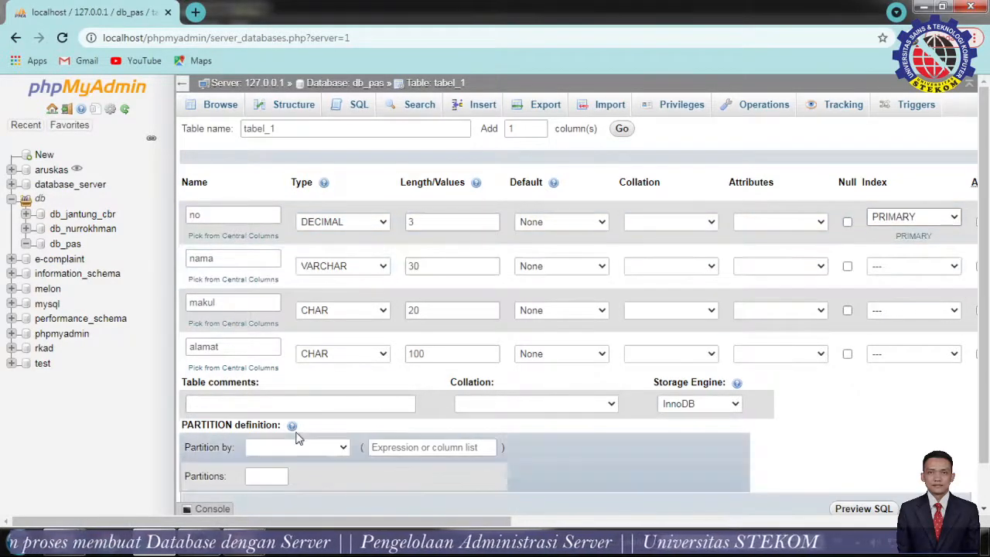
pyautogui.scroll(-2, 888, 374)
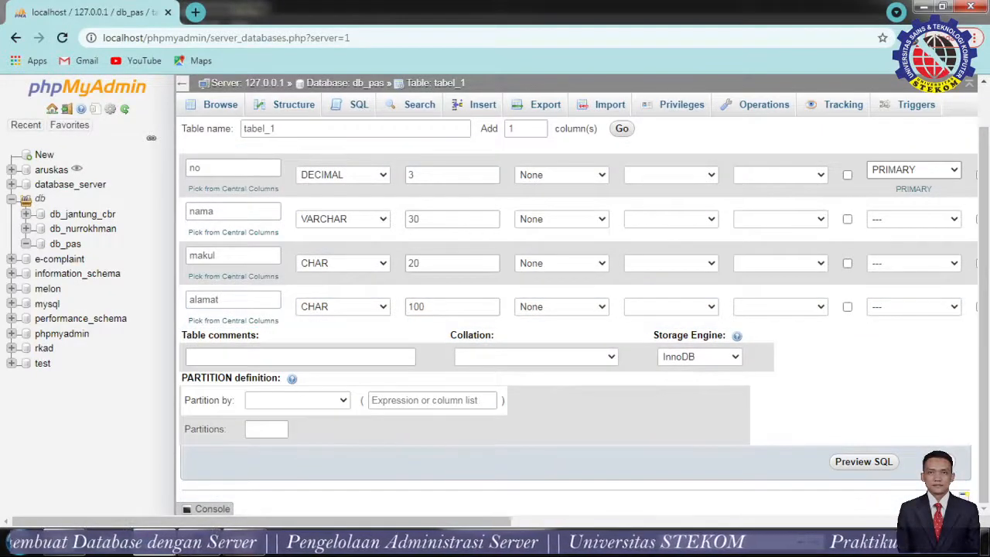
pyautogui.click(936, 462)
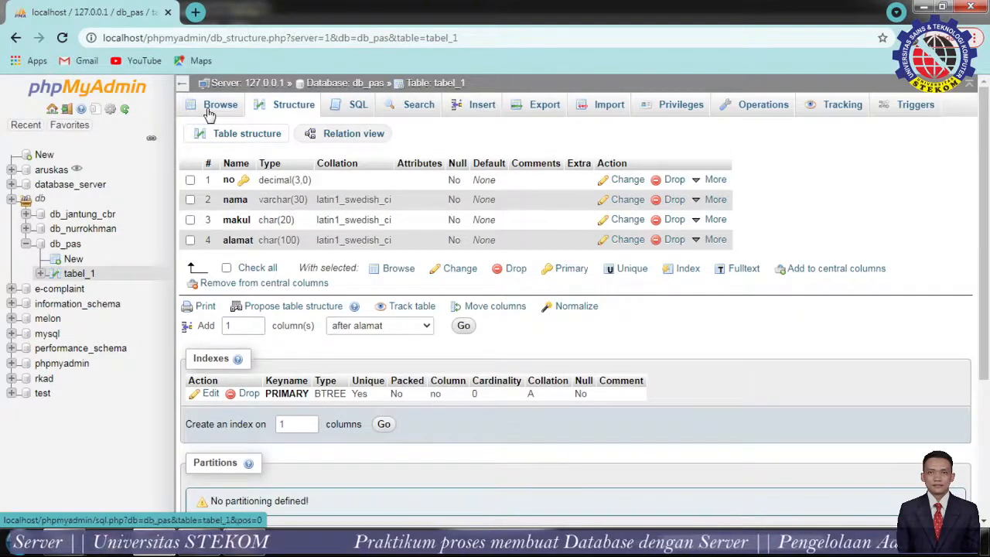
# Step: Open the row insertion form of tabel_1 and check the functions offered for the no column
pyautogui.click(230, 139)
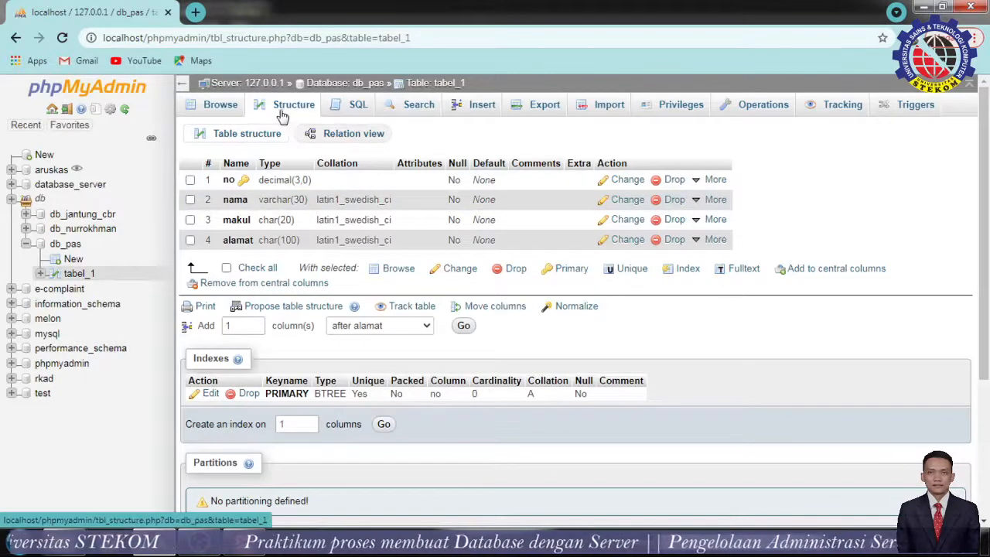
pyautogui.click(471, 115)
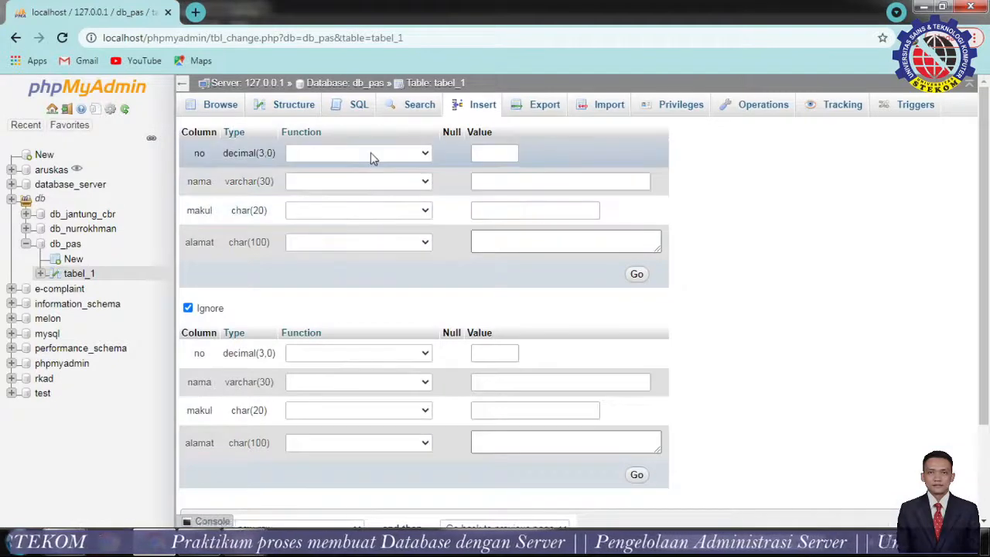
pyautogui.click(426, 155)
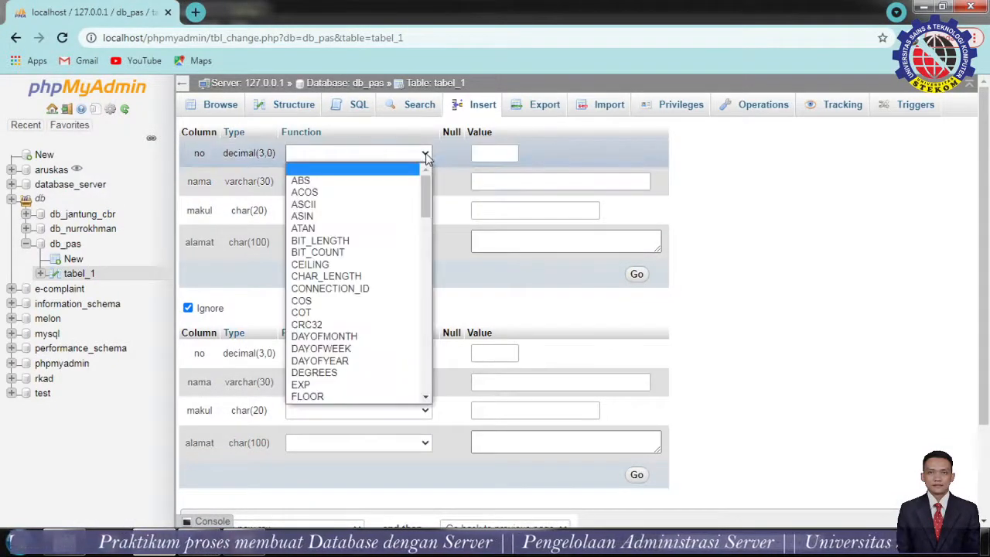
pyautogui.click(426, 155)
pyautogui.click(426, 156)
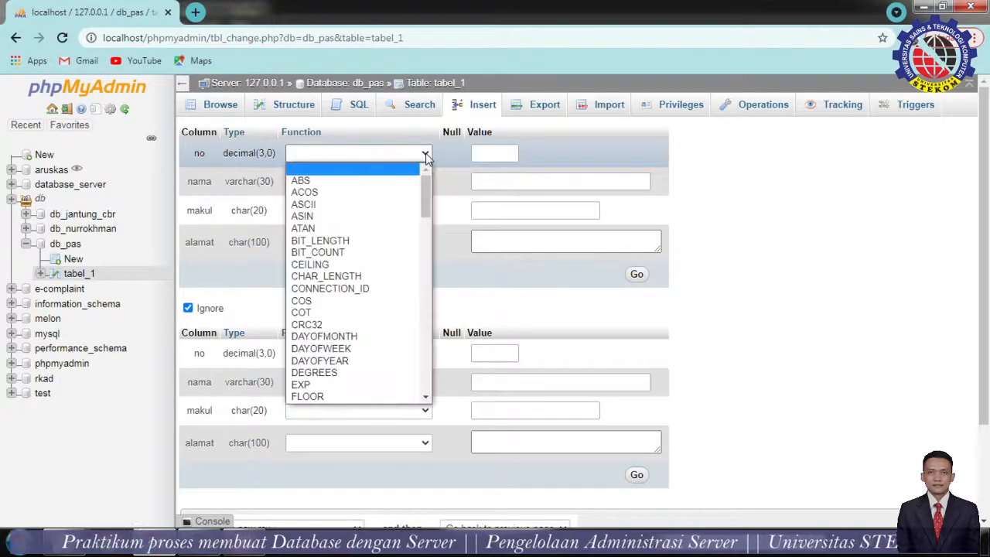
pyautogui.scroll(-2, 395, 411)
pyautogui.scroll(2, 384, 322)
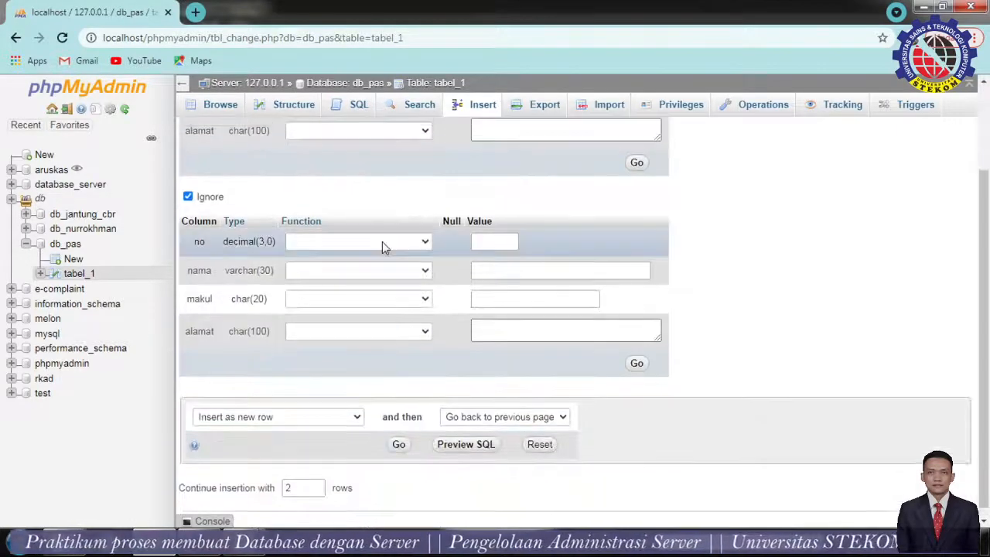
# Step: Fill in the first record with no 1, nama aa, makul pas and alamat semarang
pyautogui.click(503, 153)
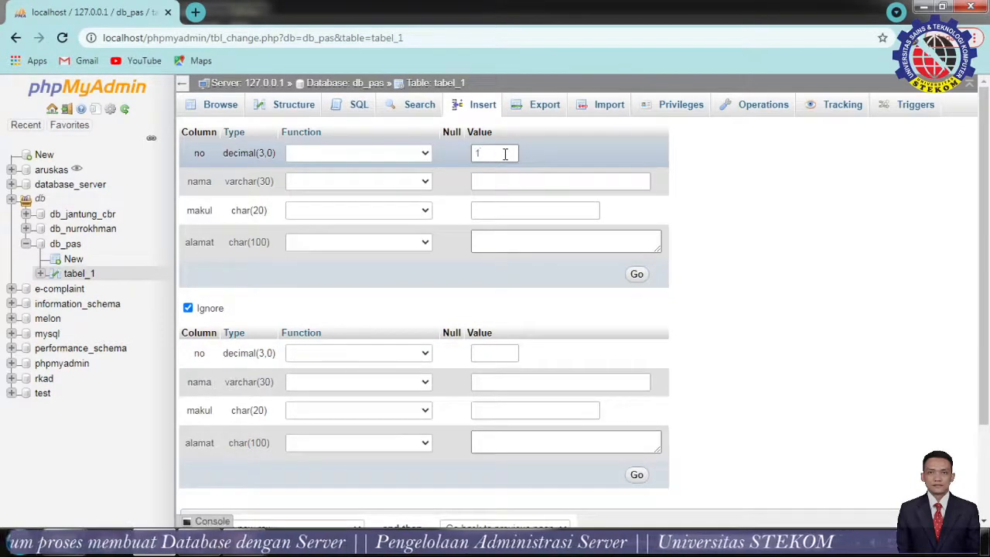
pyautogui.write('1')
pyautogui.click(493, 183)
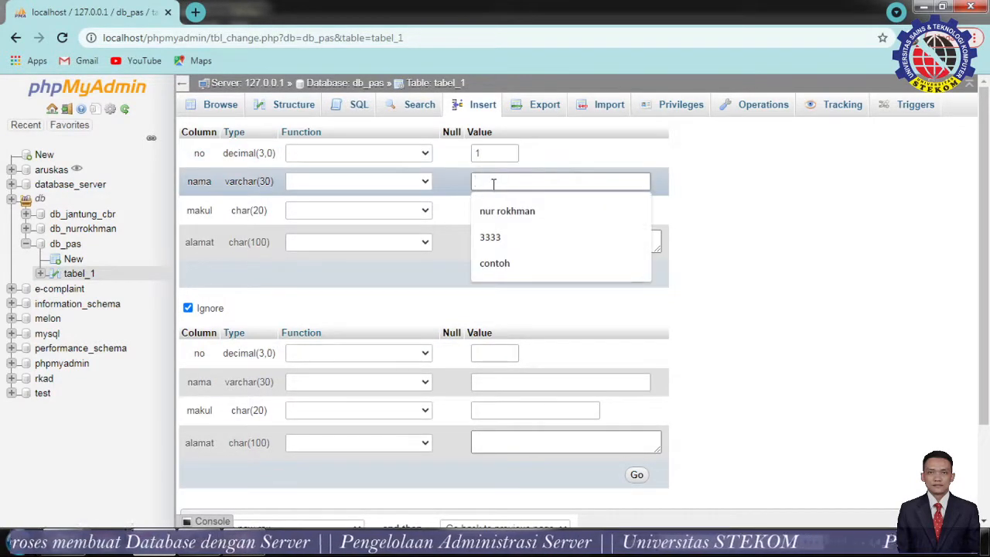
pyautogui.write('aa')
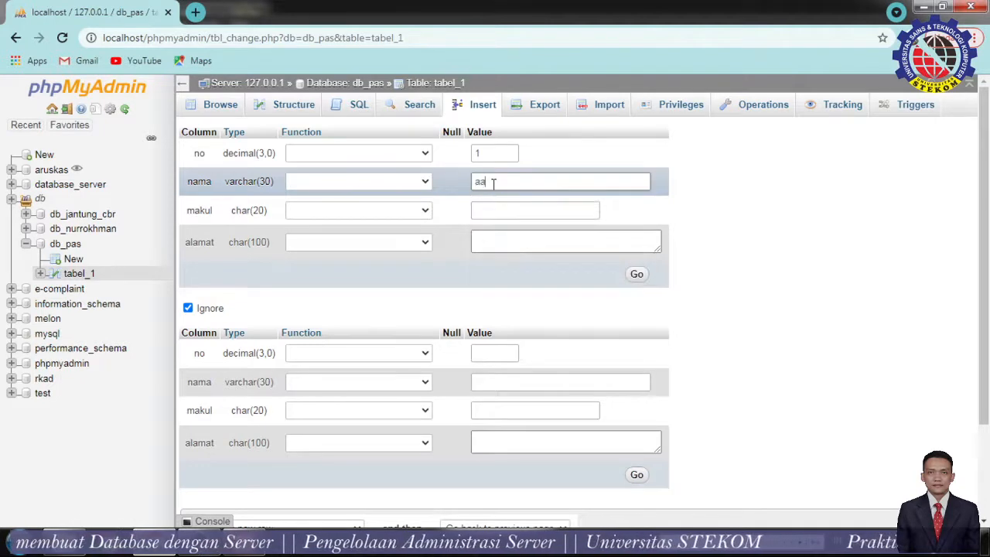
pyautogui.click(495, 210)
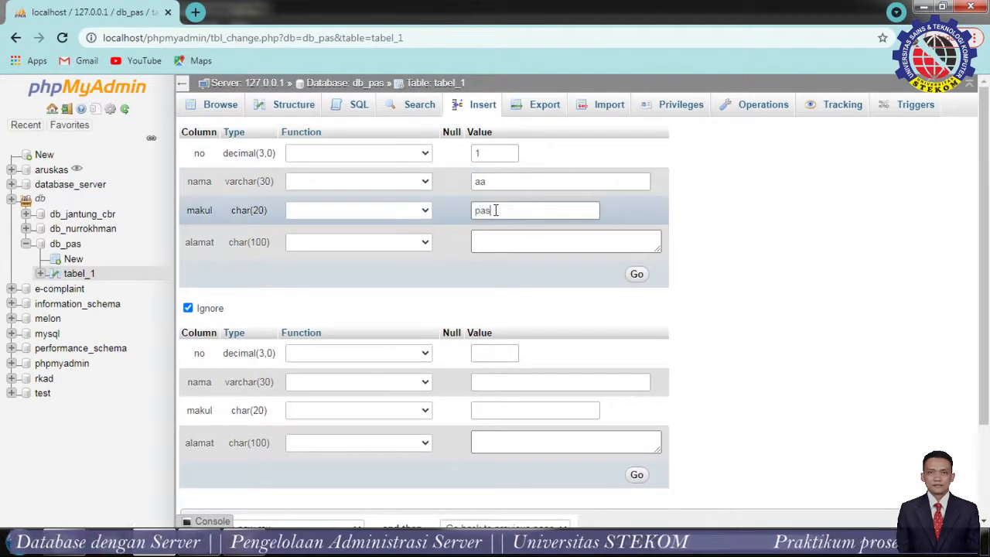
pyautogui.click(496, 242)
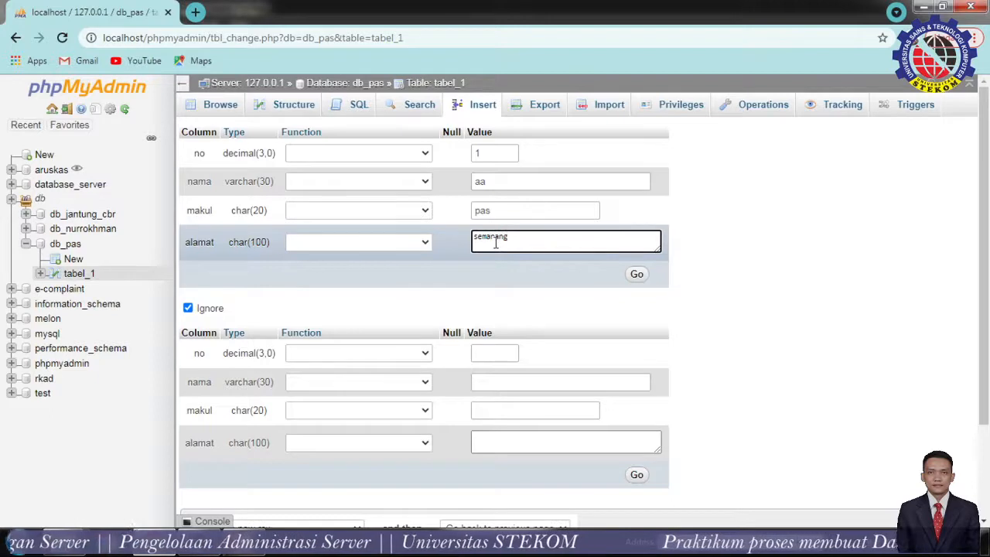
# Step: Set the insertion form to continue with 4 rows
pyautogui.scroll(-2, 790, 320)
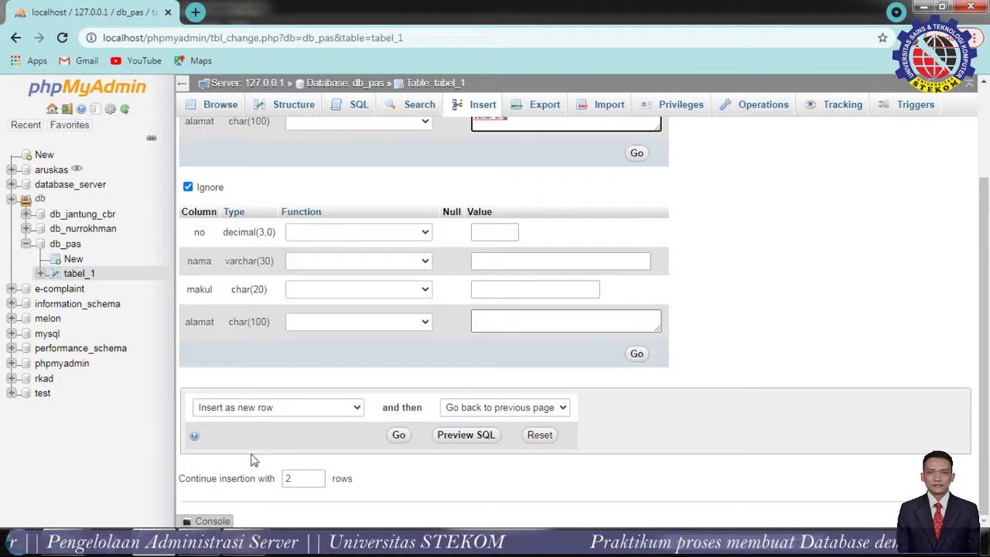
pyautogui.click(314, 474)
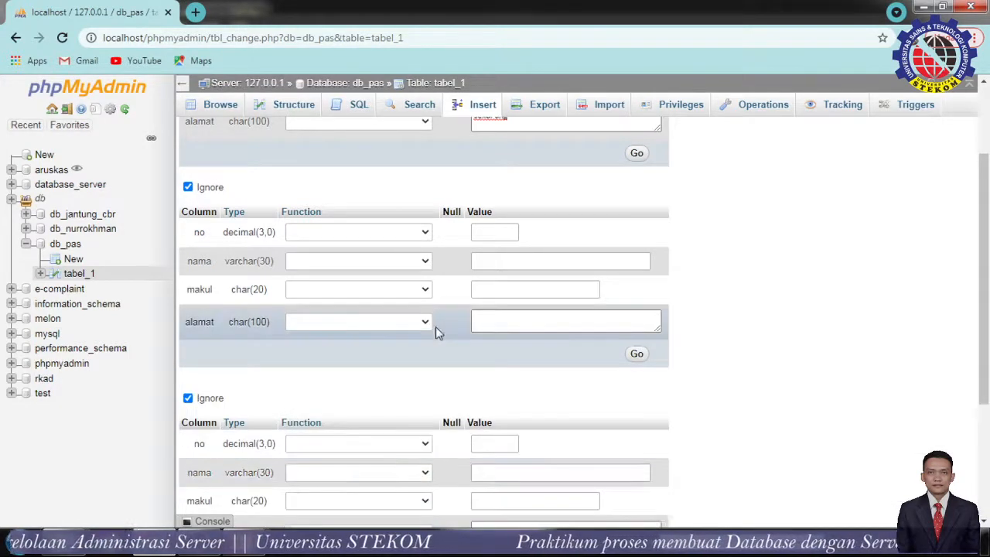
pyautogui.scroll(-3, 415, 468)
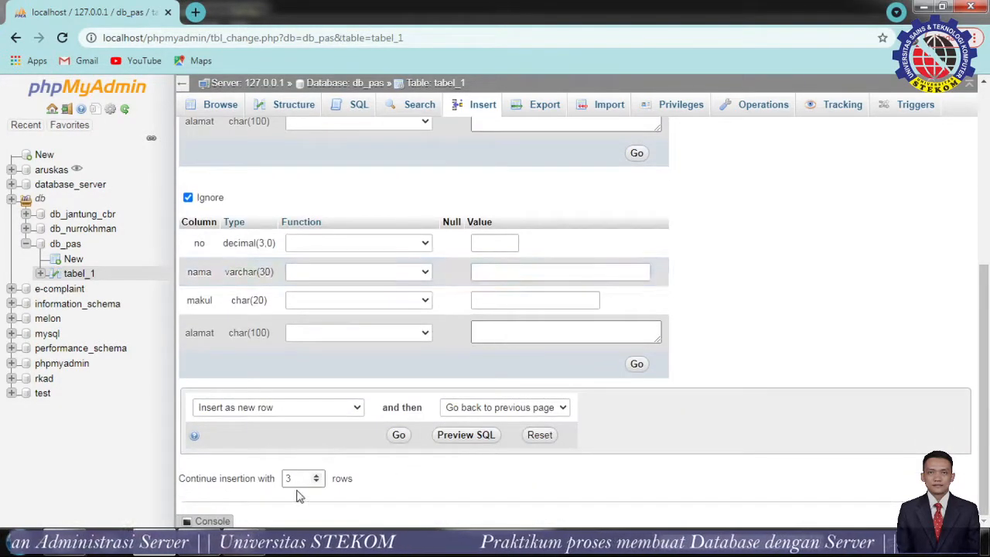
pyautogui.click(316, 475)
pyautogui.scroll(-3, 769, 252)
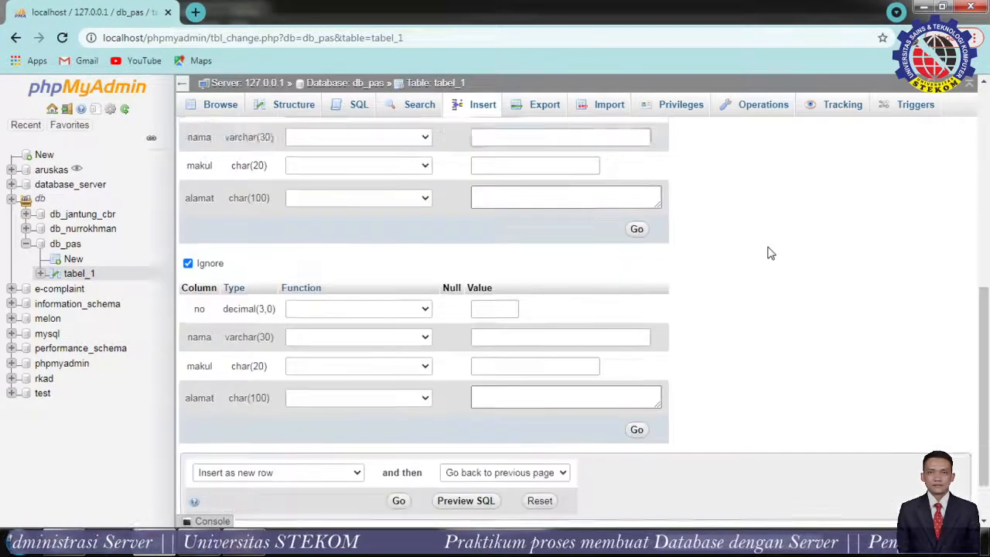
# Step: Fill in the second record with no 2, nama bb, makul pas and alamat kendal
pyautogui.scroll(7, 768, 252)
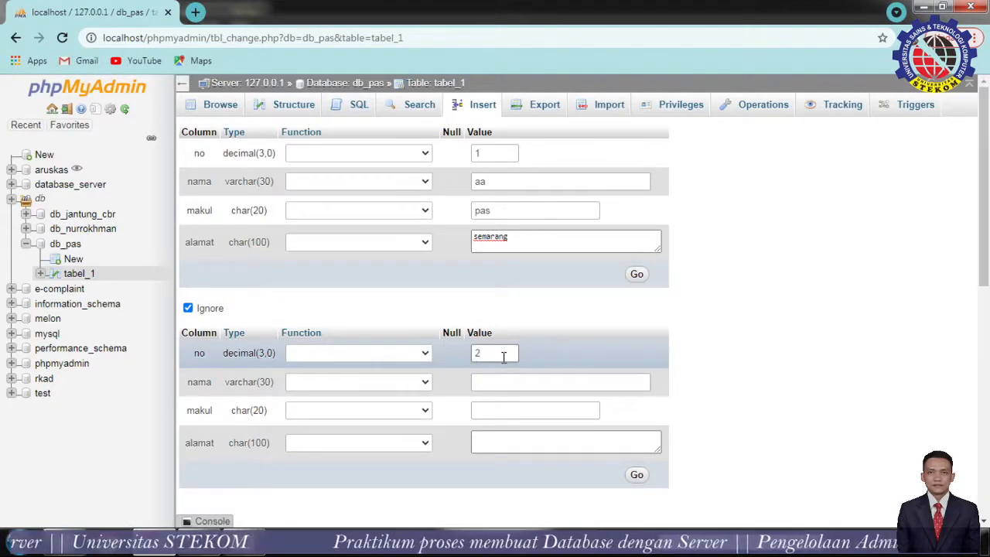
pyautogui.click(499, 384)
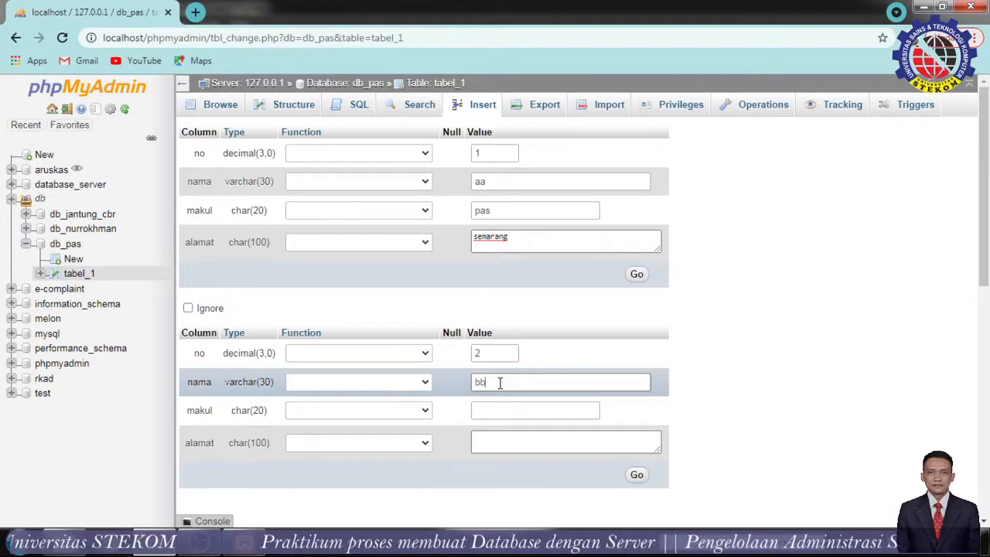
pyautogui.click(504, 408)
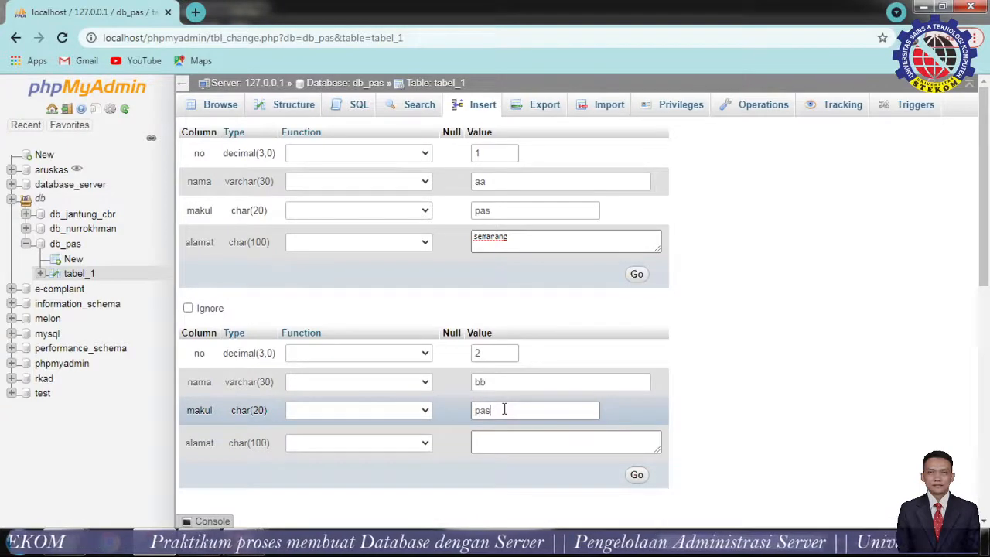
pyautogui.click(496, 440)
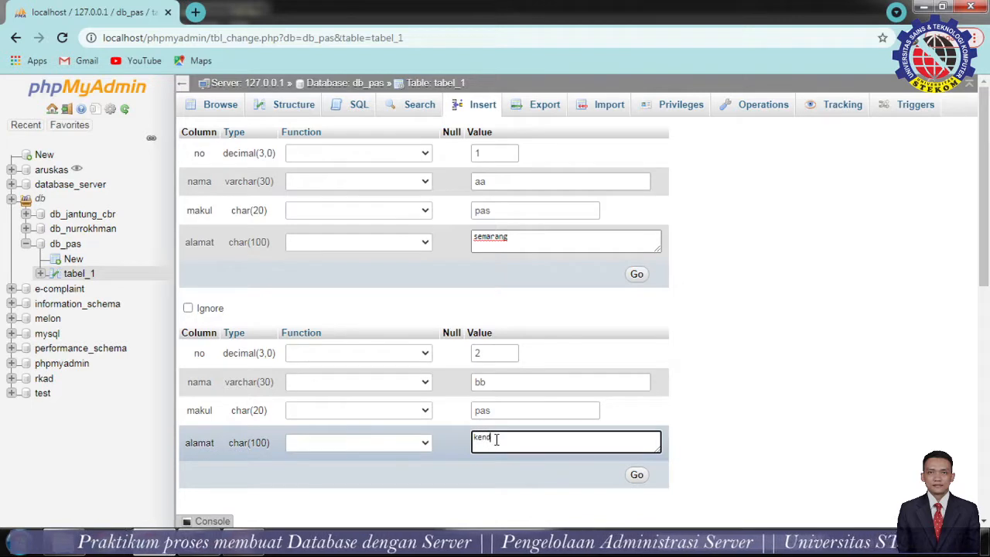
pyautogui.write('kendal')
# Step: Enter no 3 and nama cc in the last blank record of the insertion form
pyautogui.scroll(-6, 519, 431)
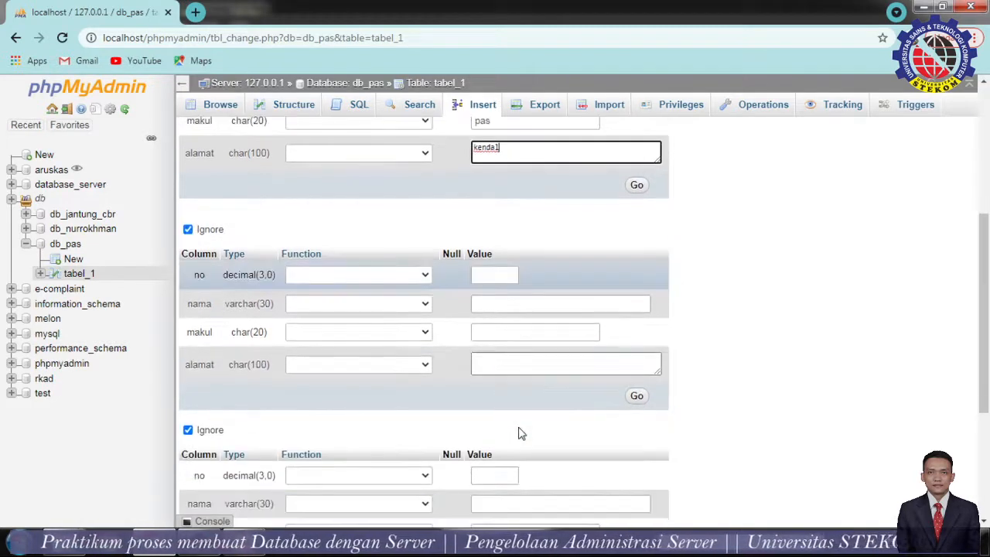
pyautogui.click(482, 330)
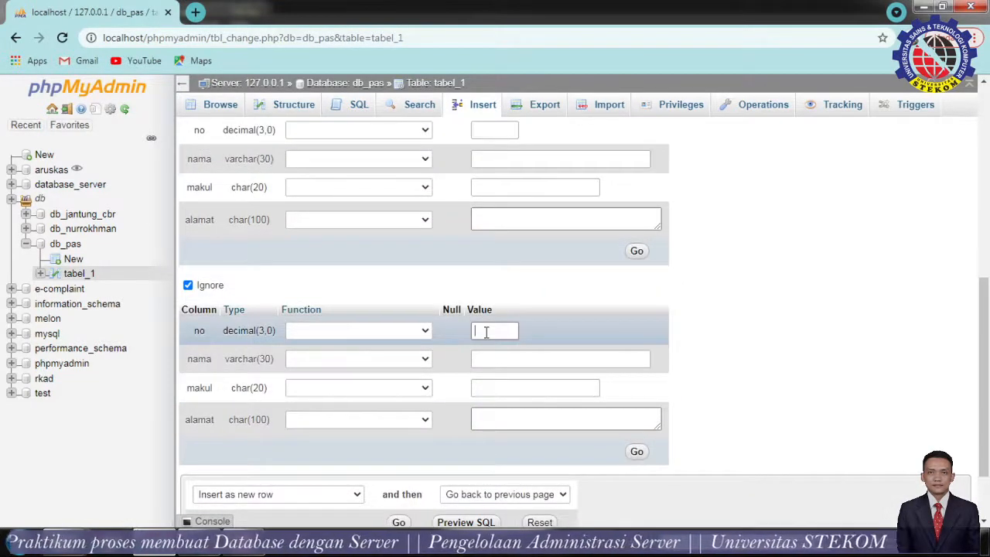
pyautogui.write('3')
pyautogui.click(486, 358)
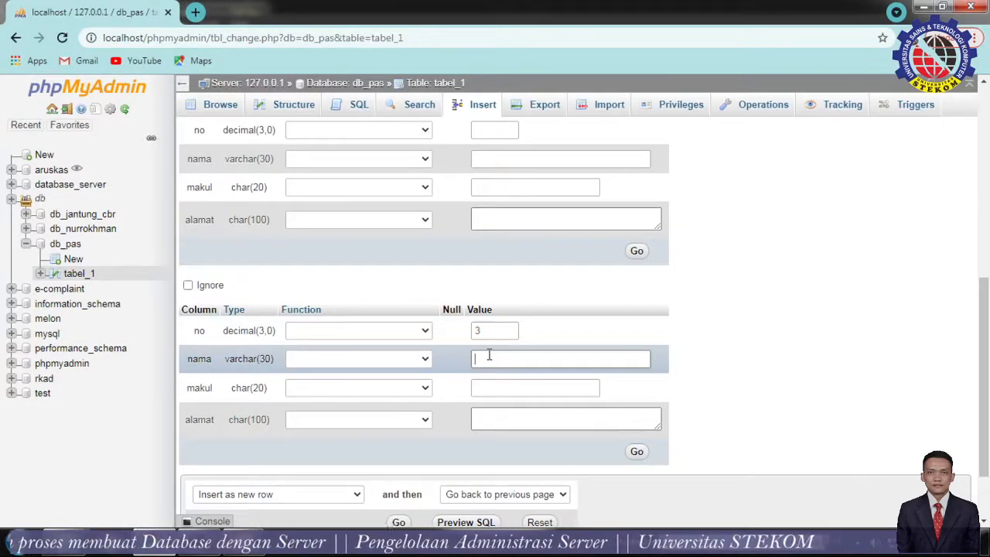
pyautogui.write('cc')
# Step: Complete the last record with makul pas and alamat ungaran, moving ungaran out of the makul value
pyautogui.click(519, 388)
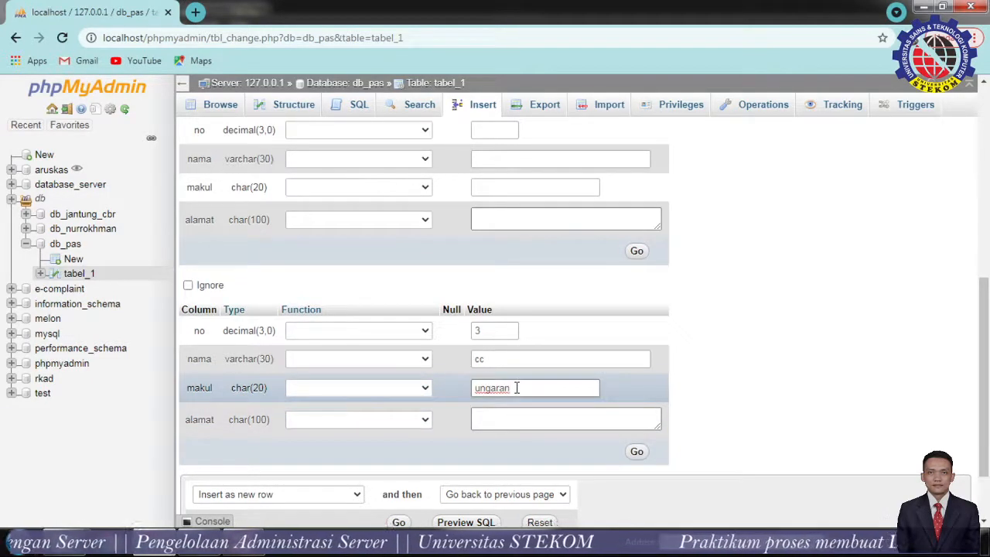
pyautogui.moveTo(517, 387); pyautogui.dragTo(372, 400)
pyautogui.hotkey('ctrl', 'c')
pyautogui.press('BackSpace')
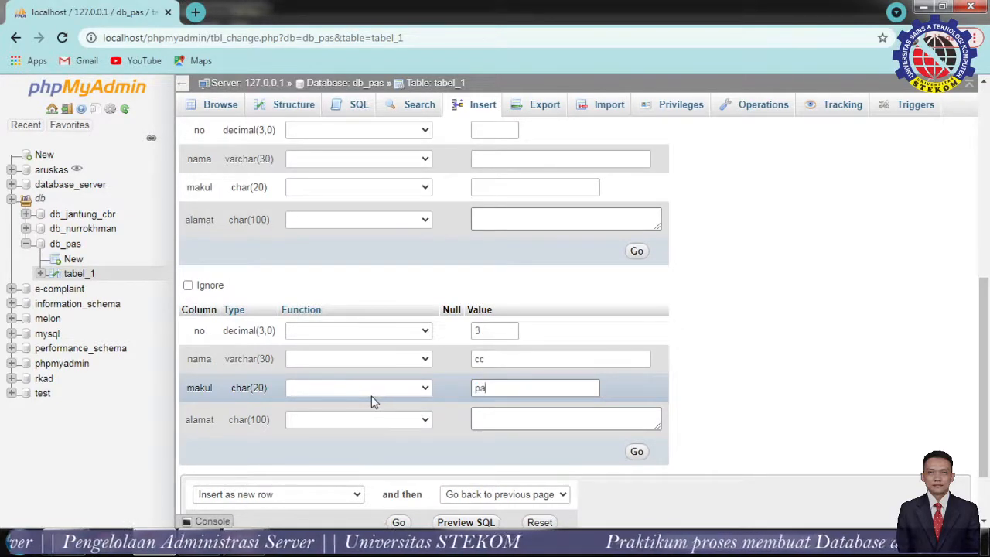
pyautogui.click(530, 416)
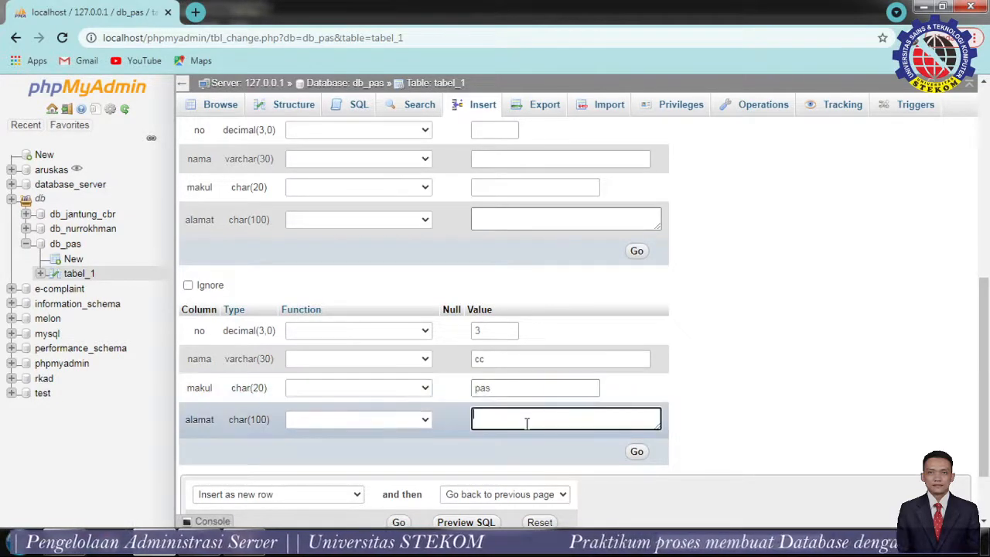
pyautogui.hotkey('ctrl', 'v')
pyautogui.scroll(-2, 498, 439)
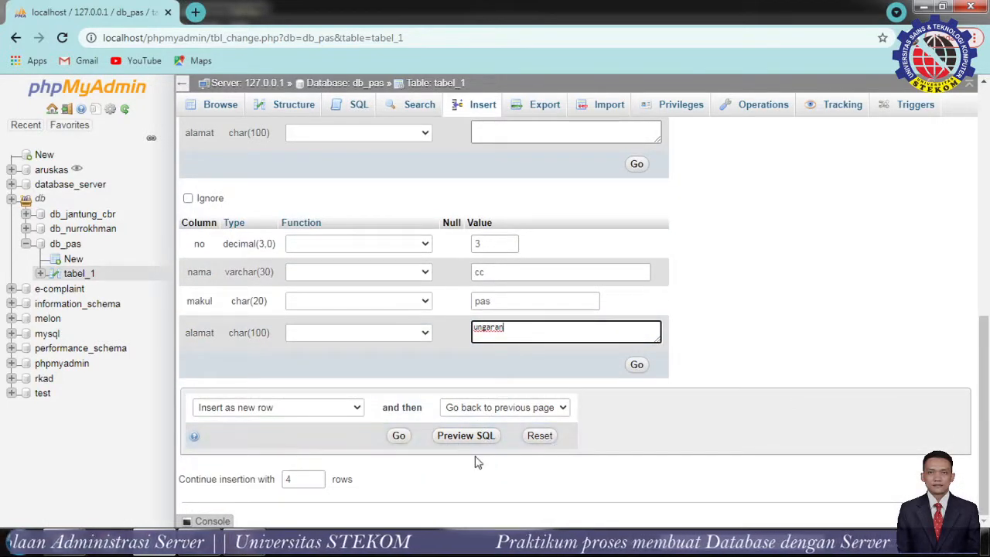
# Step: Submit the three filled-in records for insertion into tabel_1
pyautogui.click(397, 438)
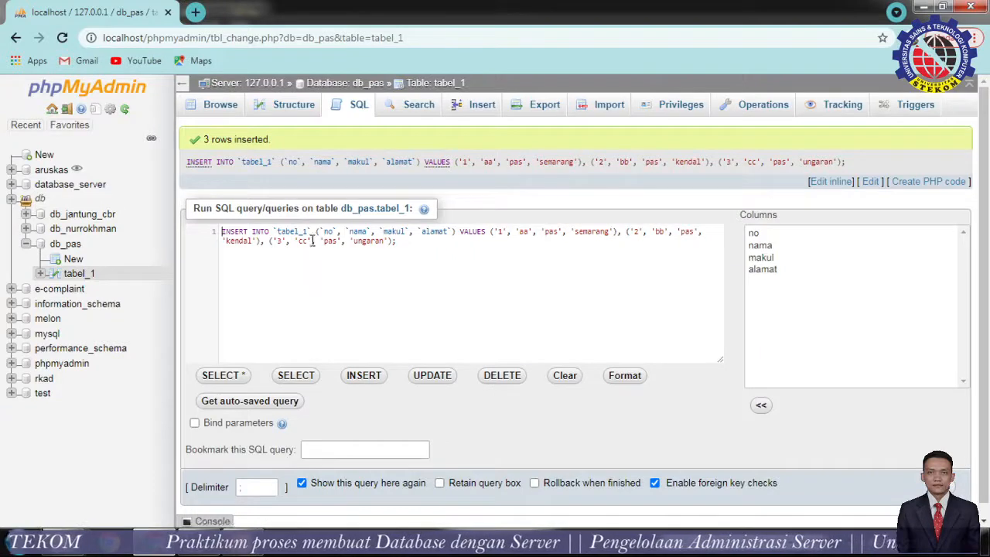
# Step: Examine the generated INSERT statement for tabel_1: its table name, column names and the value groups of the records
pyautogui.moveTo(308, 232); pyautogui.dragTo(280, 232)
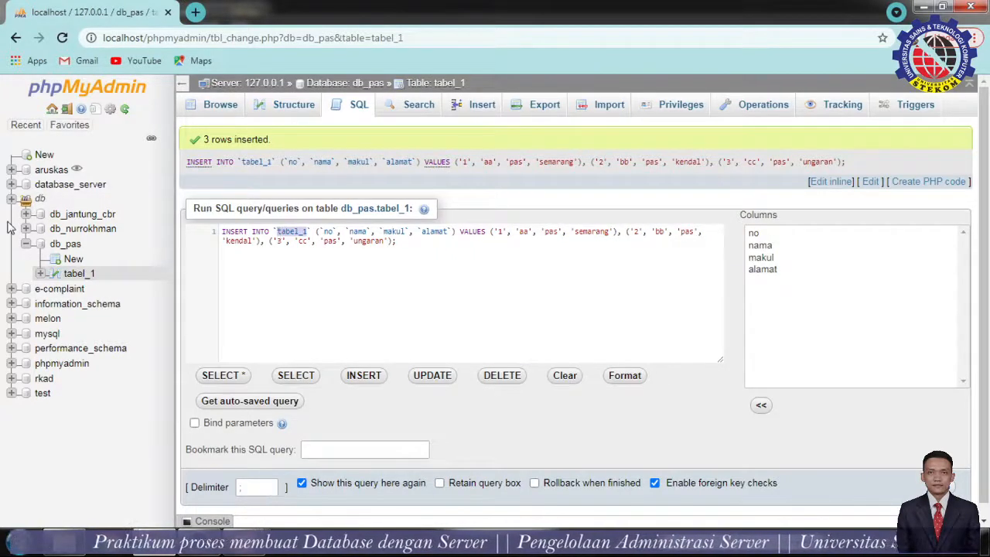
pyautogui.click(328, 227)
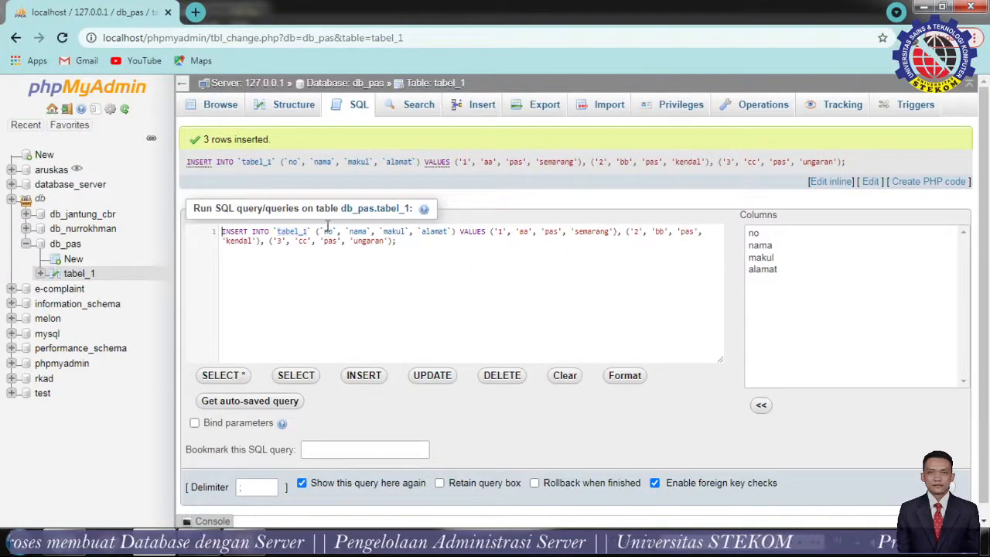
pyautogui.click(361, 230)
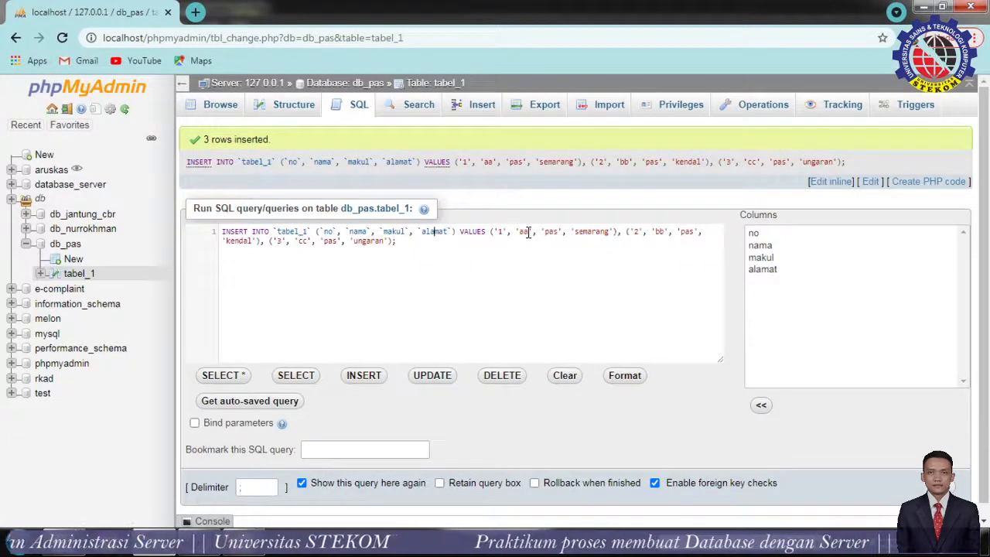
pyautogui.click(433, 232)
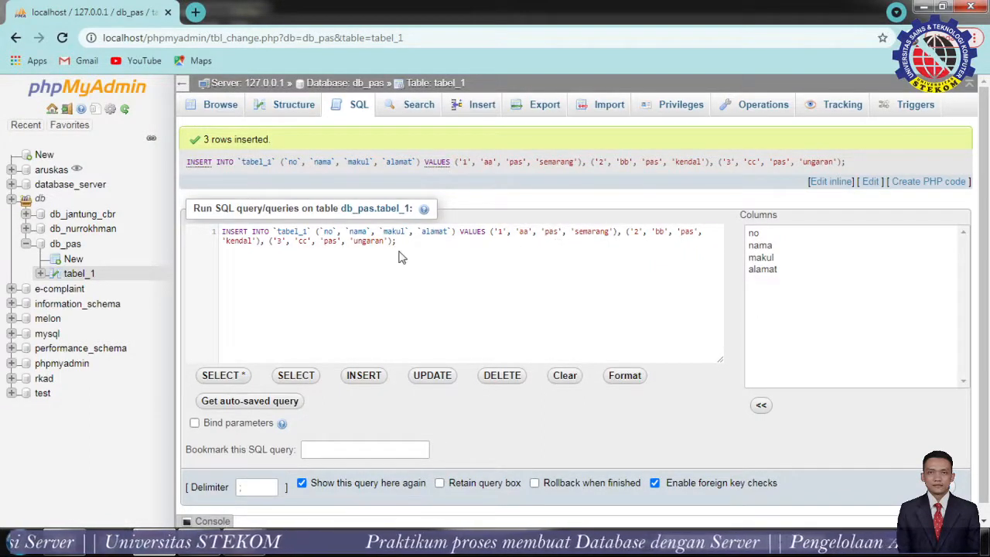
pyautogui.click(435, 231)
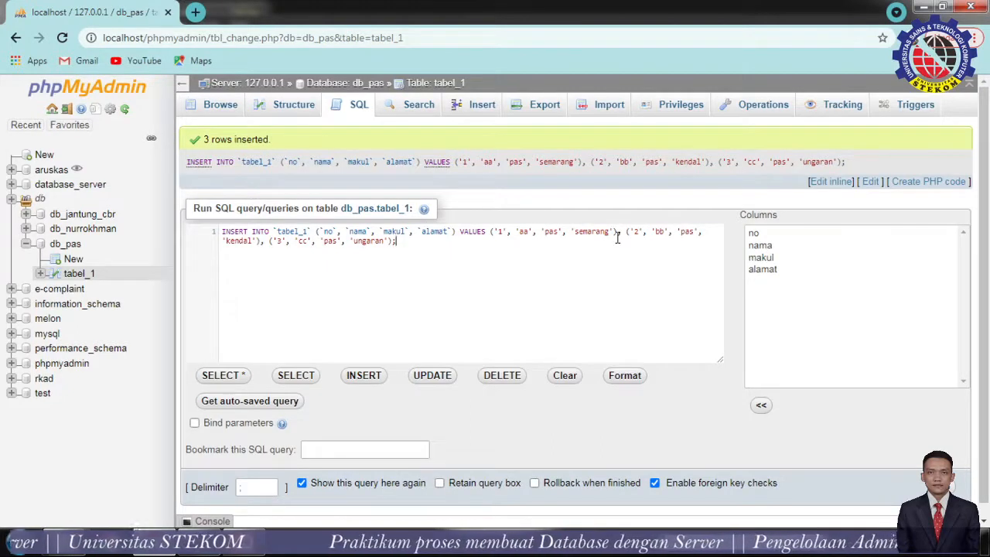
pyautogui.moveTo(617, 238); pyautogui.dragTo(488, 234)
pyautogui.click(603, 236)
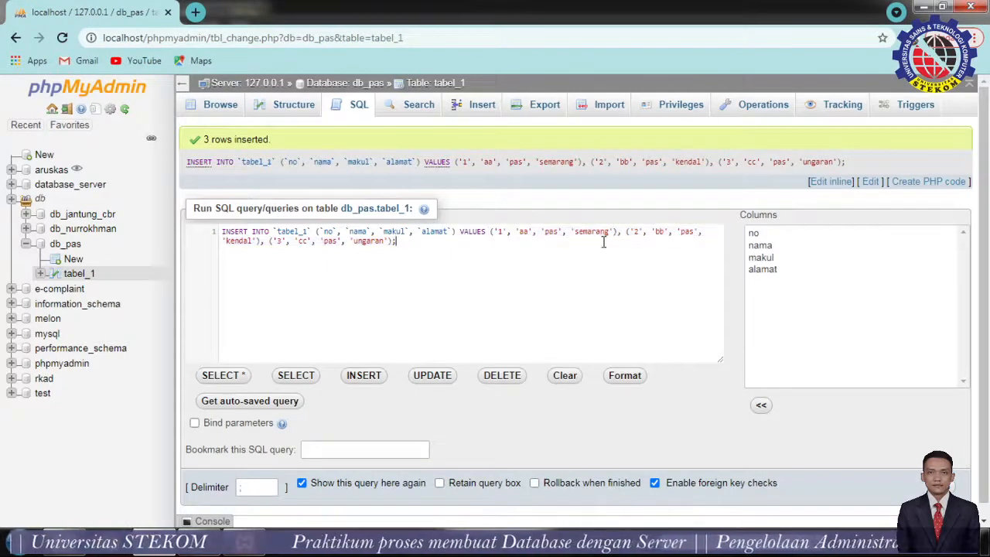
pyautogui.moveTo(625, 233); pyautogui.dragTo(646, 243)
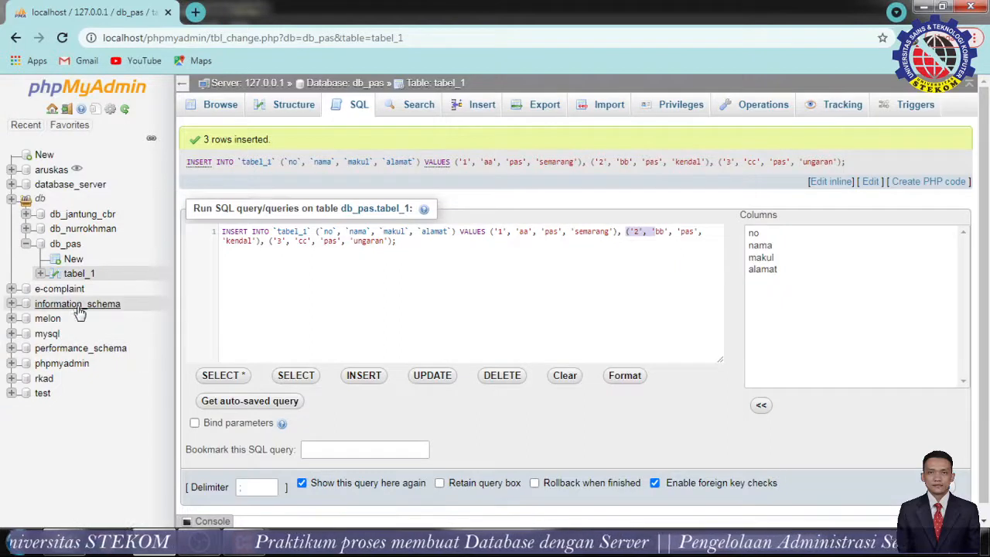
pyautogui.click(269, 247)
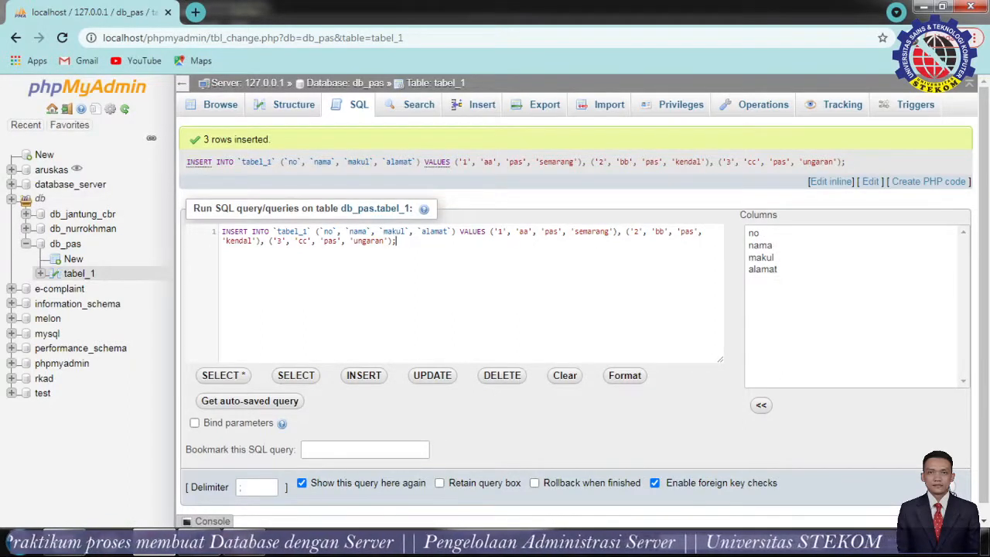
# Step: Try to run the same INSERT statement again, and browse the records stored in tabel_1
pyautogui.click(945, 486)
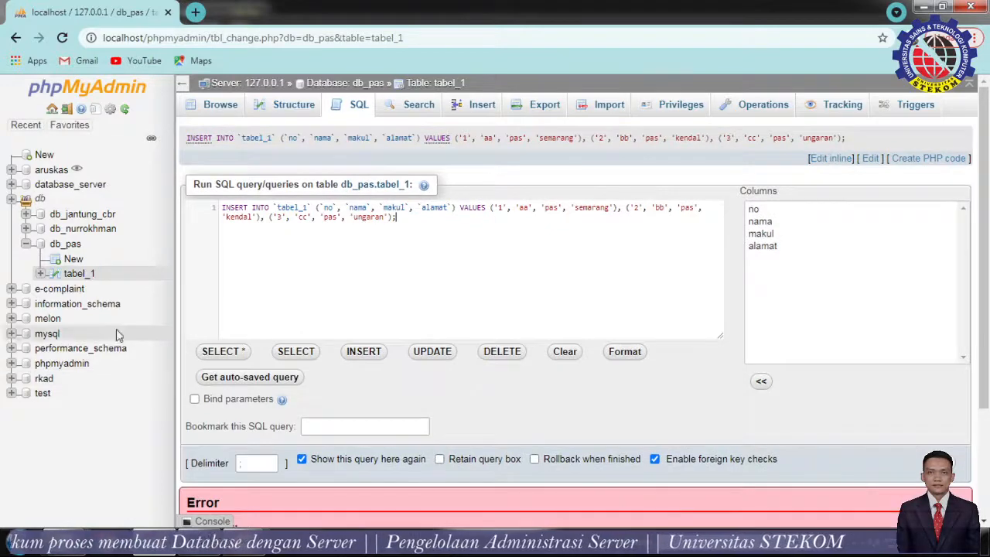
pyautogui.click(71, 259)
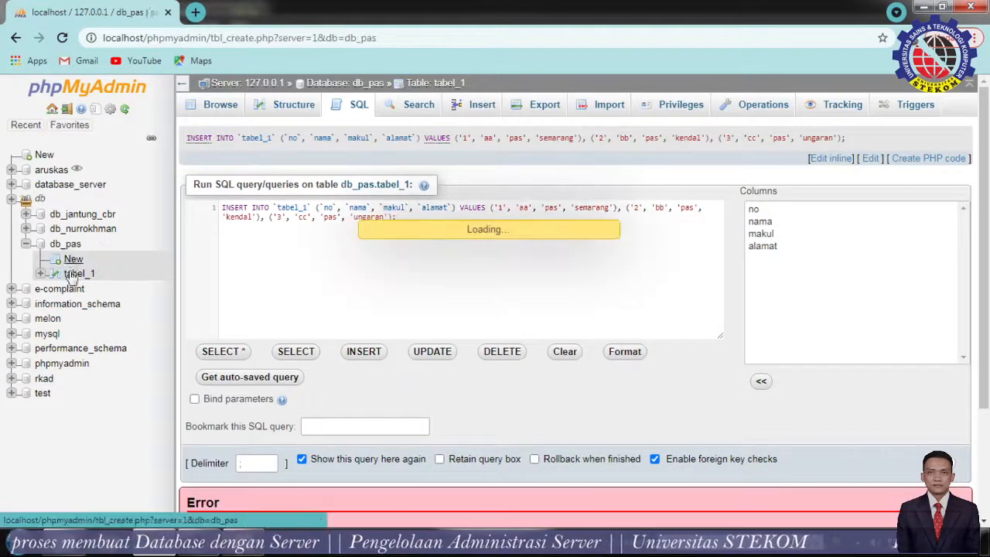
pyautogui.click(78, 273)
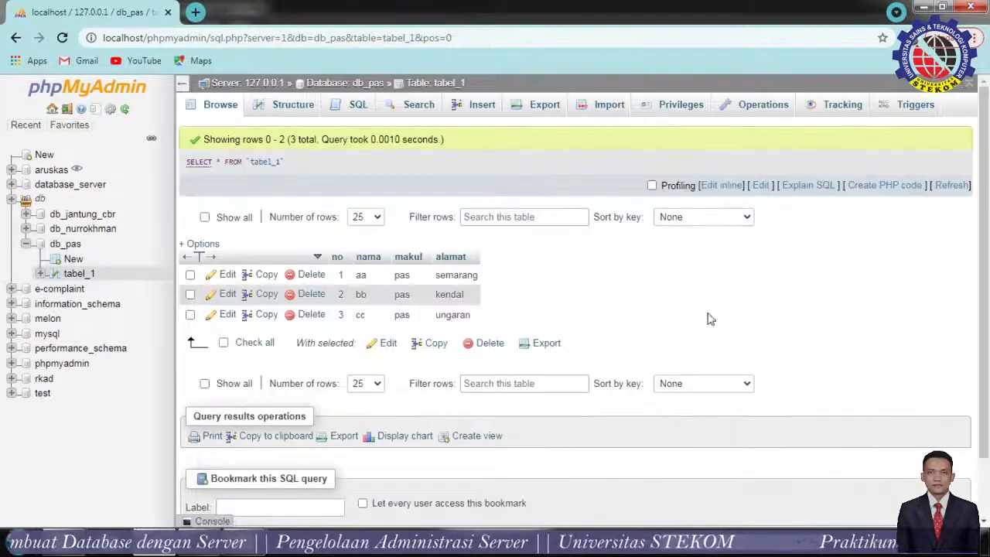
pyautogui.scroll(-2, 652, 310)
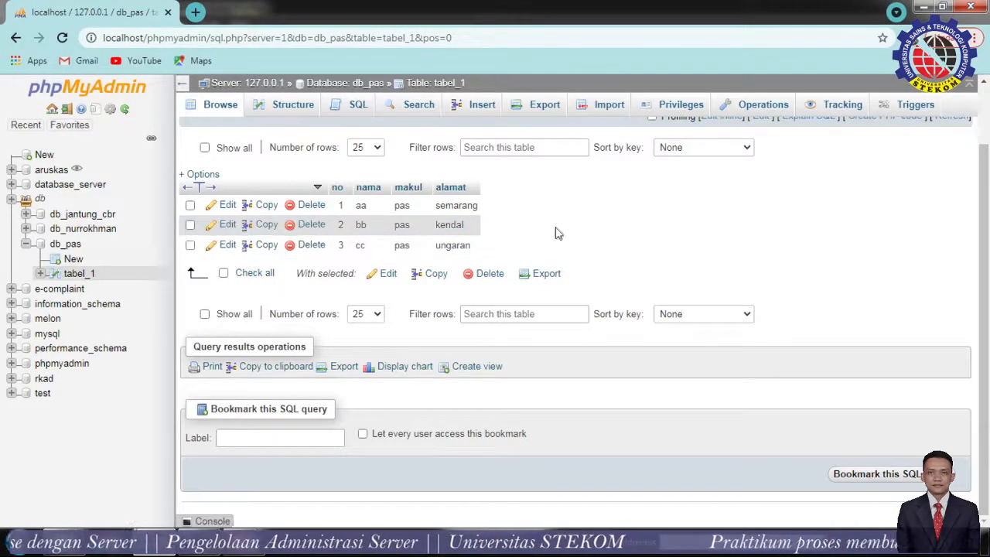
pyautogui.scroll(2, 510, 299)
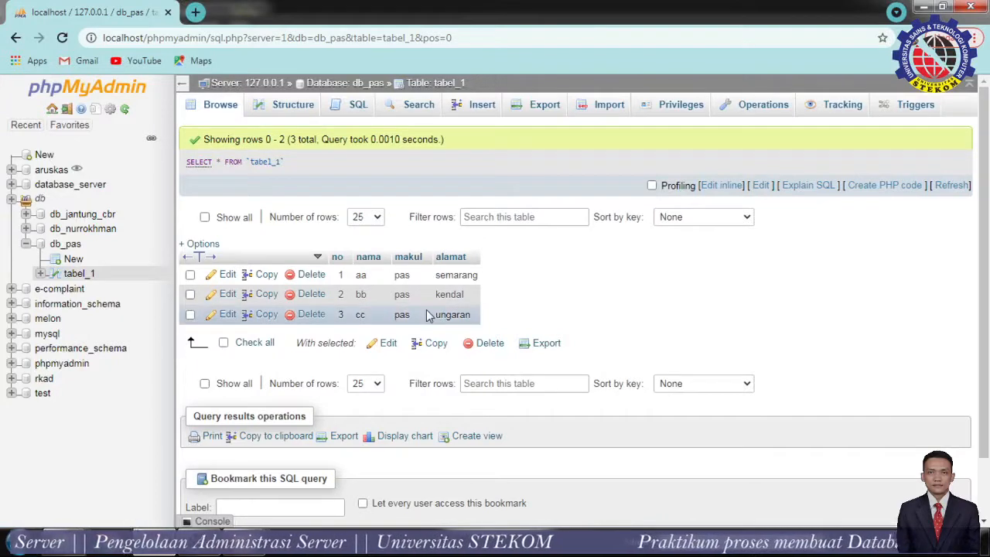
# Step: Start a new table named tabel_2 with 4 columns in database db_pas
pyautogui.click(75, 261)
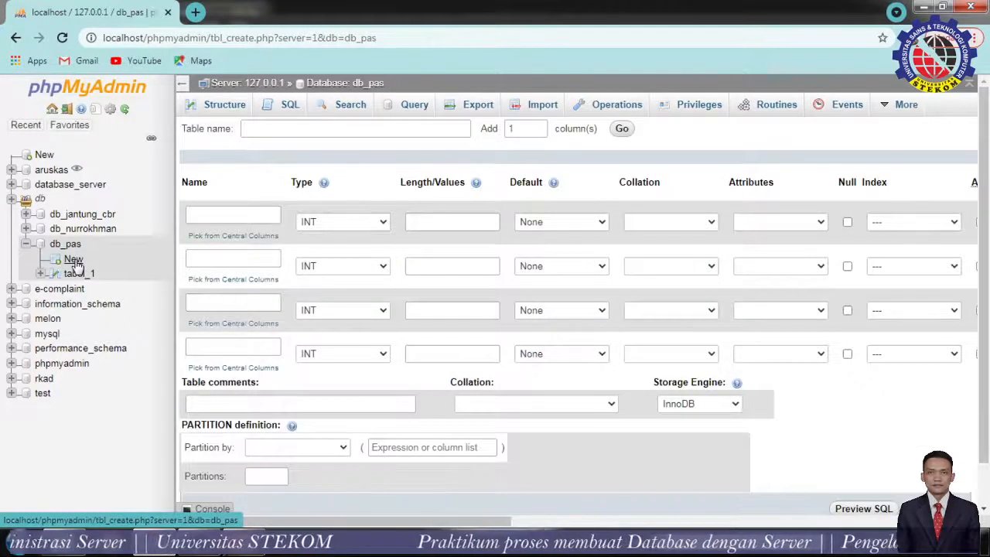
pyautogui.click(40, 245)
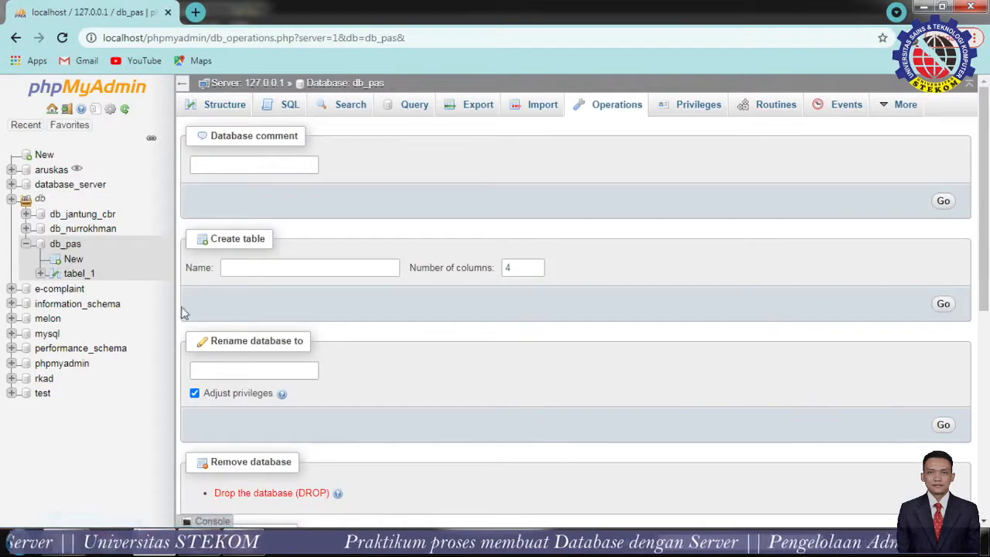
pyautogui.click(277, 266)
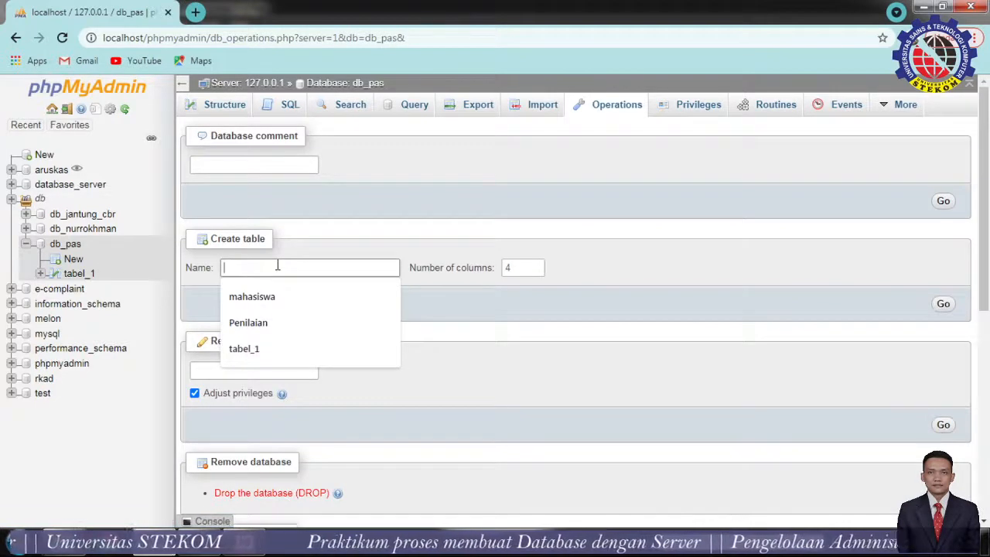
pyautogui.write('t')
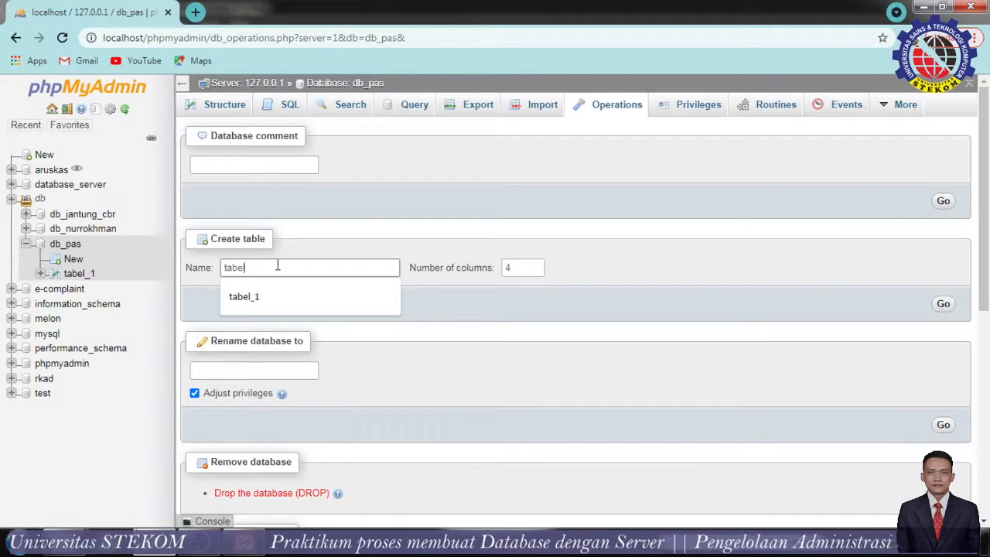
pyautogui.write('abel')
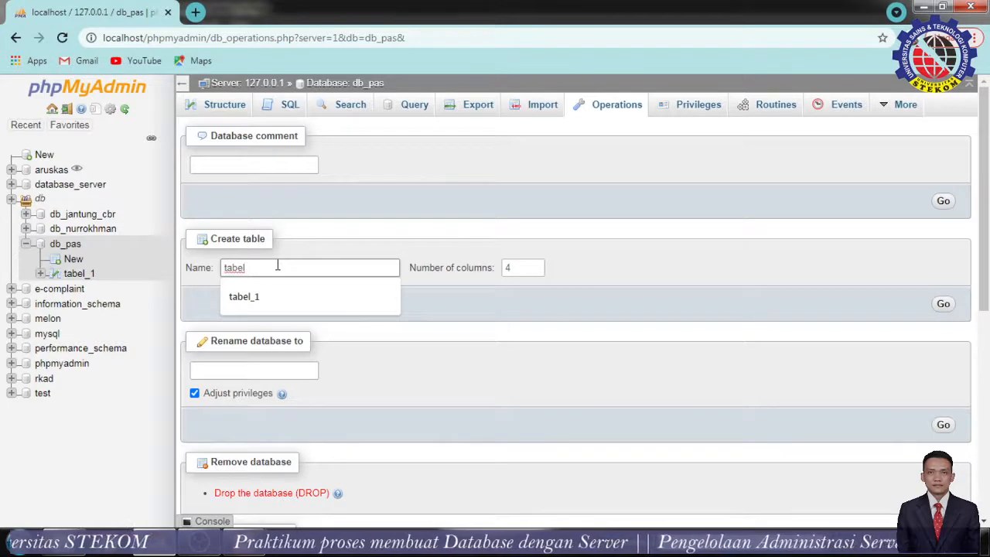
pyautogui.write('_2')
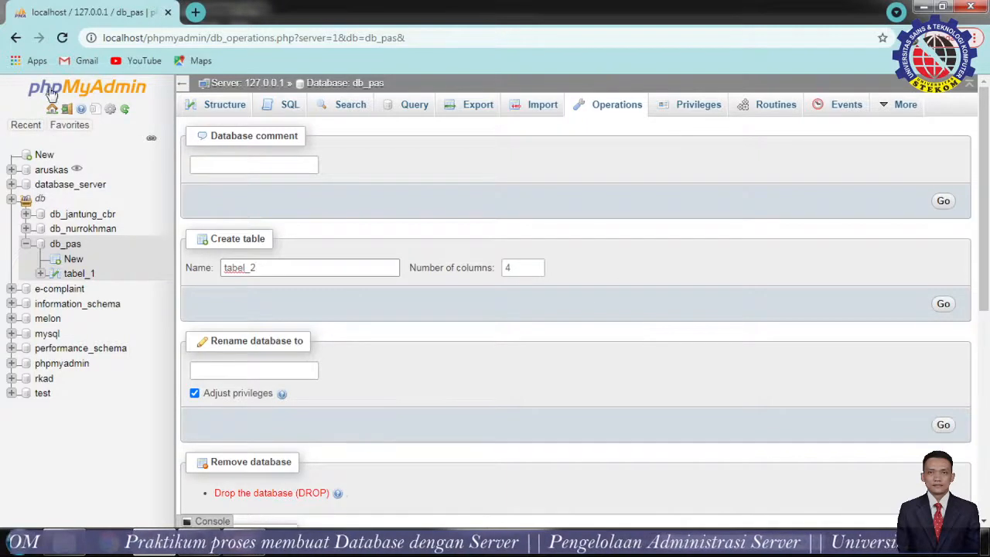
pyautogui.click(946, 304)
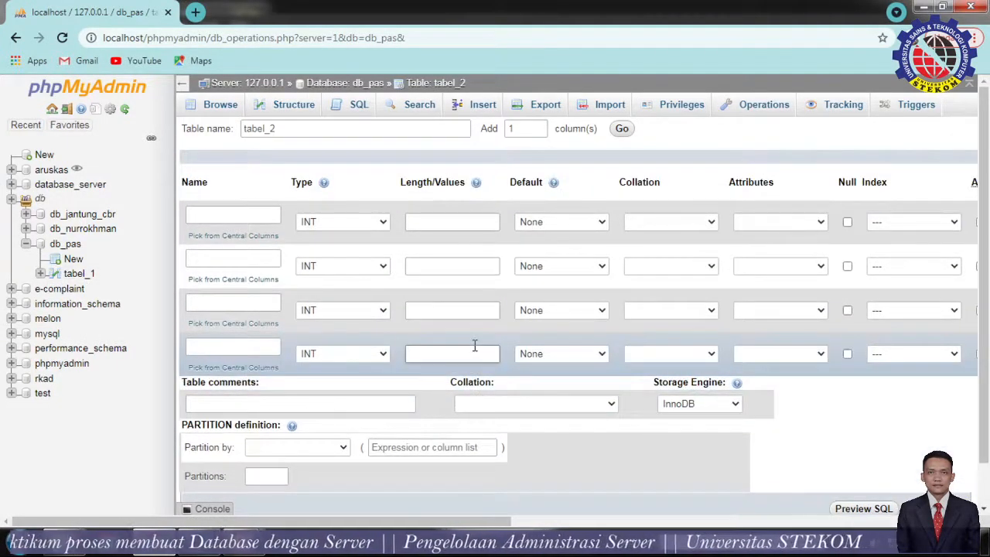
# Step: Name the four columns of tabel_2 a, b, c and d, and save the table
pyautogui.scroll(-1, 954, 416)
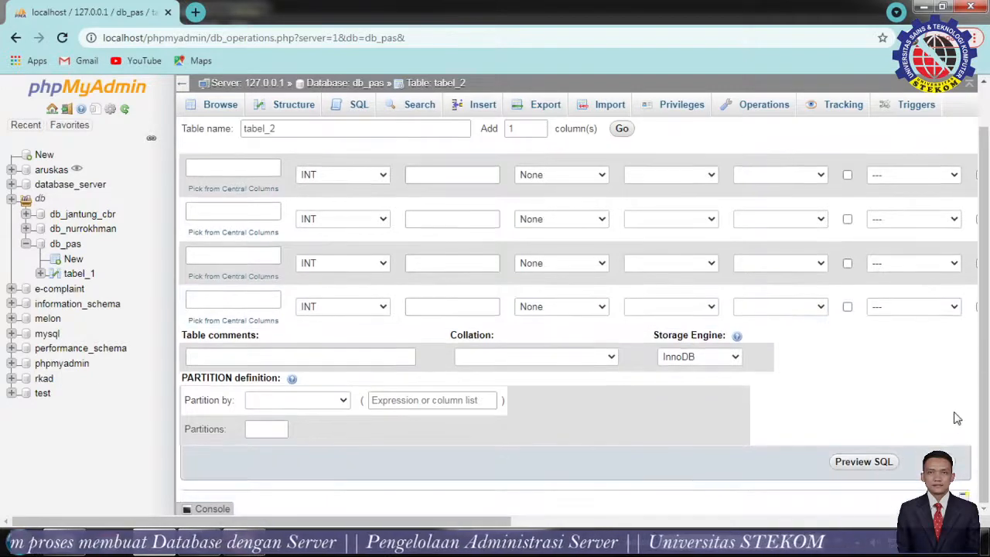
pyautogui.scroll(1, 375, 232)
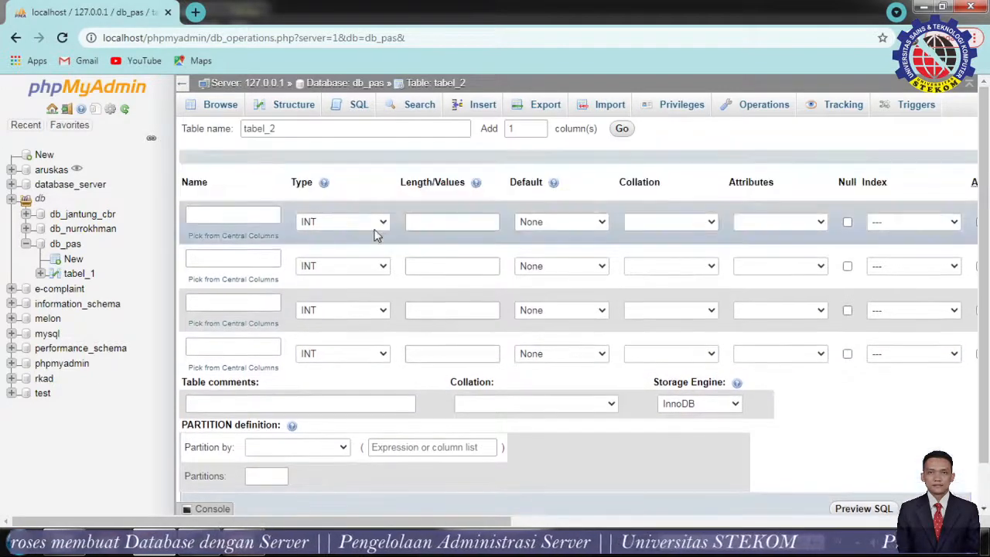
pyautogui.click(224, 213)
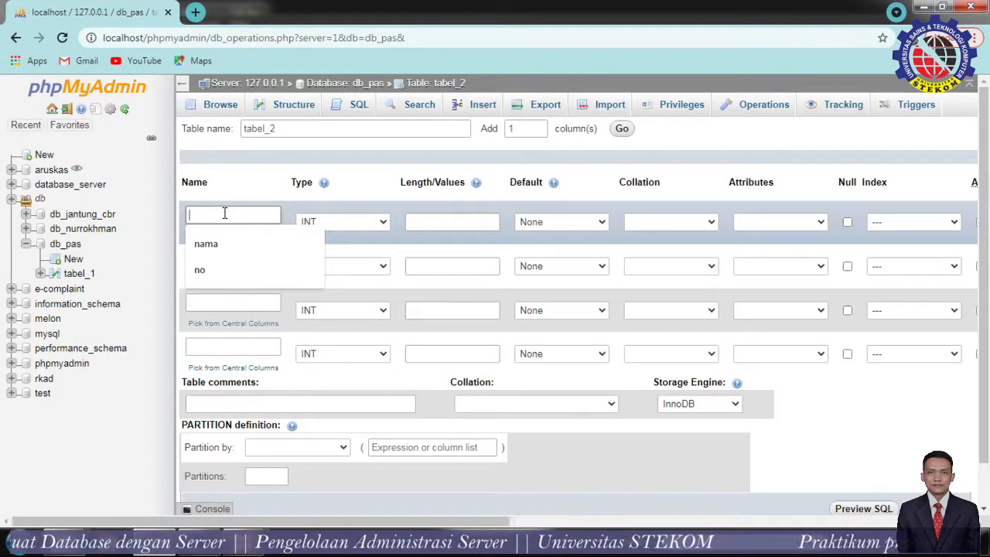
pyautogui.write('a')
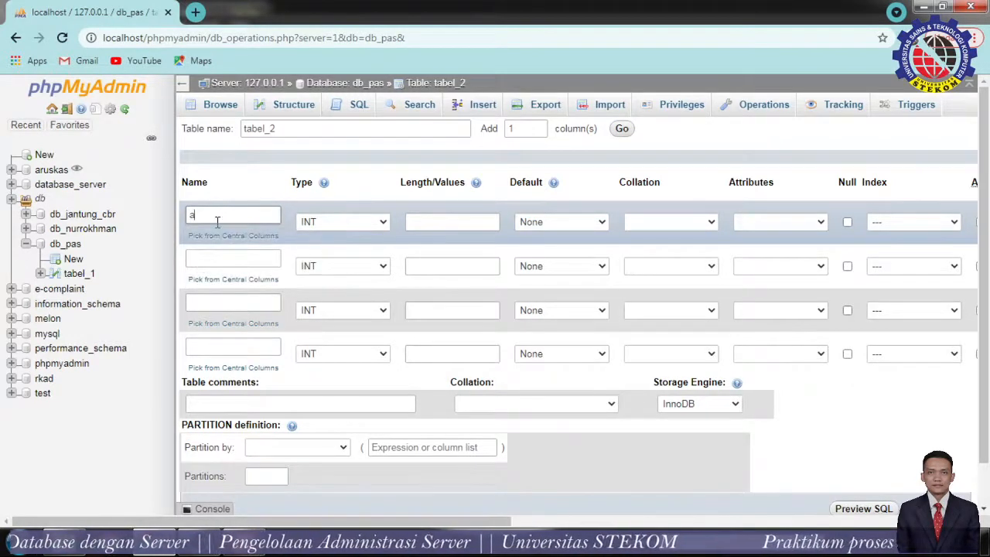
pyautogui.click(204, 260)
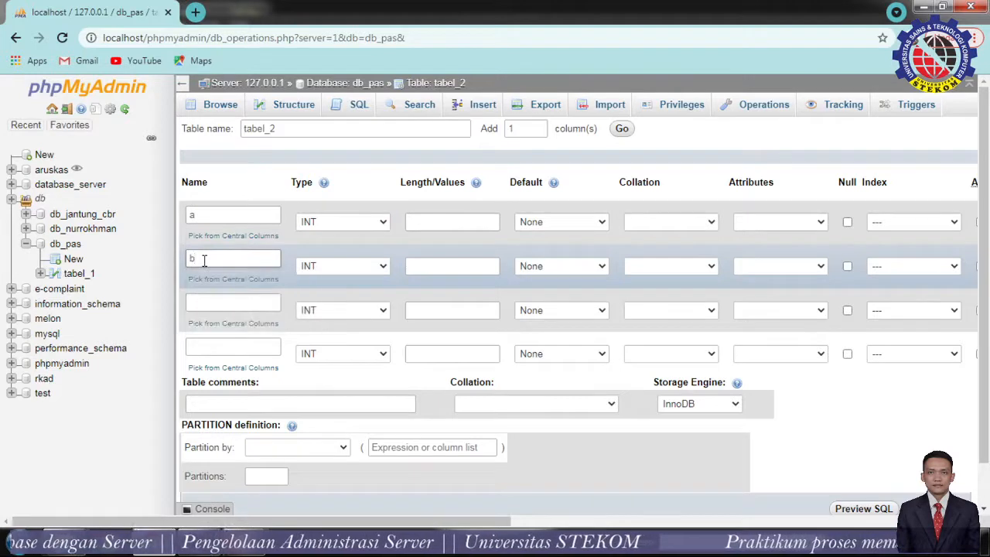
pyautogui.click(200, 308)
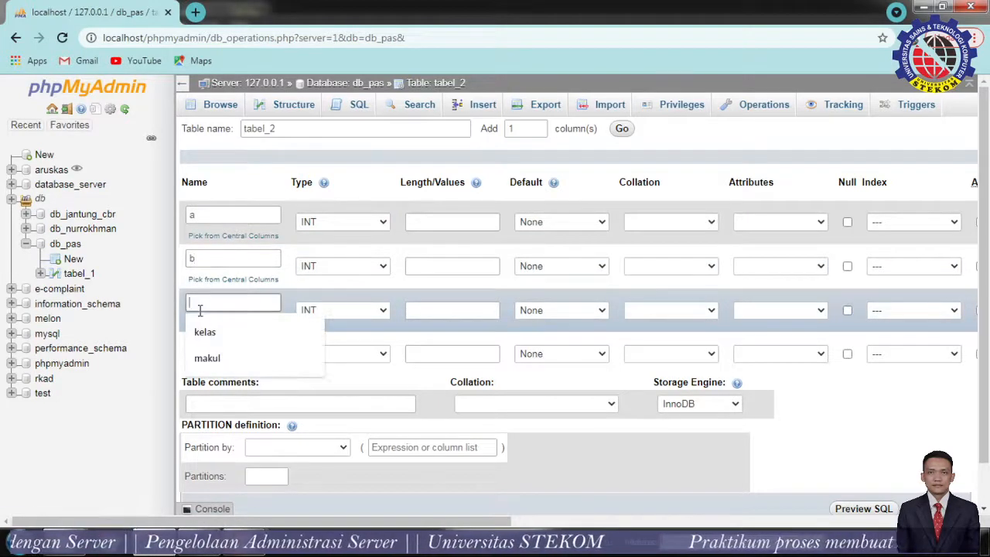
pyautogui.write('c')
pyautogui.click(202, 341)
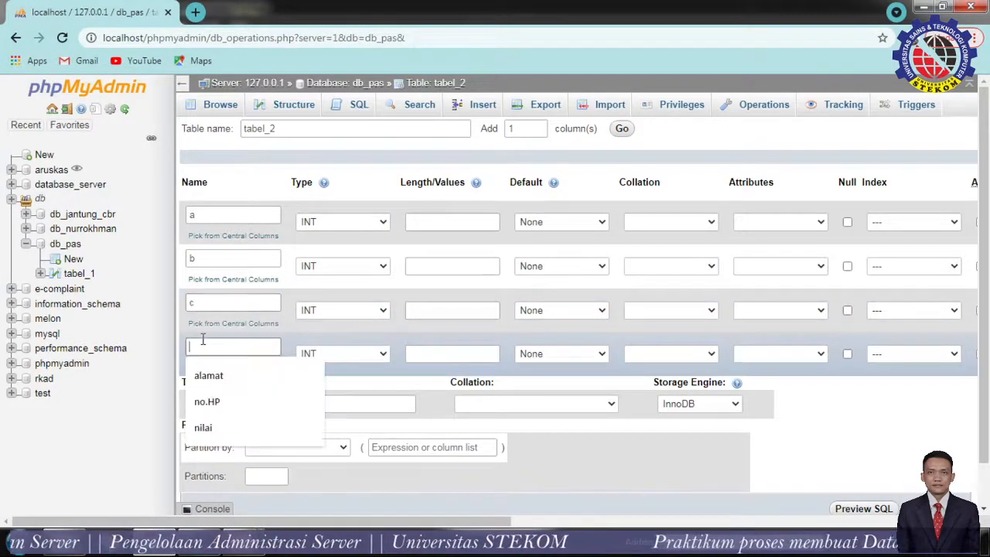
pyautogui.write('d')
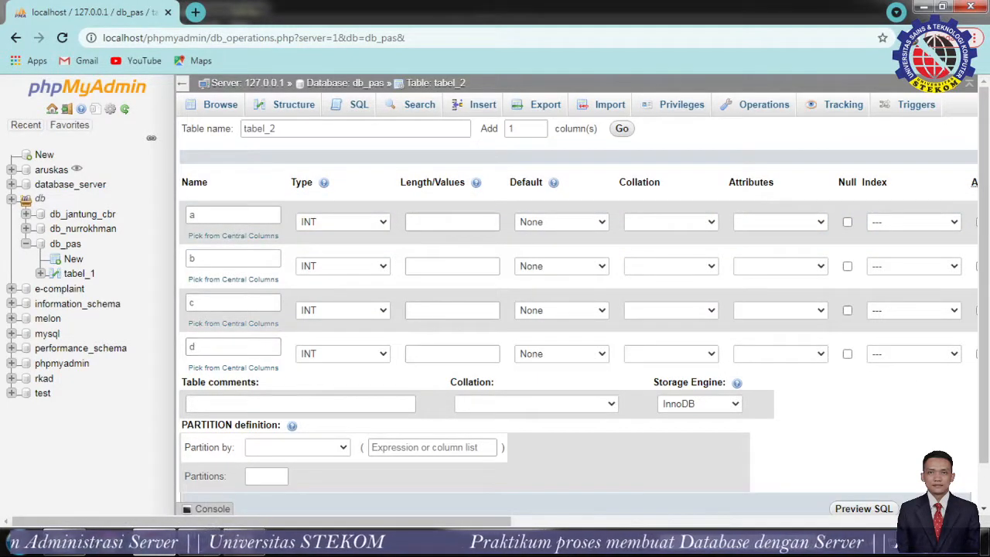
pyautogui.scroll(-1, 914, 340)
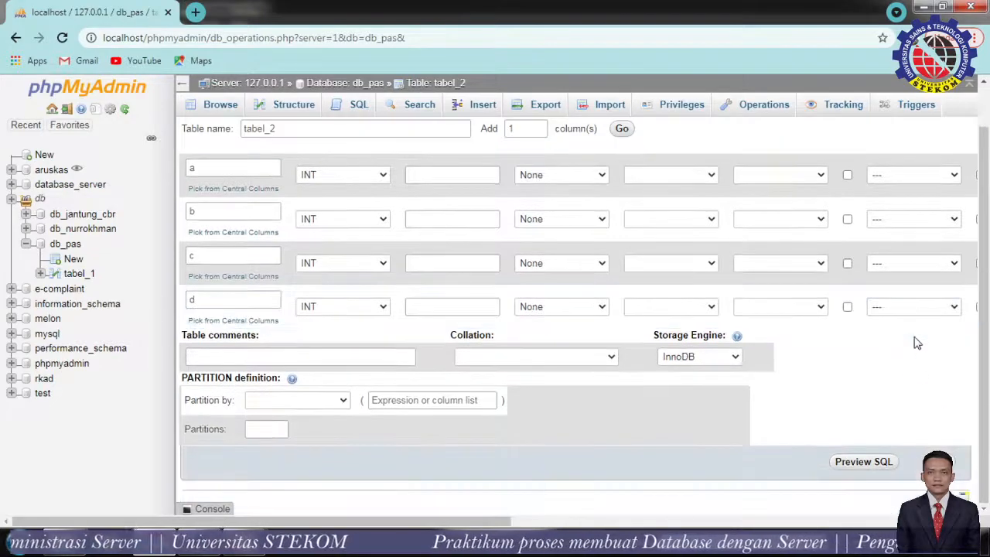
pyautogui.click(950, 461)
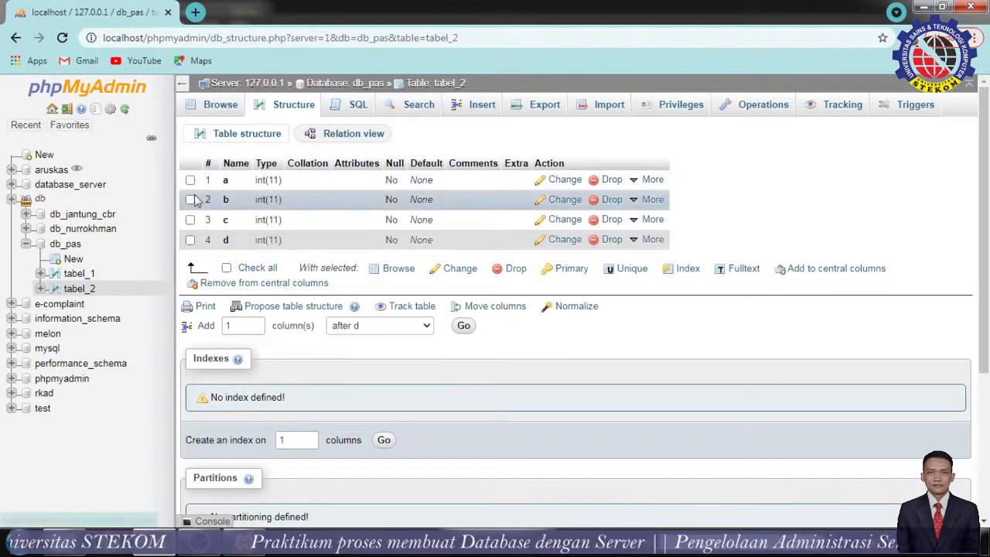
# Step: Start inserting records into tabel_2 and try the text value a for column a of the first record
pyautogui.click(73, 289)
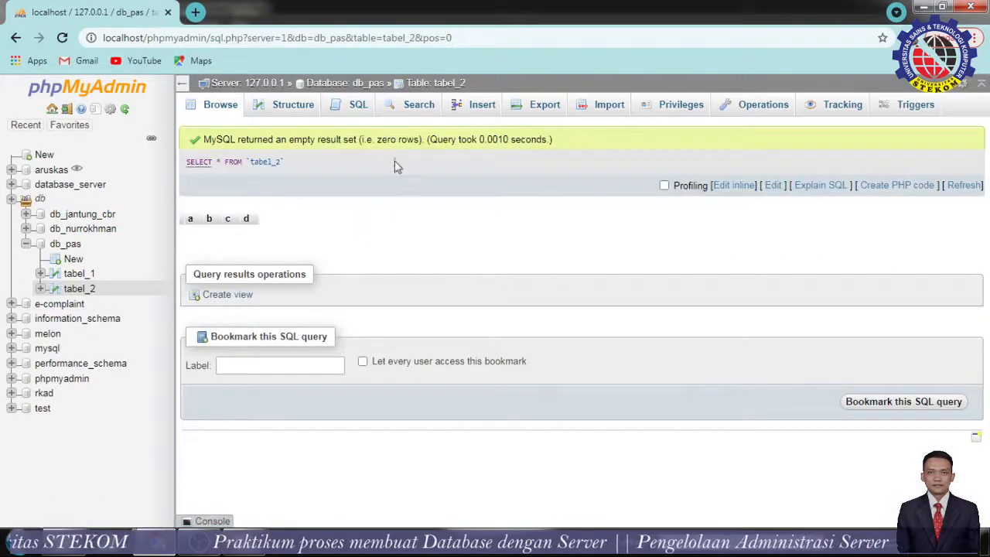
pyautogui.click(479, 108)
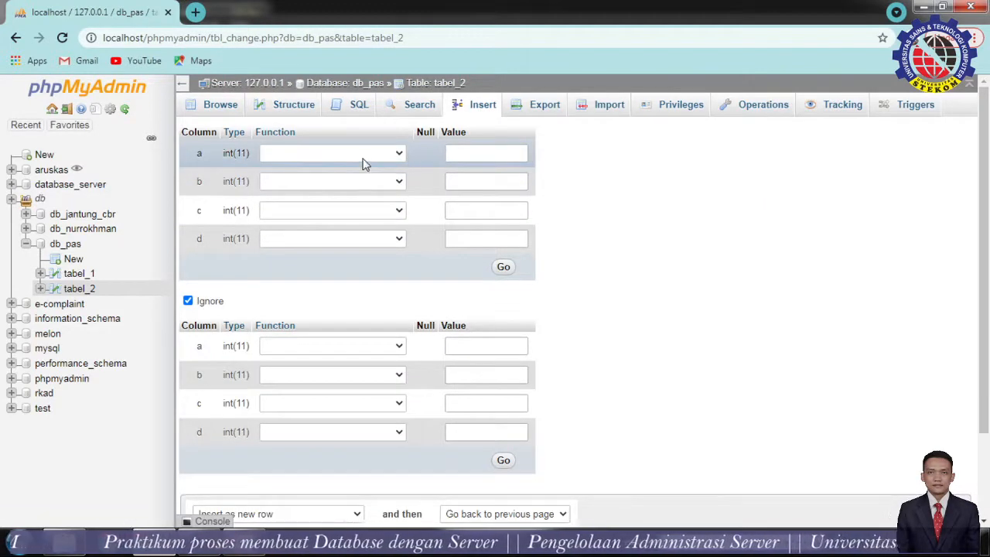
pyautogui.click(493, 153)
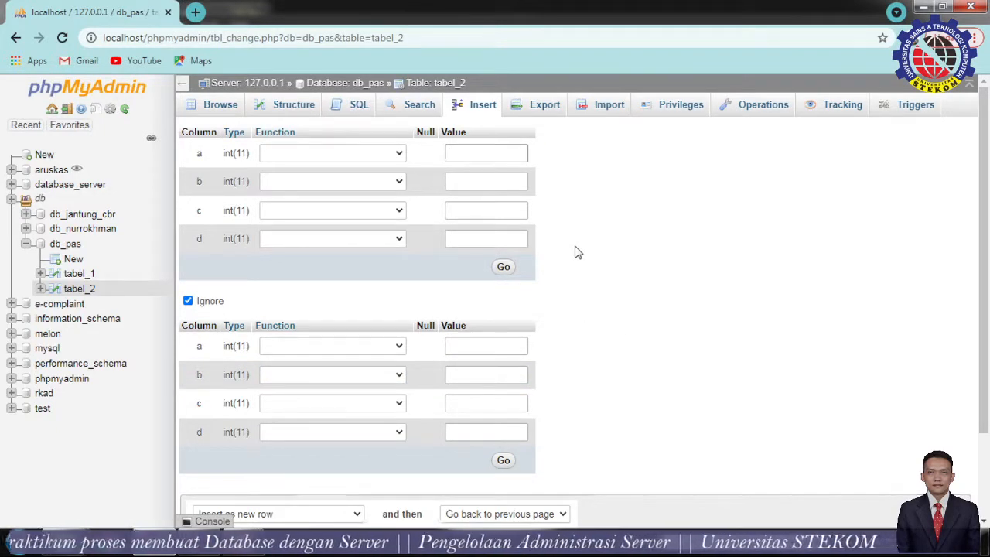
pyautogui.write('a')
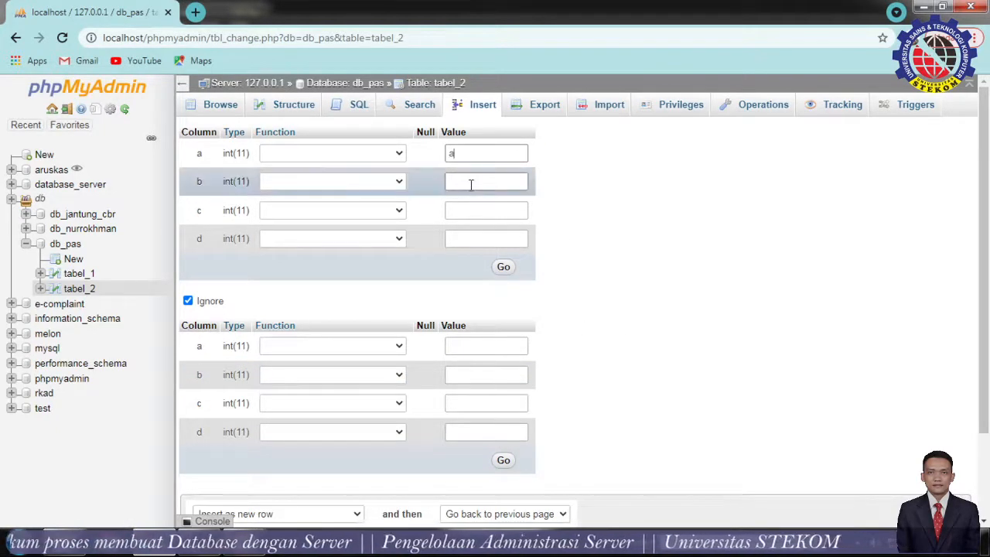
pyautogui.click(472, 182)
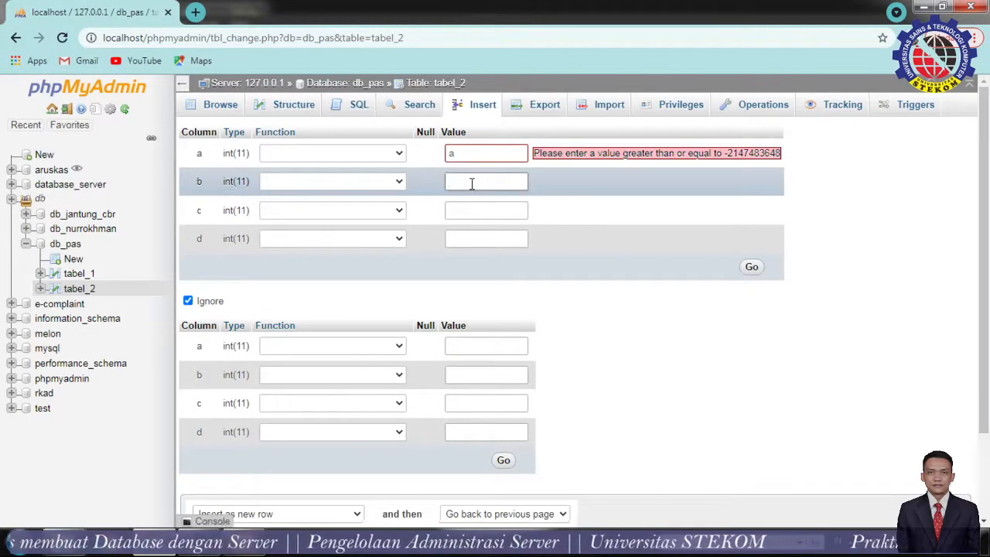
# Step: Fill in the first record of tabel_2 with a = 1, b = 2, c = 3 and d = 4
pyautogui.click(469, 151)
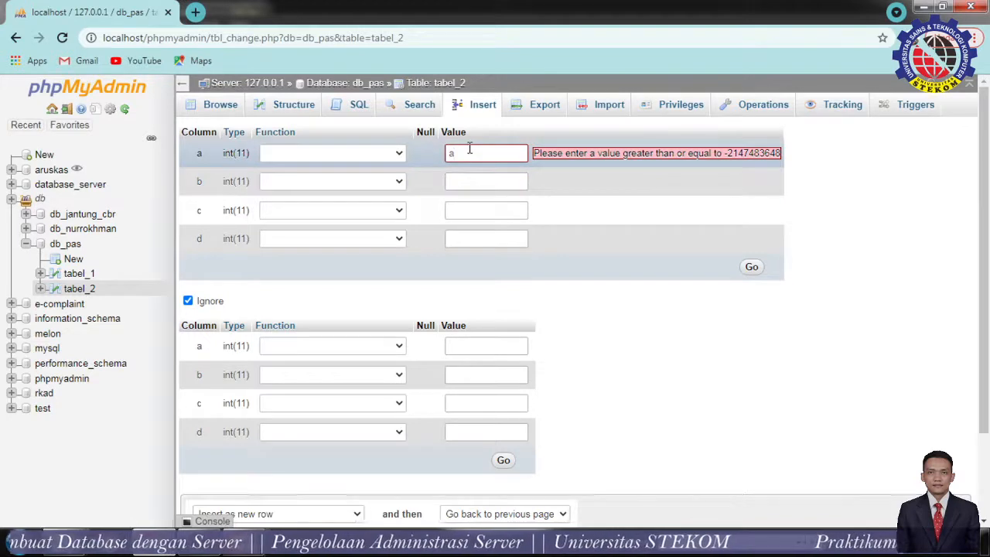
pyautogui.press('BackSpace')
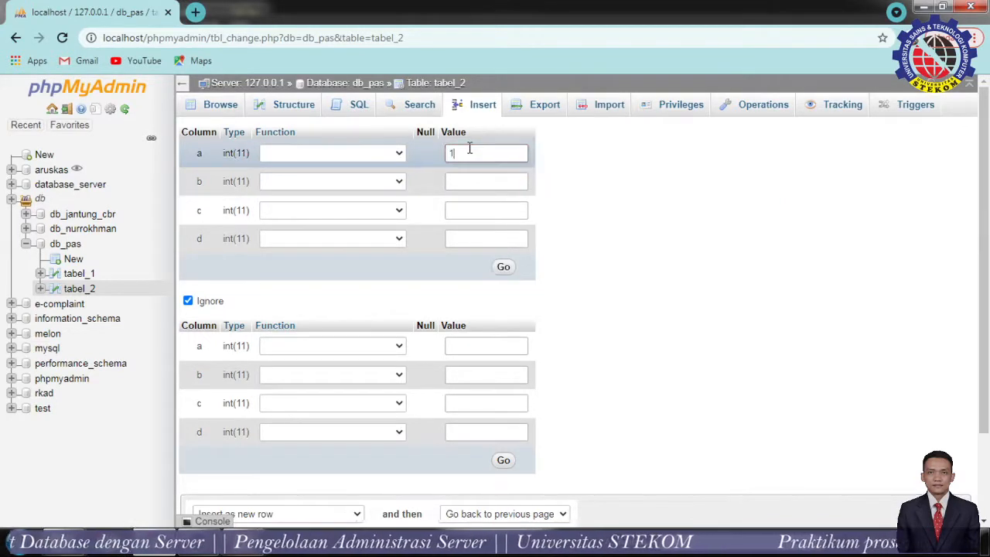
pyautogui.click(462, 181)
pyautogui.write('2')
pyautogui.click(462, 210)
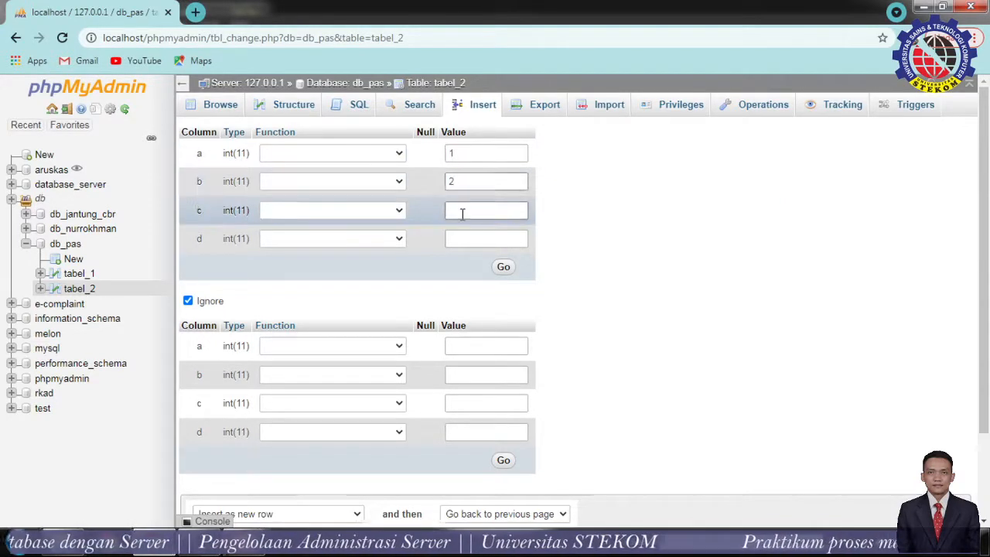
pyautogui.write('1')
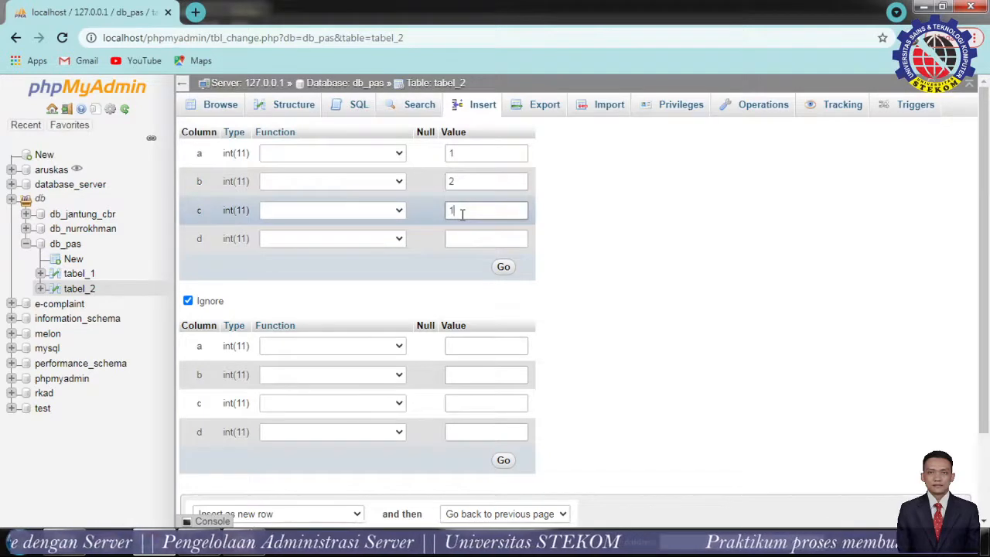
pyautogui.press('BackSpace')
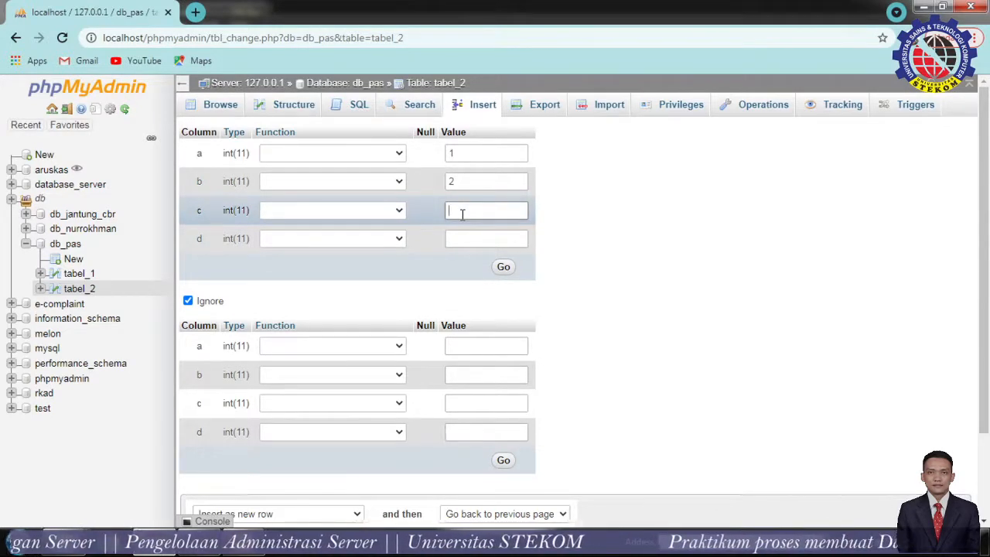
pyautogui.write('3')
pyautogui.click(462, 237)
pyautogui.write('4')
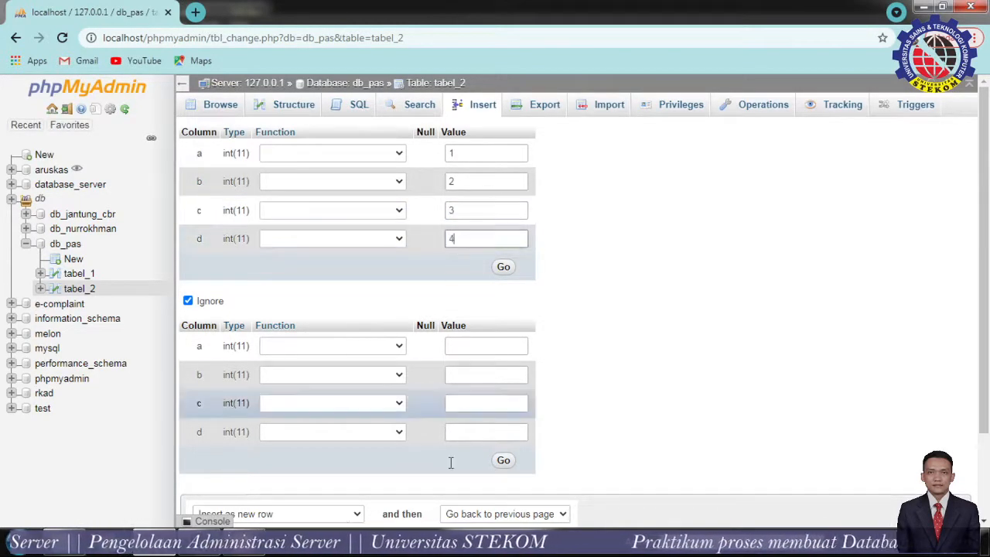
# Step: Fill in the second record with a = 5, b = 6, c = 7 and d = 8, and insert both records
pyautogui.click(468, 345)
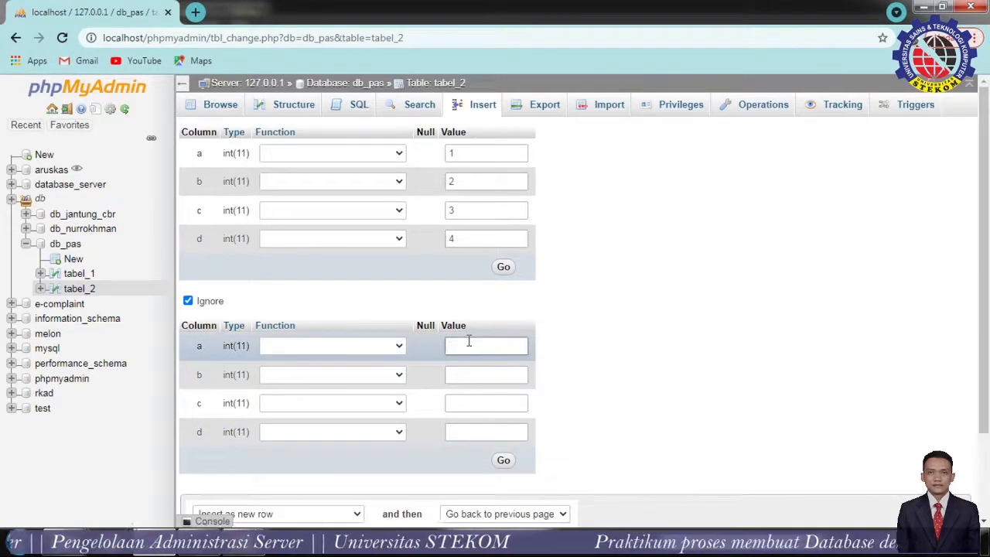
pyautogui.write('5')
pyautogui.click(469, 373)
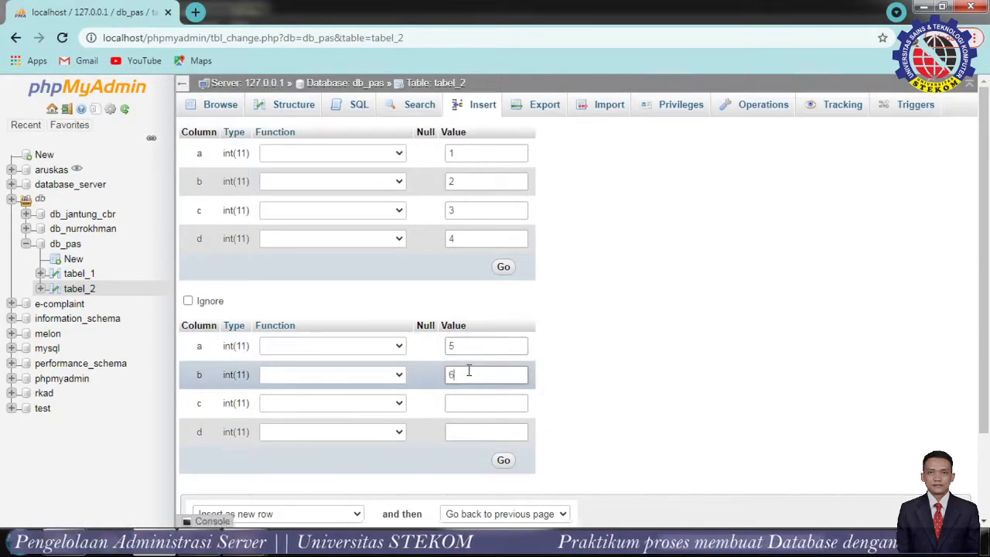
pyautogui.click(467, 404)
pyautogui.write('7')
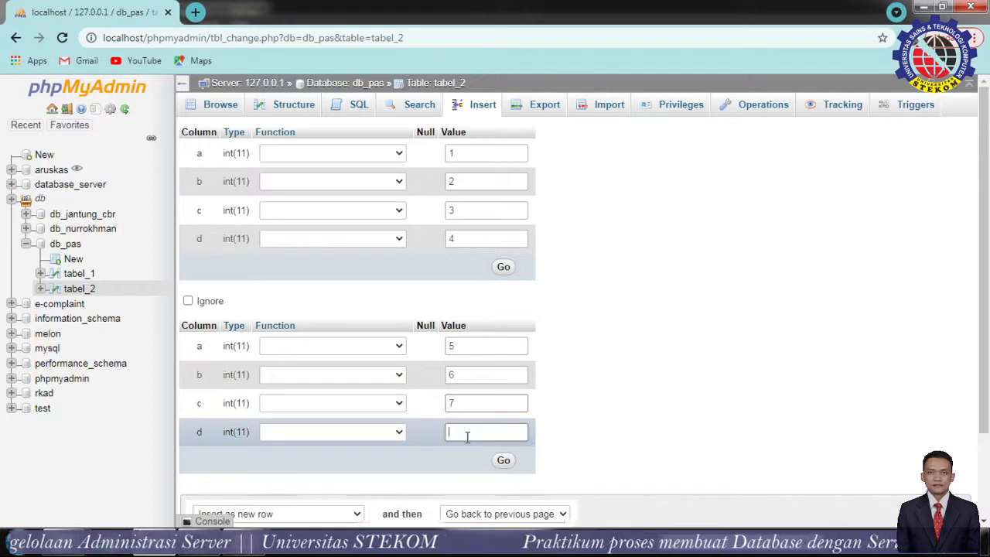
pyautogui.write('8')
pyautogui.scroll(-2, 980, 255)
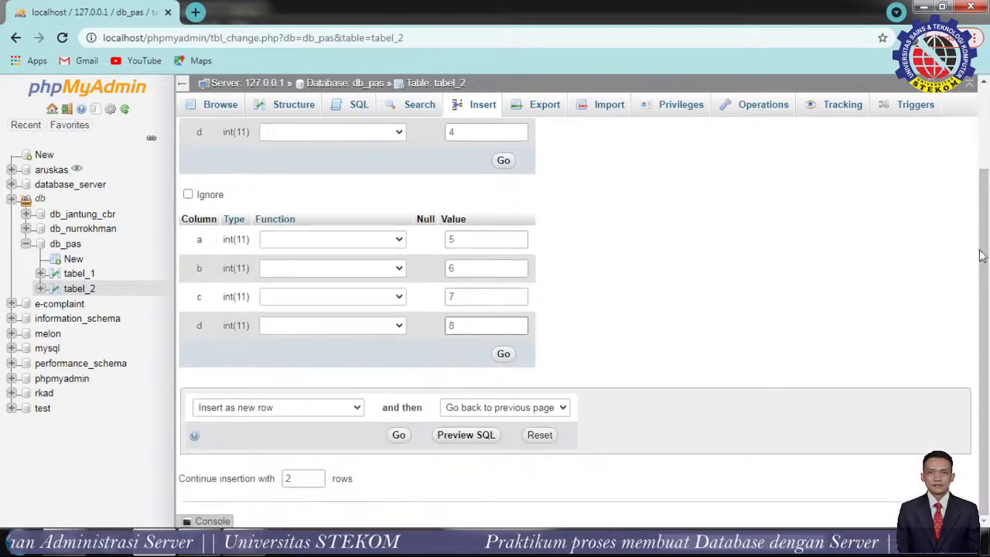
pyautogui.click(399, 435)
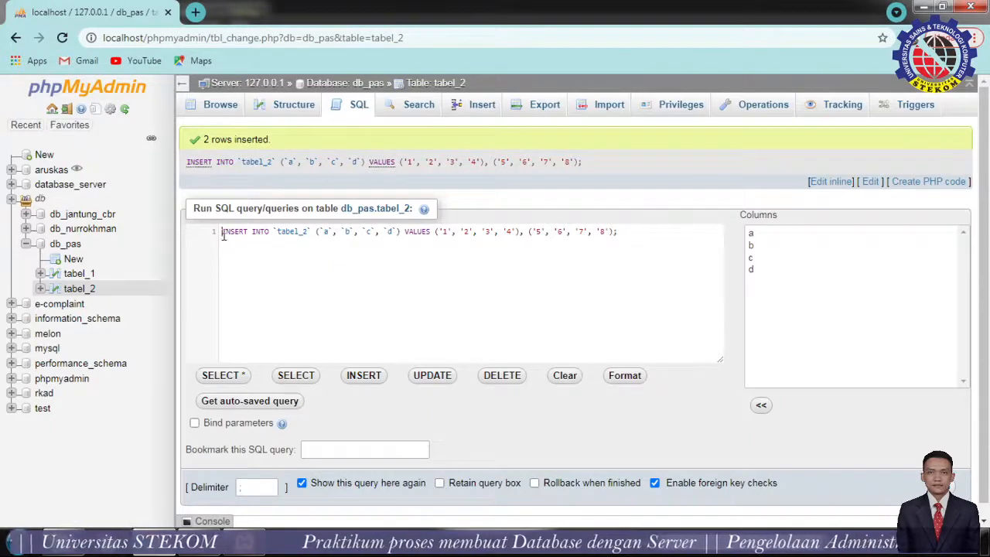
# Step: Examine the generated INSERT statement for tabel_2: its table name, column list and record values
pyautogui.moveTo(223, 233); pyautogui.dragTo(314, 236)
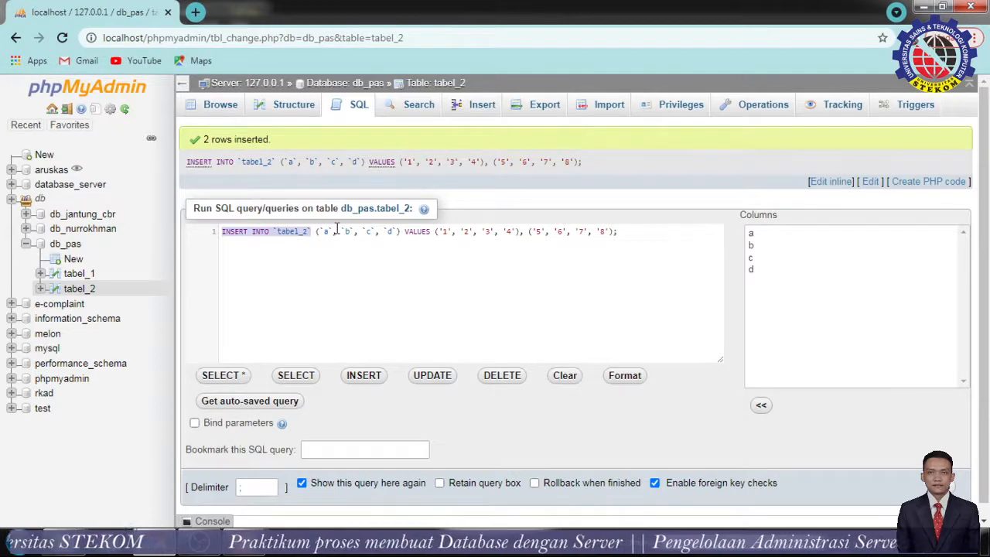
pyautogui.click(325, 231)
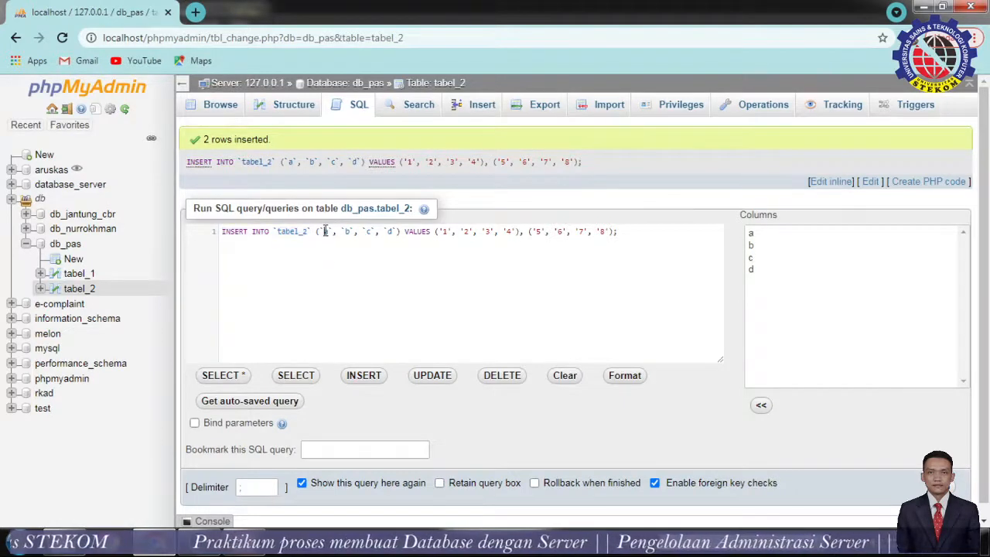
pyautogui.moveTo(325, 232); pyautogui.dragTo(402, 235)
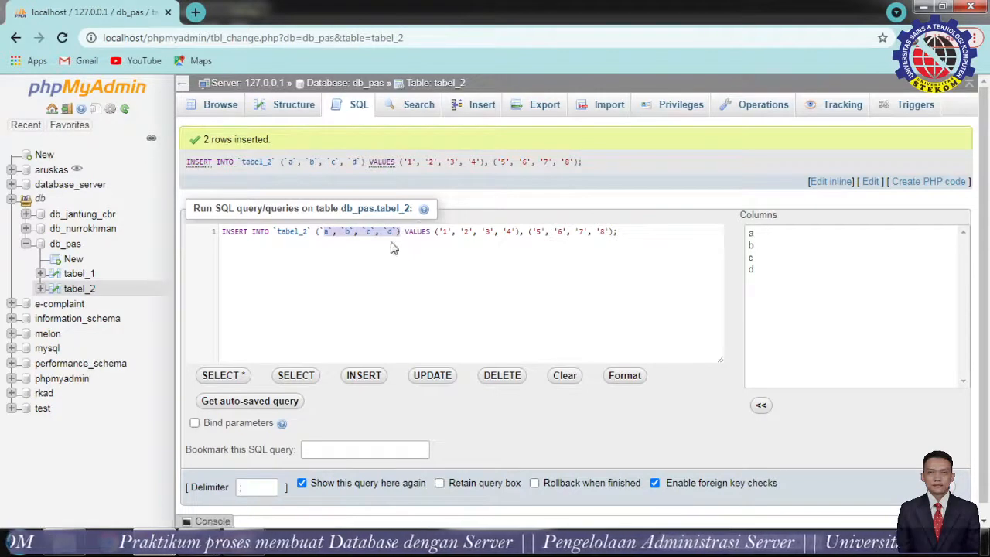
pyautogui.click(445, 231)
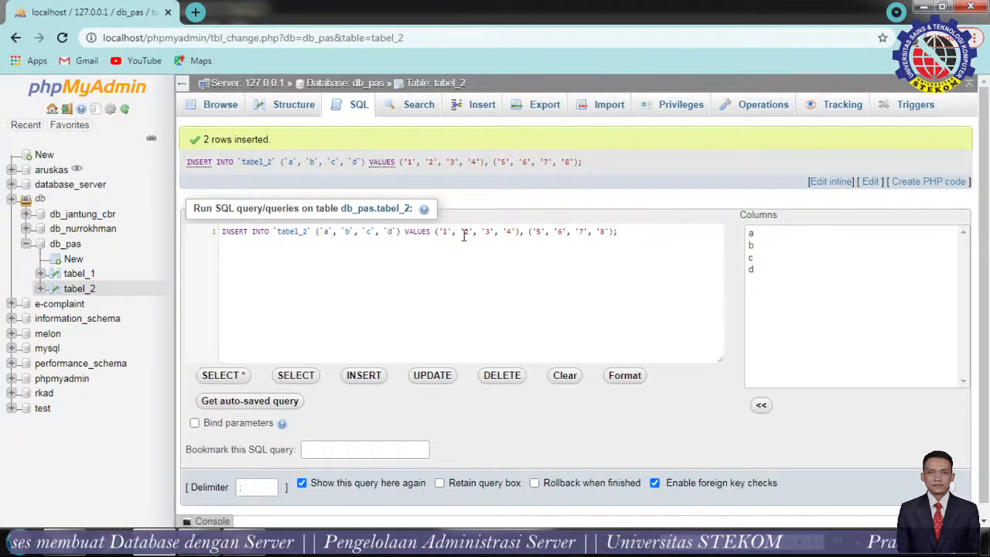
pyautogui.click(464, 232)
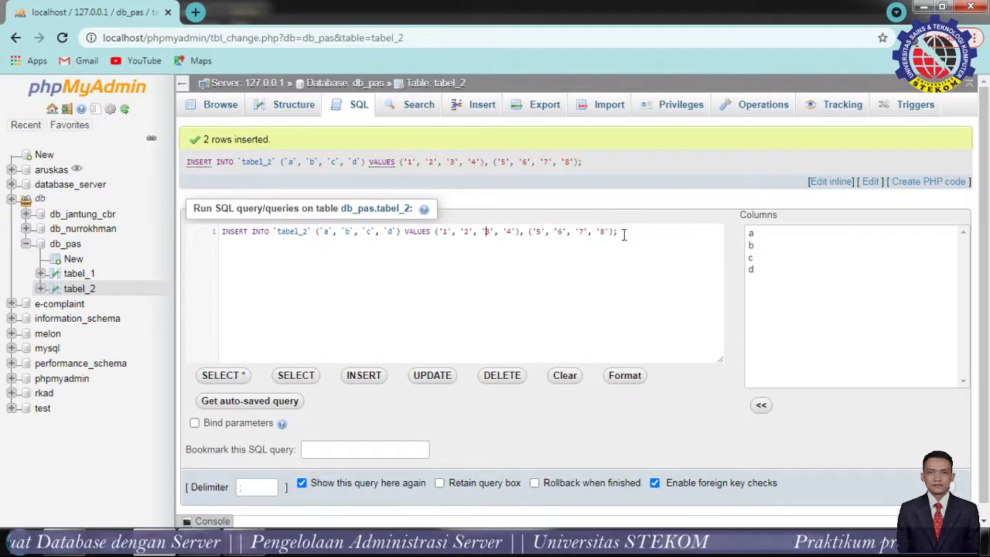
# Step: Run the same INSERT statement on tabel_2 again, and browse the records stored in the table
pyautogui.scroll(-1, 701, 303)
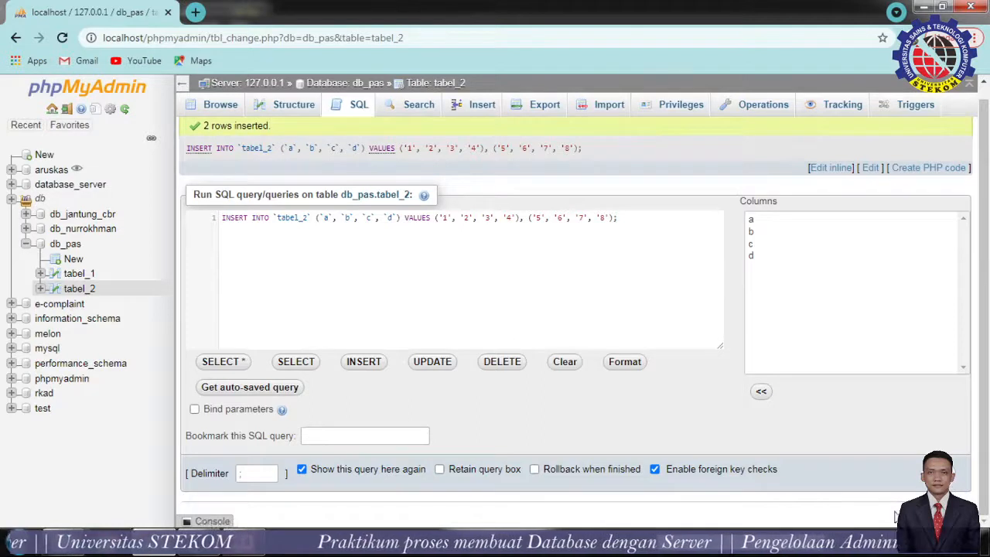
pyautogui.click(949, 470)
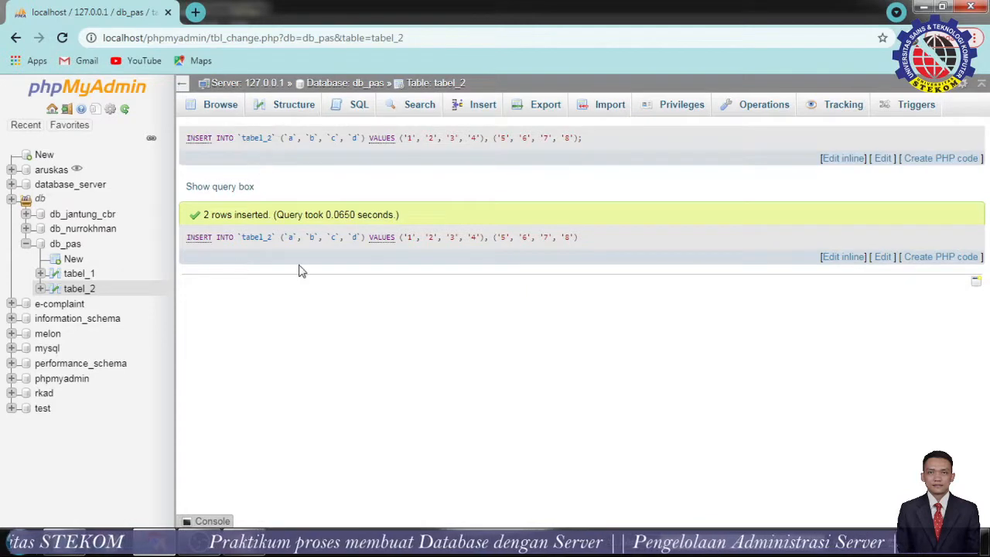
pyautogui.click(224, 108)
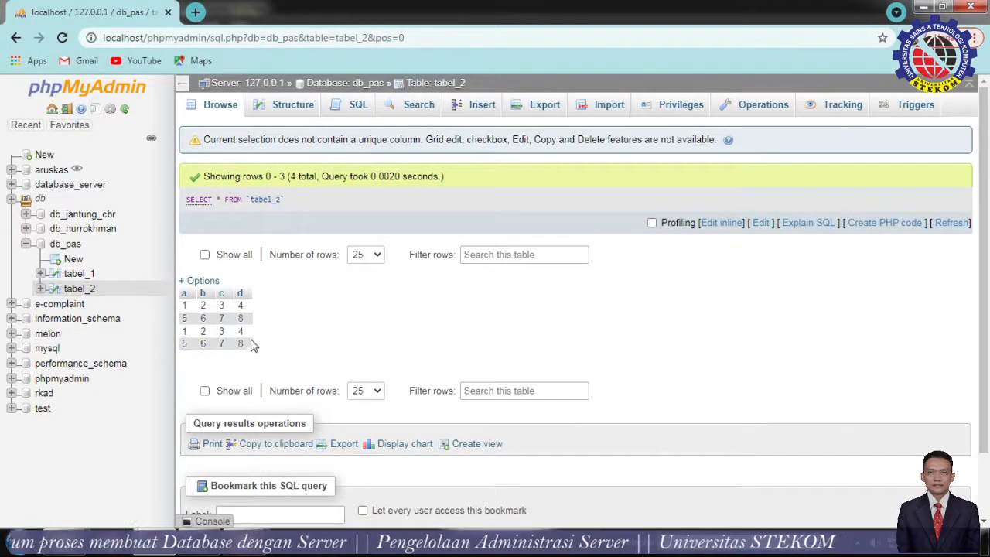
# Step: Browse the records of tabel_1, and return to the table overview of database db_pas
pyautogui.click(76, 274)
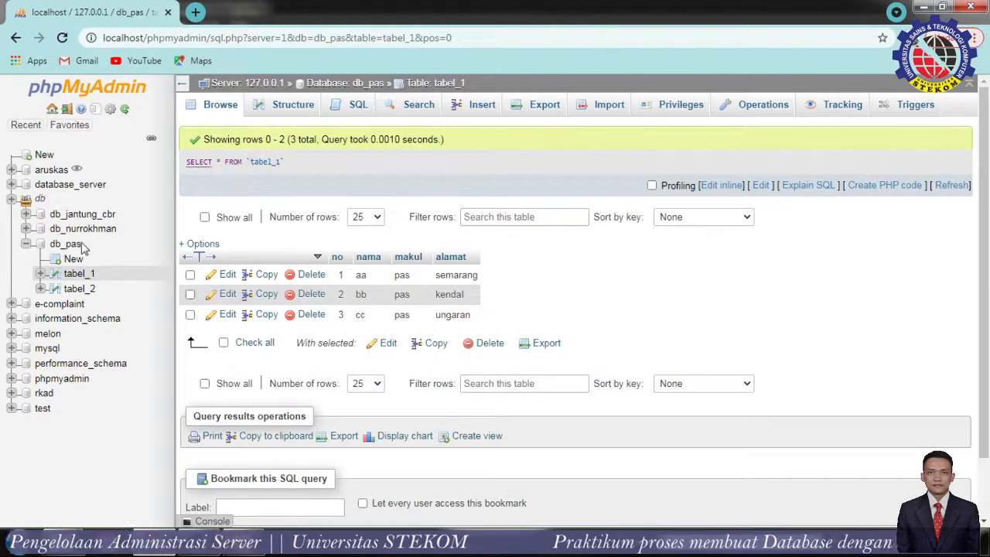
pyautogui.click(70, 244)
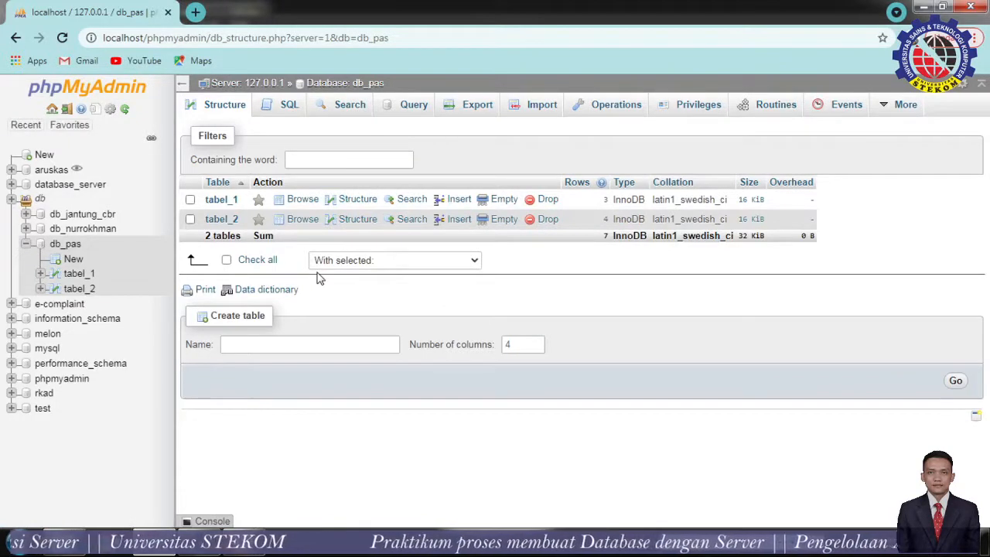
pyautogui.click(67, 244)
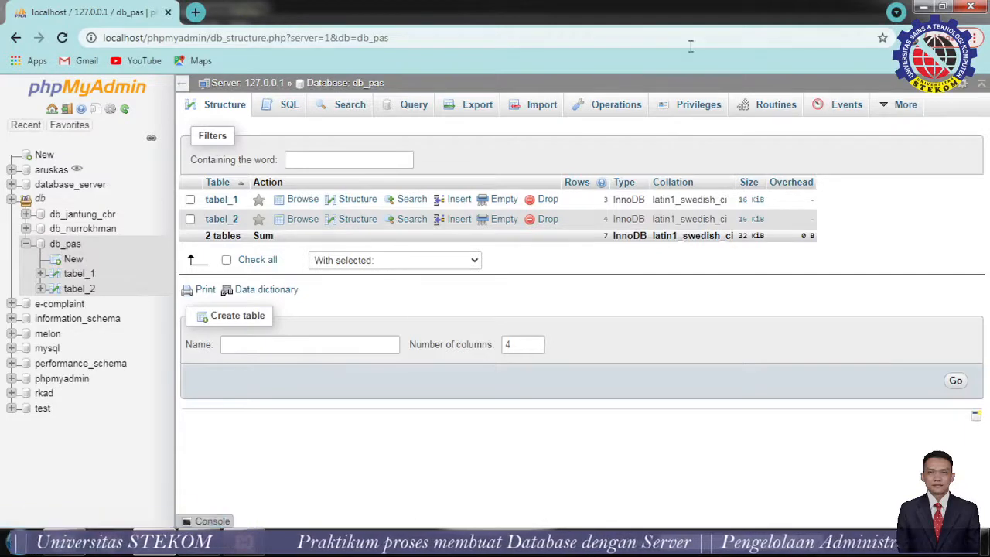
# Step: Begin an export of database db_pas and enter db_pas as the new template name
pyautogui.click(481, 109)
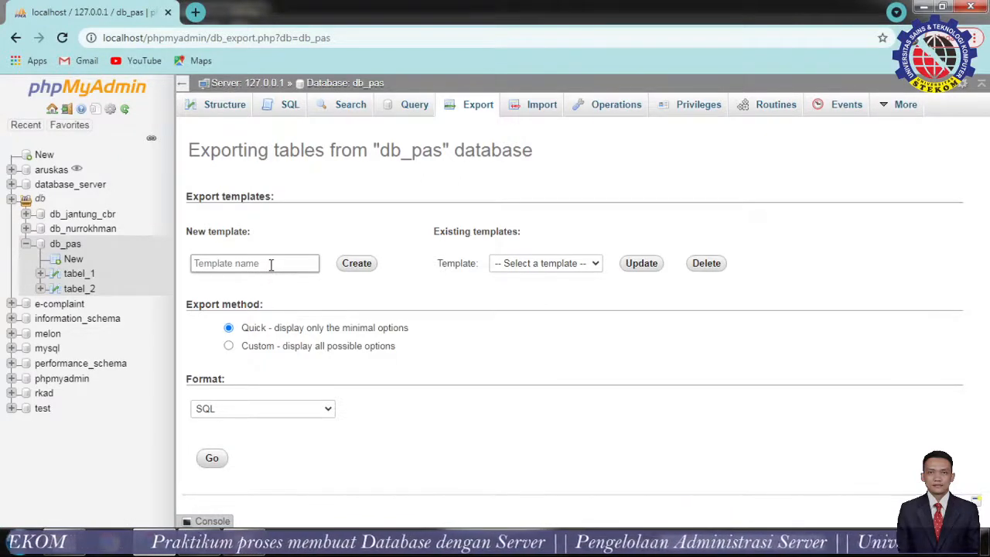
pyautogui.write('nur')
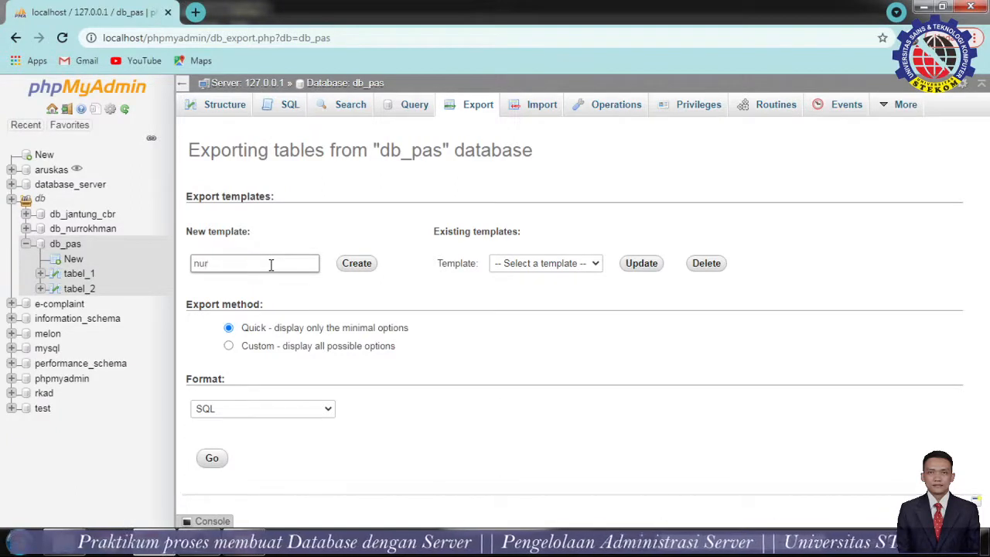
pyautogui.press('BackSpace')
pyautogui.press('BackSpace')
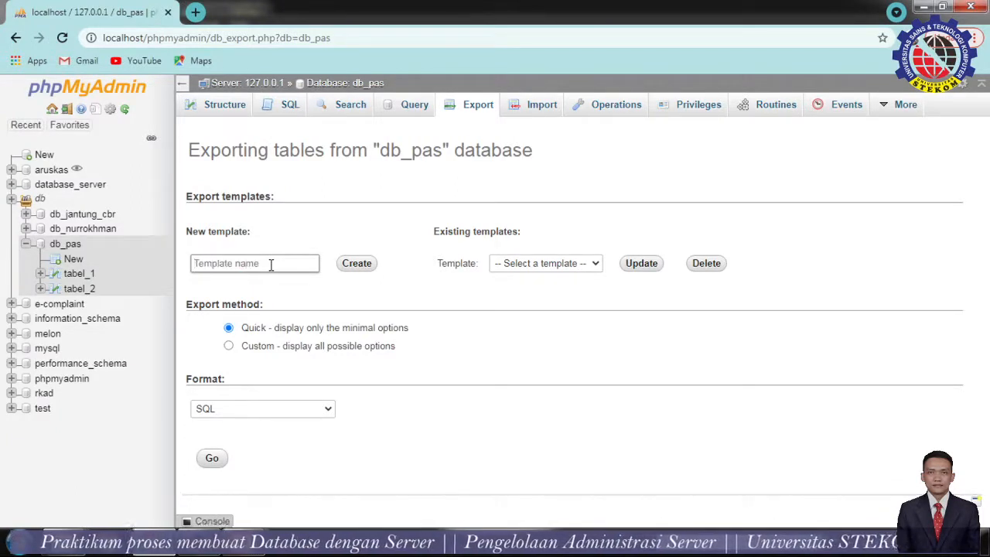
pyautogui.write('db')
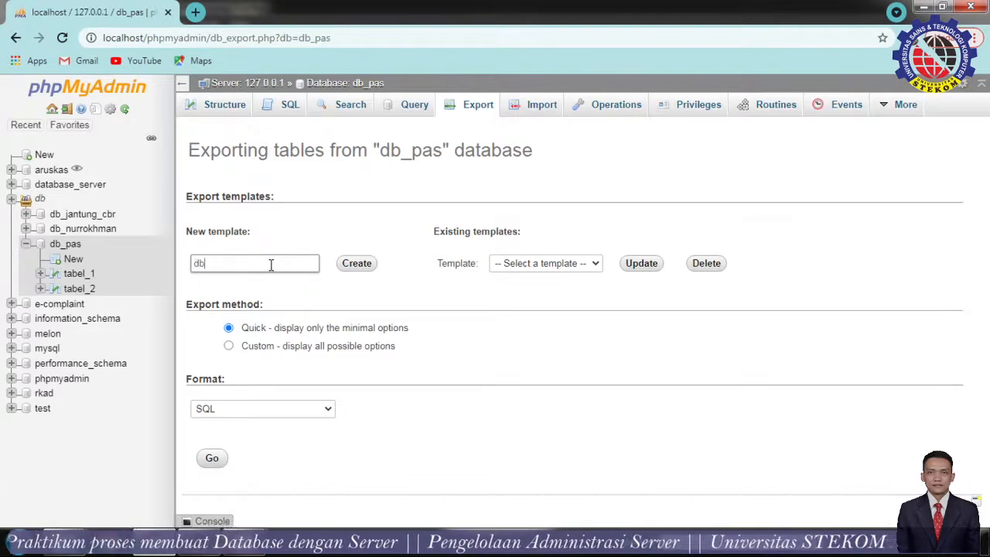
pyautogui.write('pas')
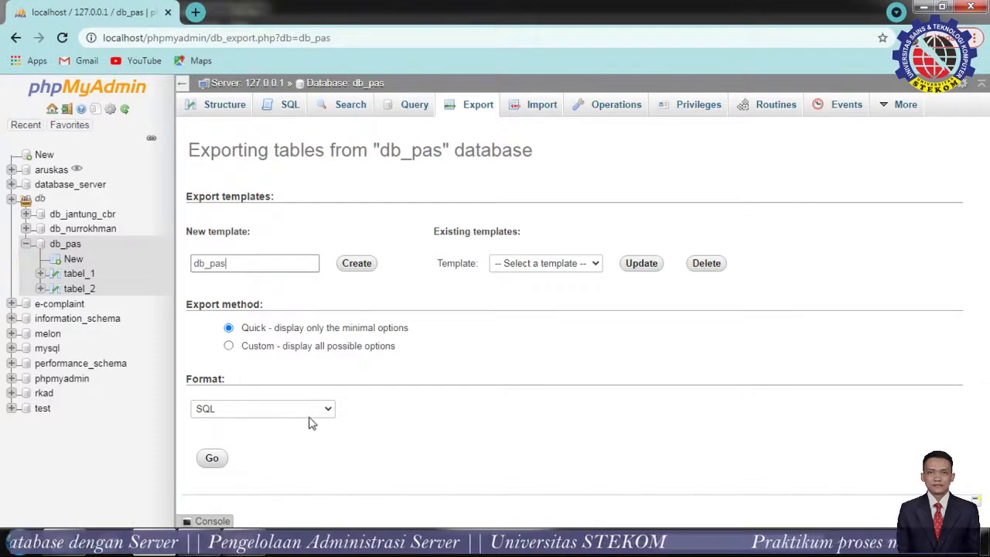
# Step: Export db_pas with the quick method as an SQL file, show the downloaded db_pas.sql in its folder, and return to the browser
pyautogui.click(213, 459)
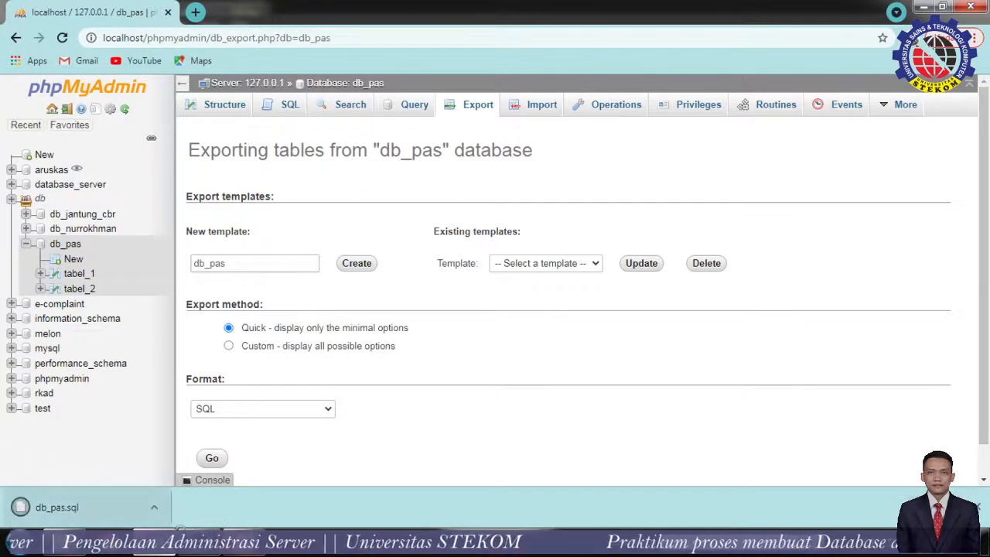
pyautogui.moveTo(154, 548)
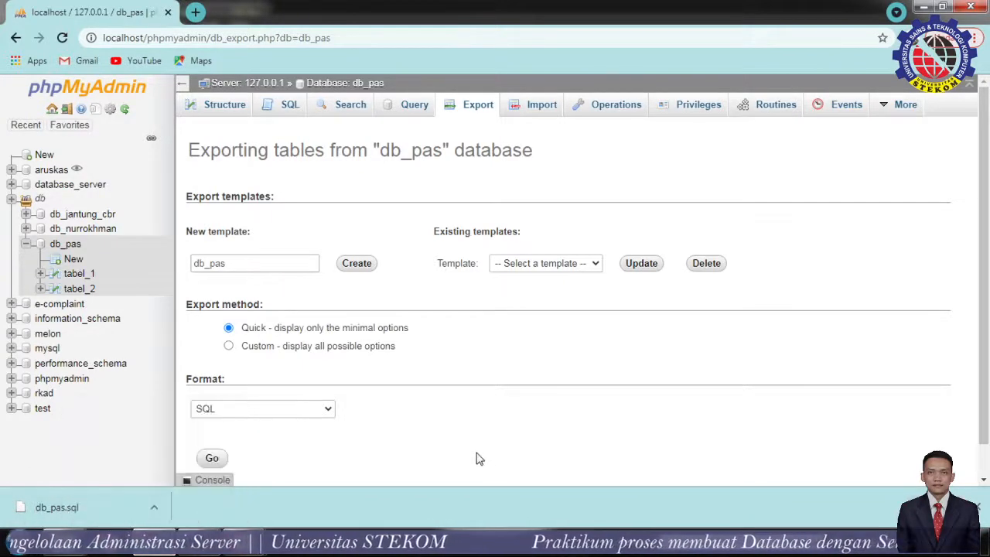
pyautogui.click(154, 507)
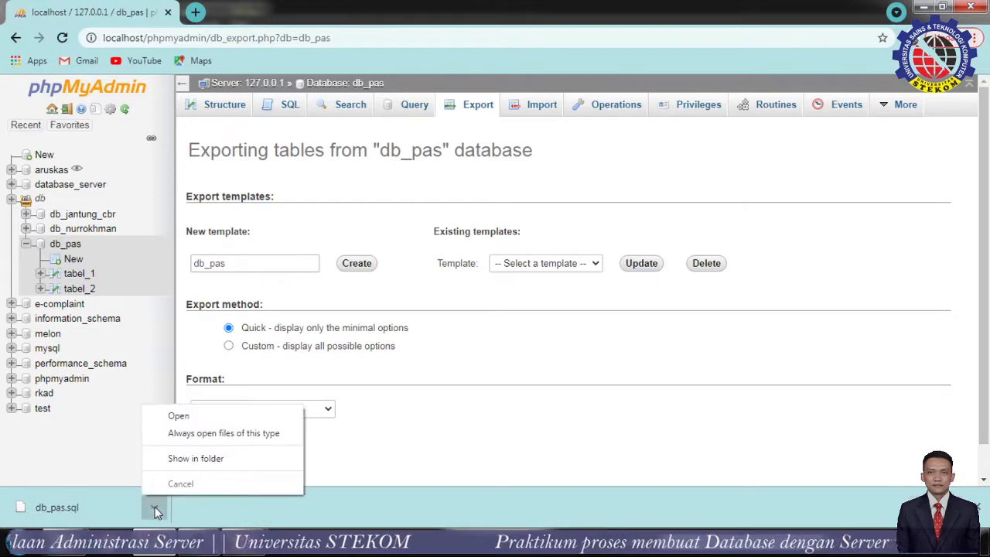
pyautogui.click(223, 464)
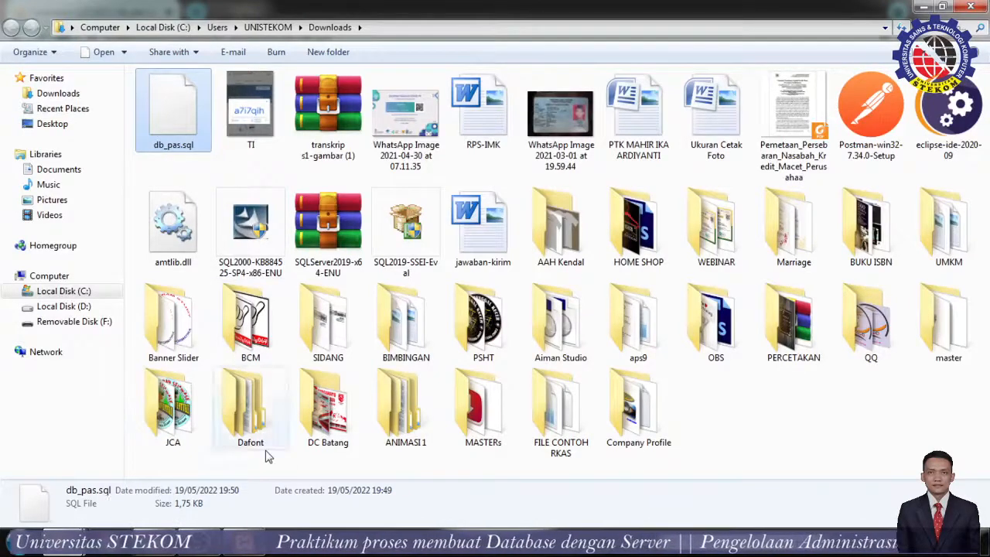
pyautogui.click(153, 548)
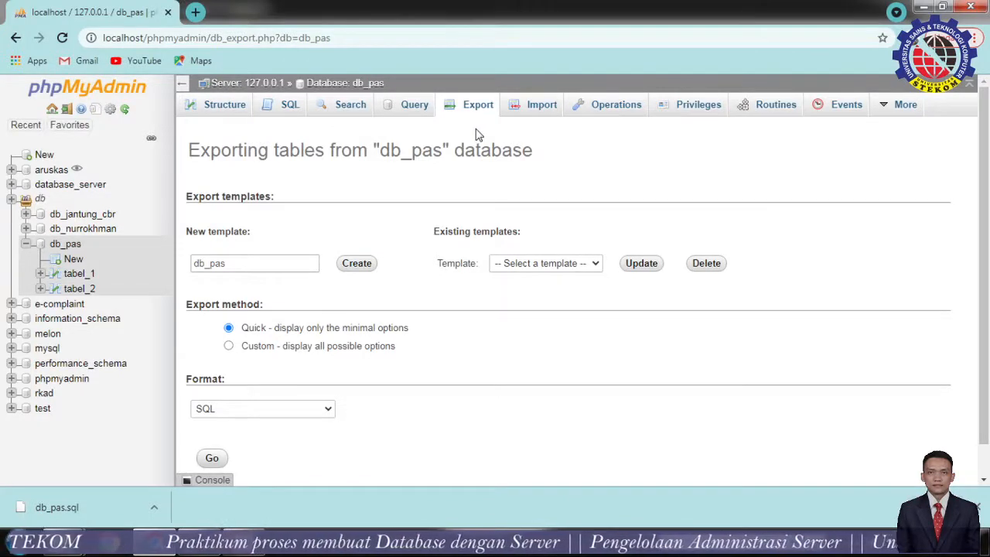
# Step: Start an import into database db_pas and choose db_pas.sql from the Downloads folder as the source file
pyautogui.click(542, 108)
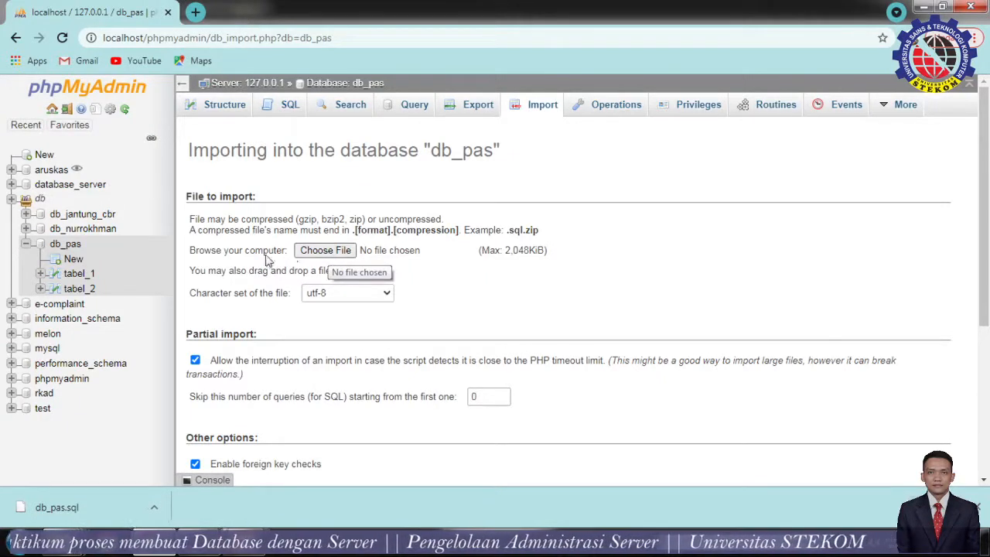
pyautogui.click(337, 253)
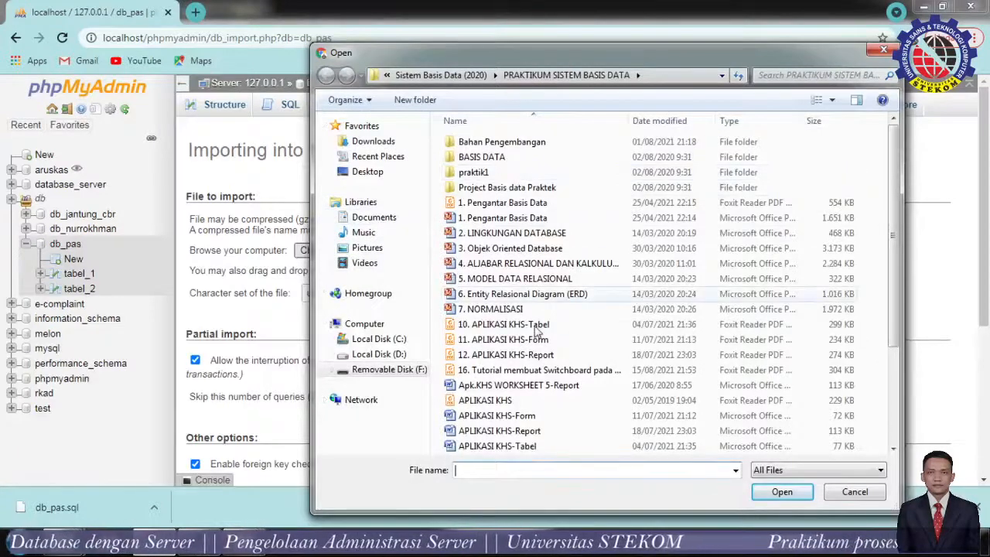
pyautogui.click(379, 142)
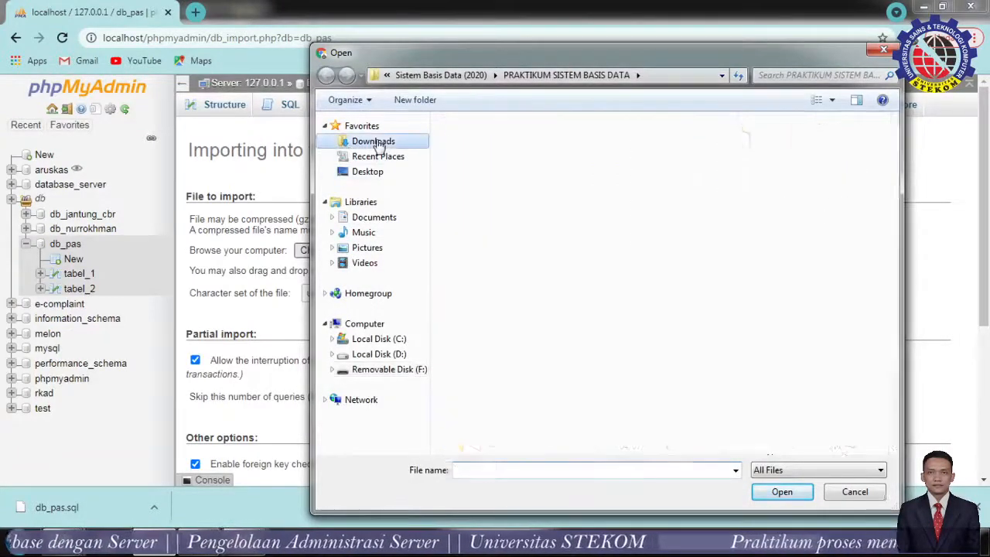
pyautogui.moveTo(893, 199); pyautogui.dragTo(893, 392)
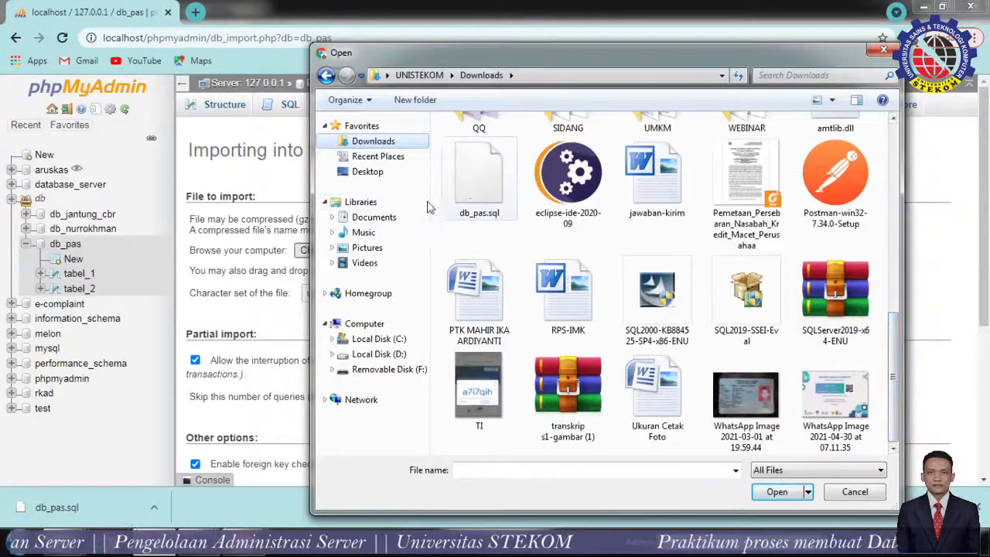
pyautogui.click(475, 199)
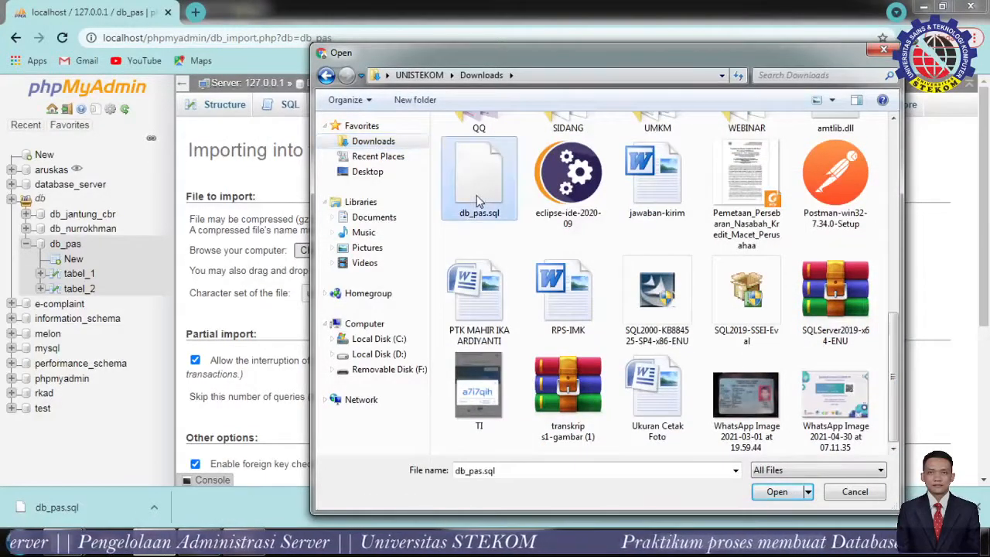
pyautogui.click(776, 492)
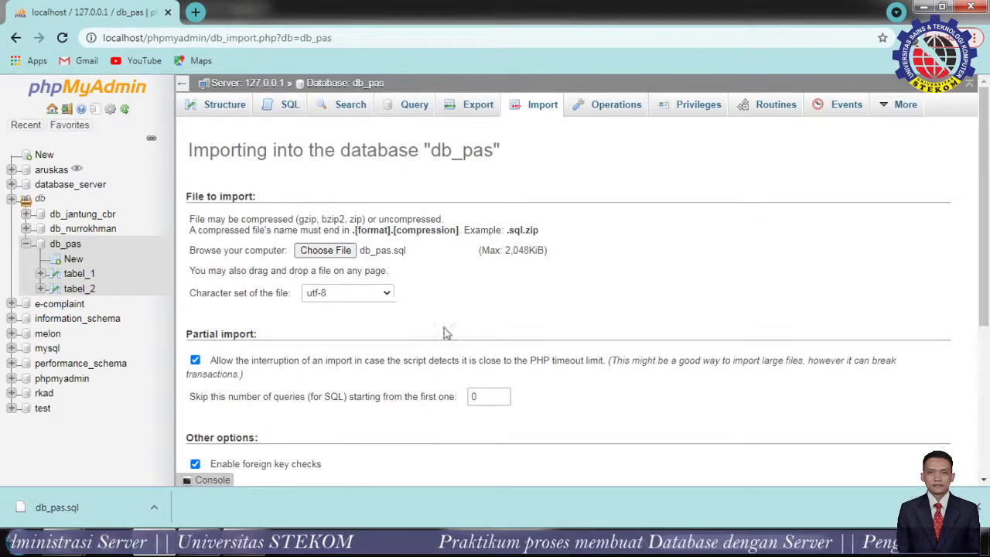
# Step: Try to import the chosen file into db_pas in SQL format with compatibility mode NONE
pyautogui.scroll(-3, 773, 304)
pyautogui.scroll(-1, 824, 333)
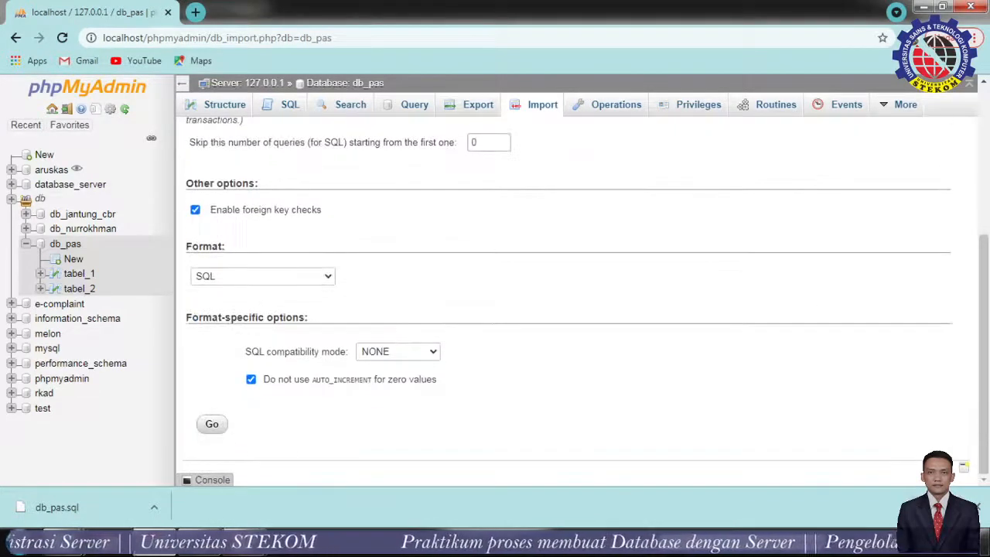
pyautogui.click(978, 508)
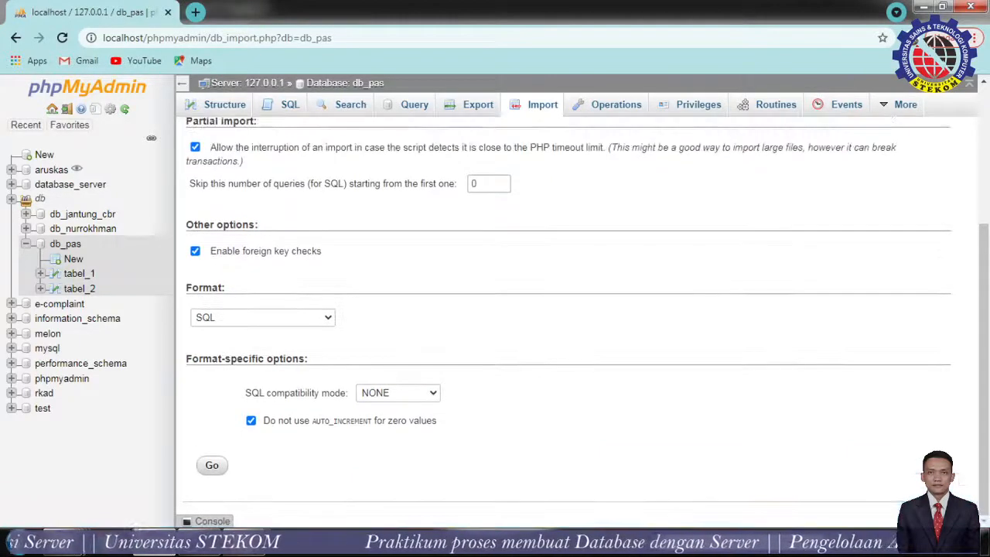
pyautogui.click(212, 467)
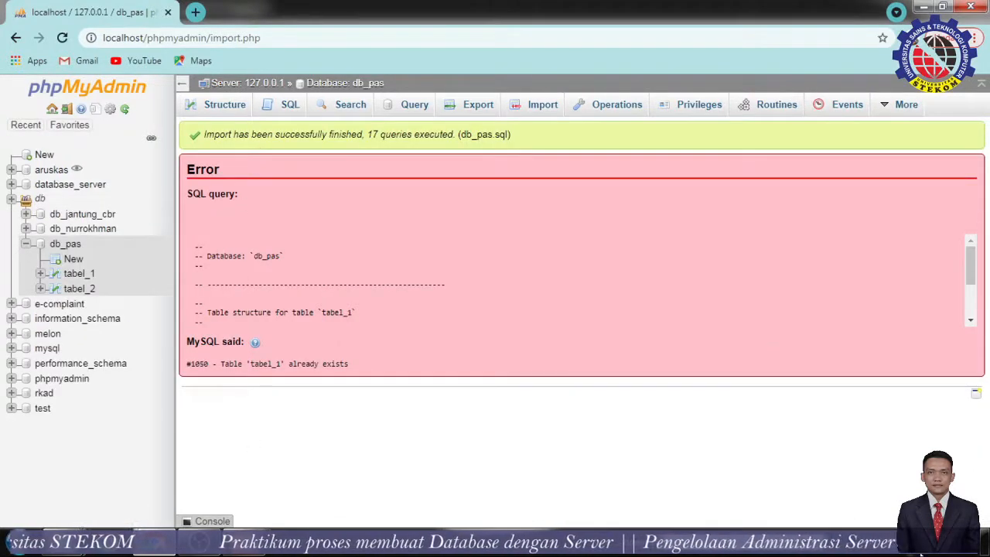
# Step: Examine the table overview of db_pas and its SQL query editor, ending back at the table overview
pyautogui.click(69, 246)
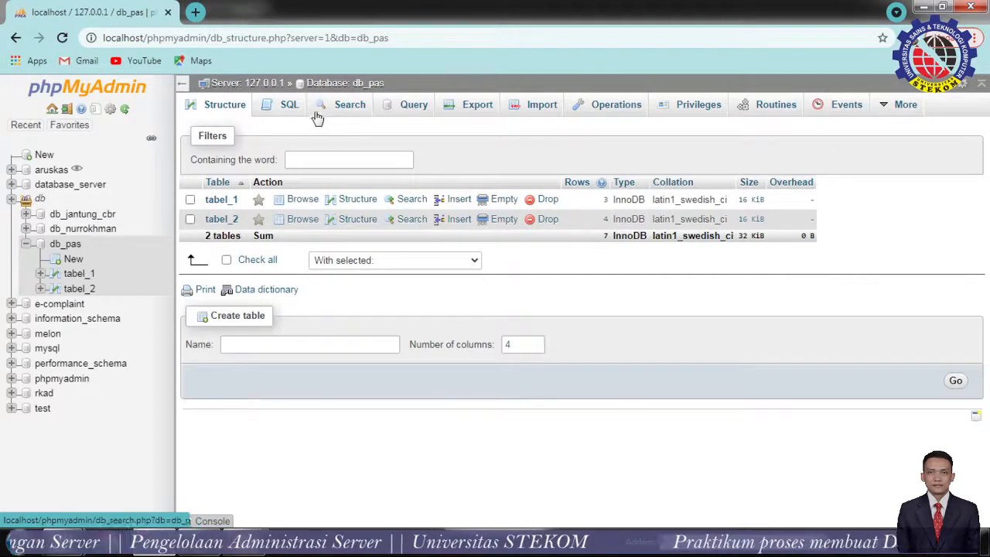
pyautogui.click(286, 108)
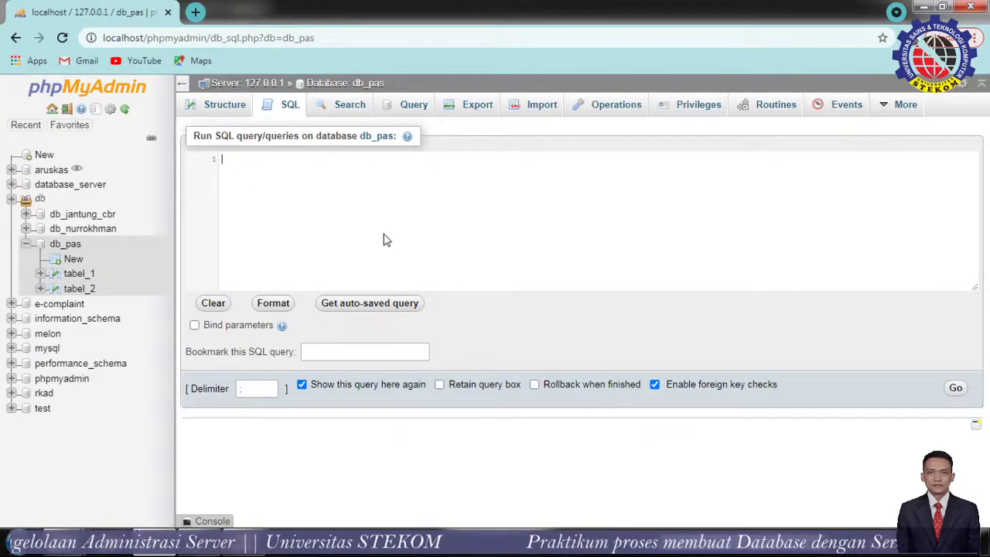
pyautogui.click(240, 104)
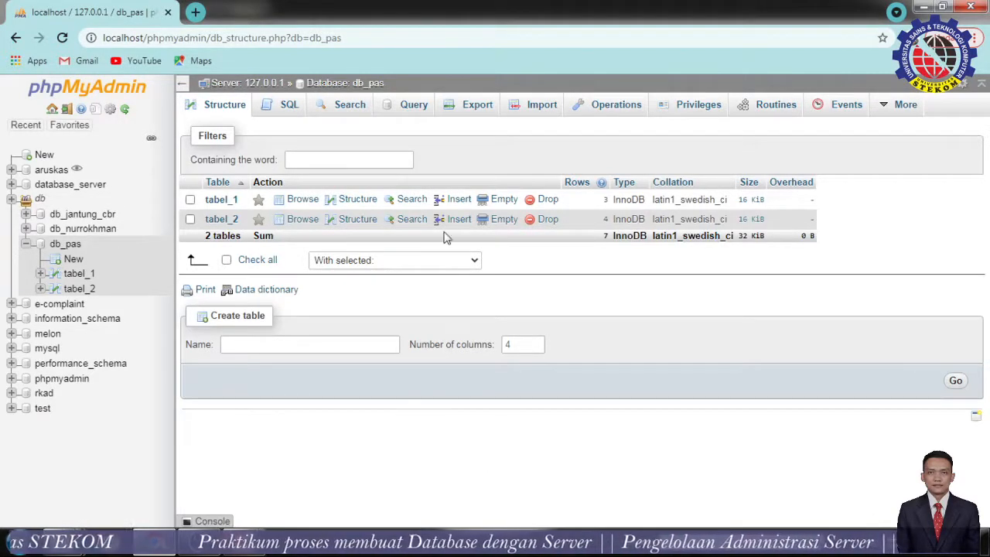
pyautogui.click(282, 105)
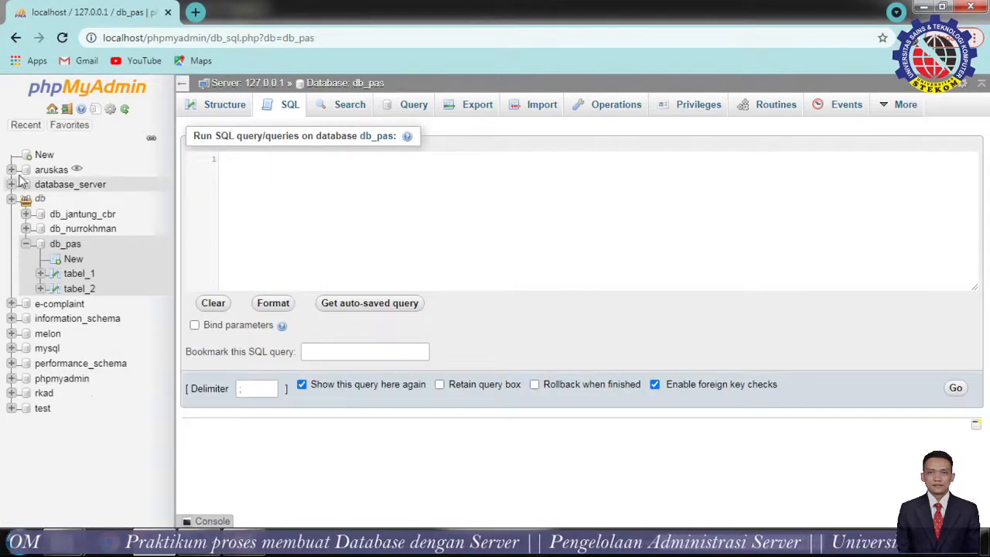
pyautogui.click(222, 108)
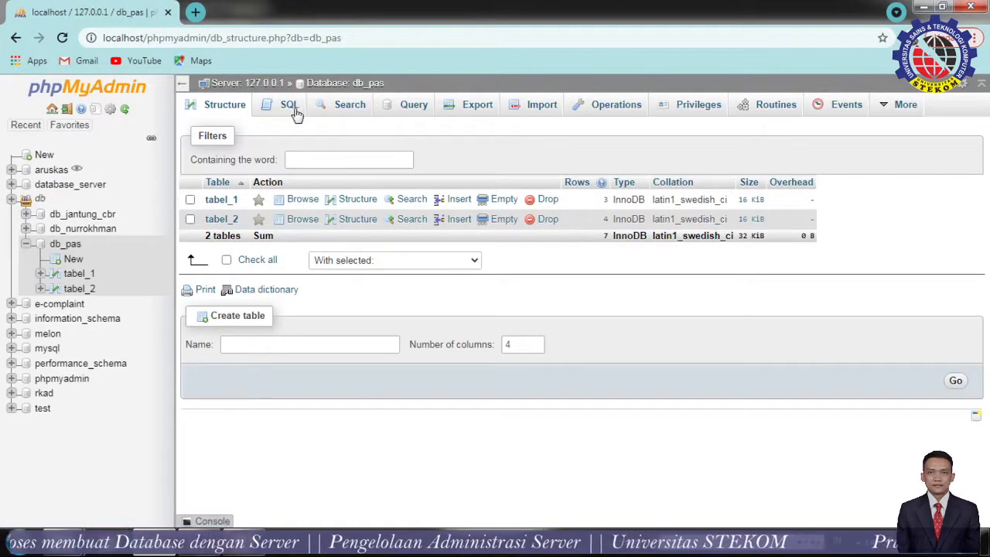
pyautogui.moveTo(893, 108)
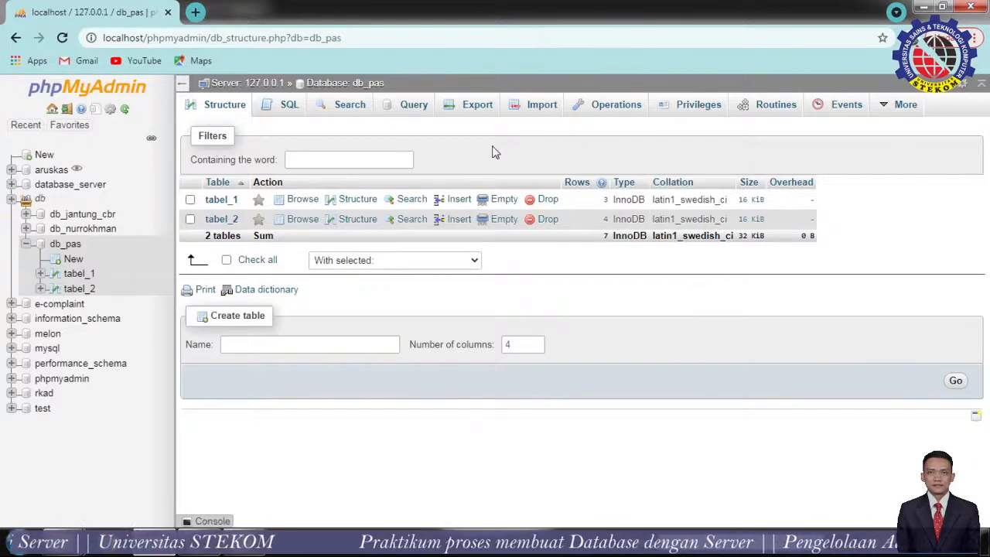
pyautogui.click(365, 165)
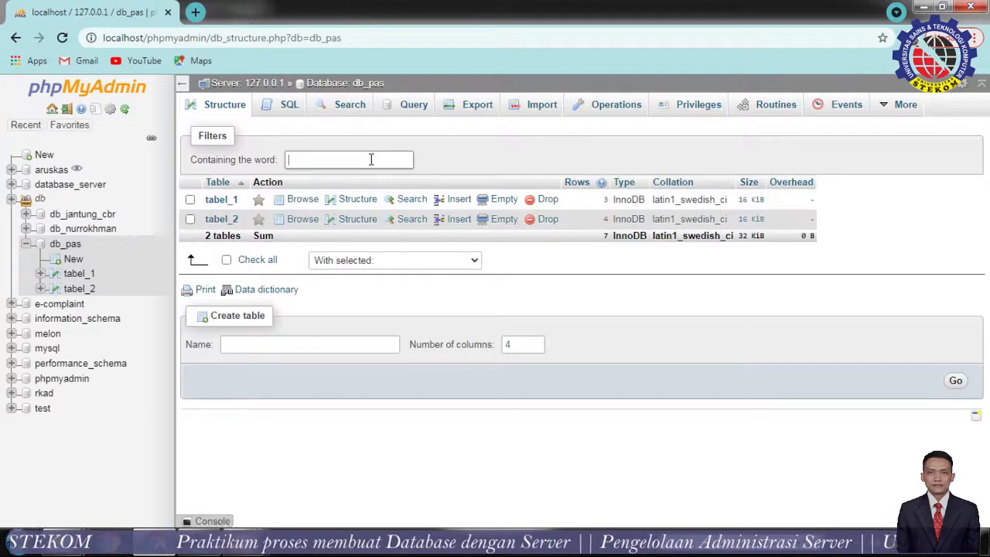
pyautogui.click(371, 160)
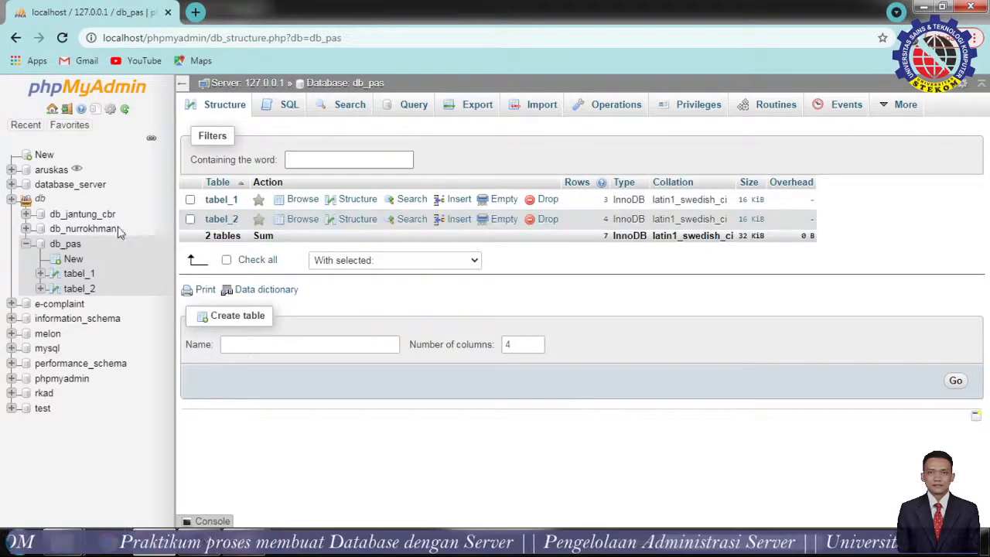
pyautogui.click(68, 246)
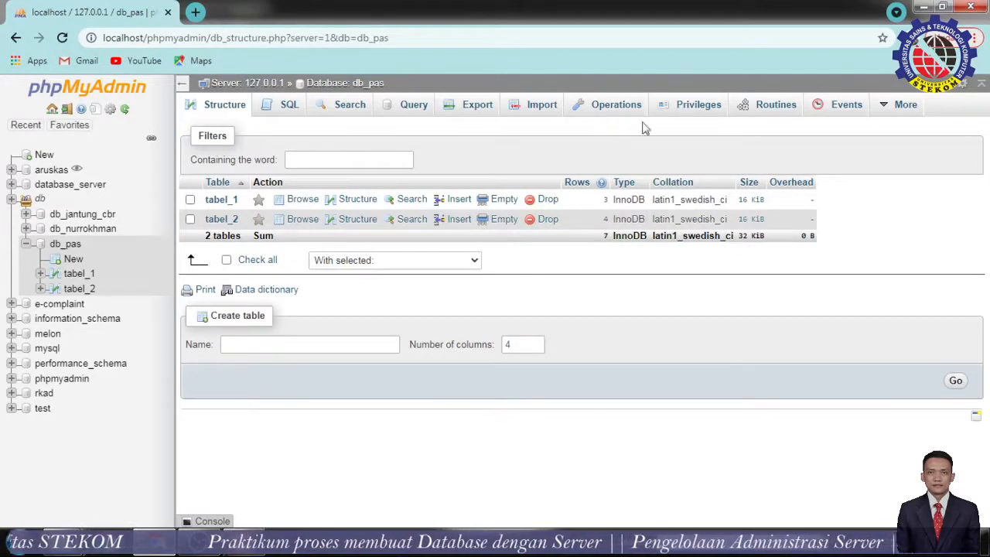
pyautogui.moveTo(905, 107)
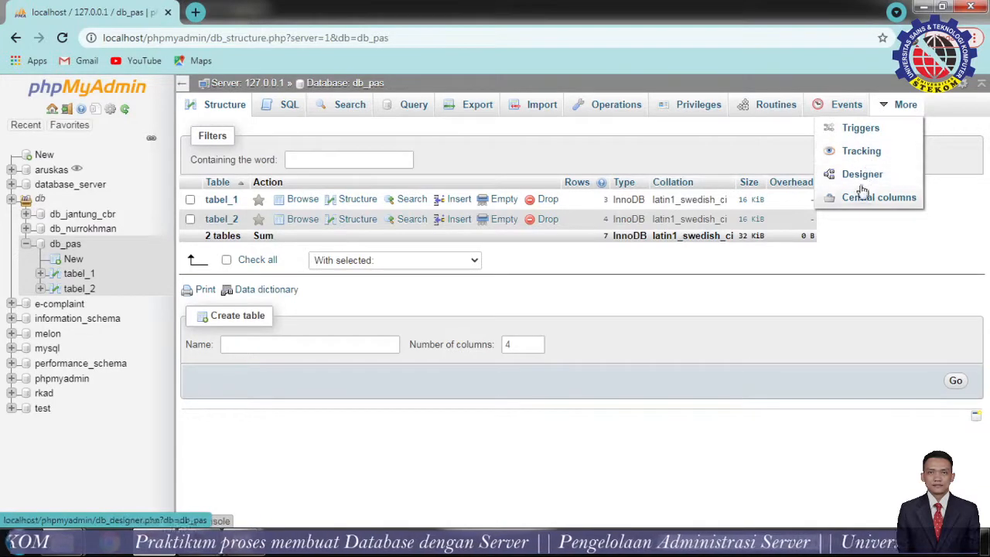
pyautogui.moveTo(871, 116)
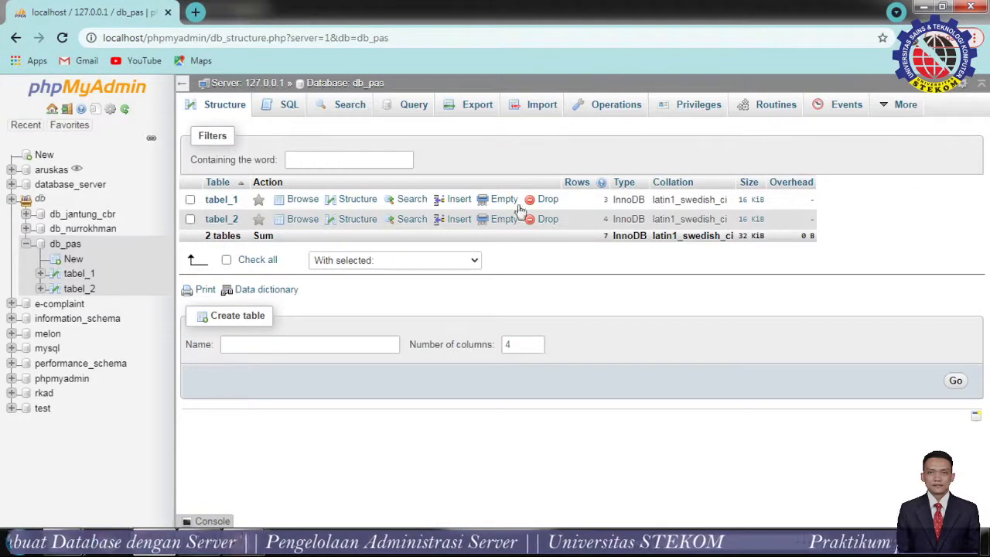
# Step: Examine the import page and the rename, remove, copy and collation operations of db_pas, and return to the table overview
pyautogui.click(476, 114)
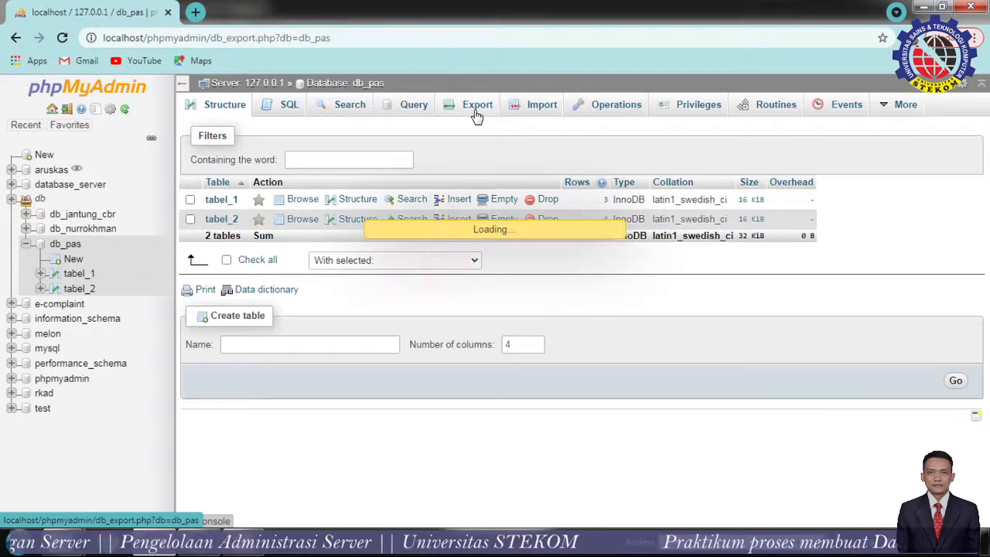
pyautogui.click(542, 114)
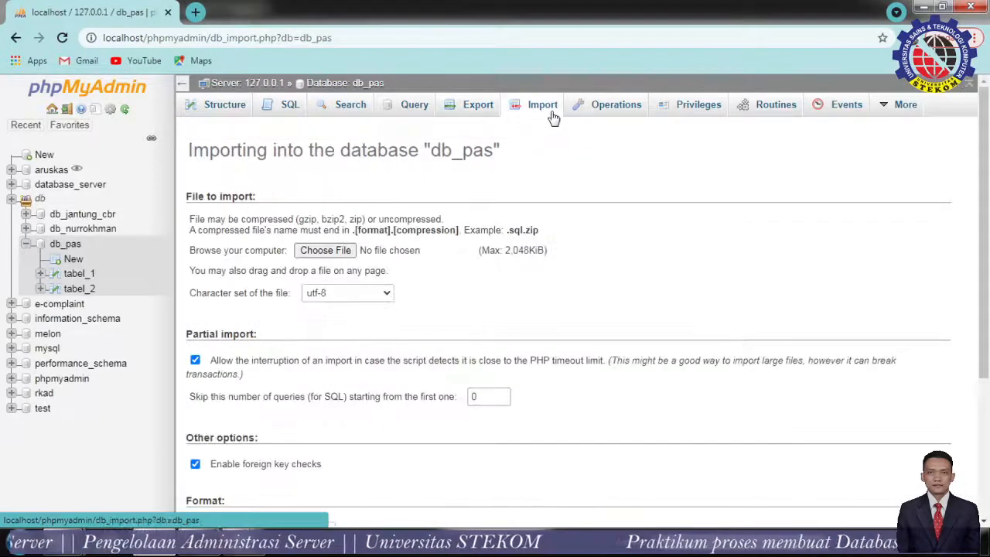
pyautogui.click(625, 105)
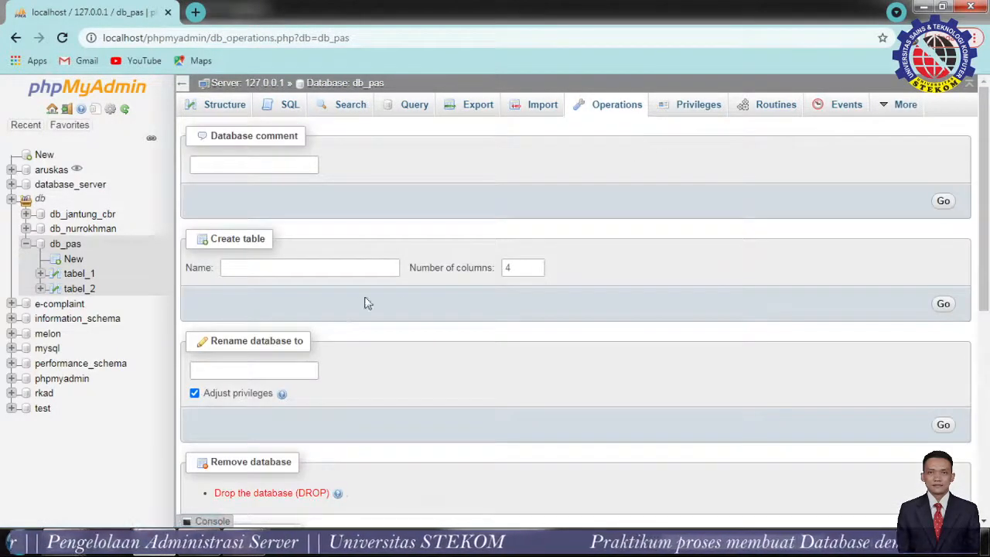
pyautogui.scroll(-3, 503, 411)
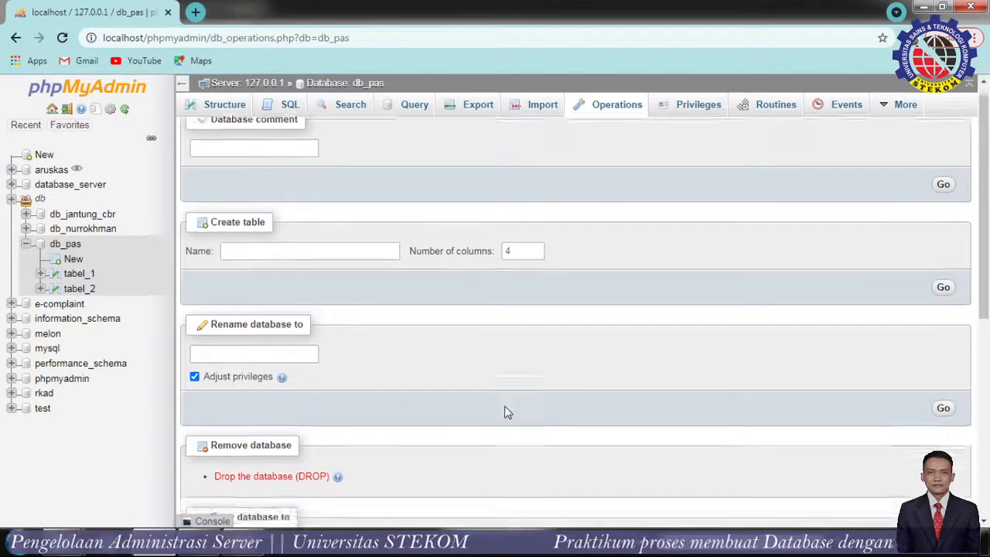
pyautogui.scroll(2, 507, 413)
pyautogui.scroll(1, 504, 412)
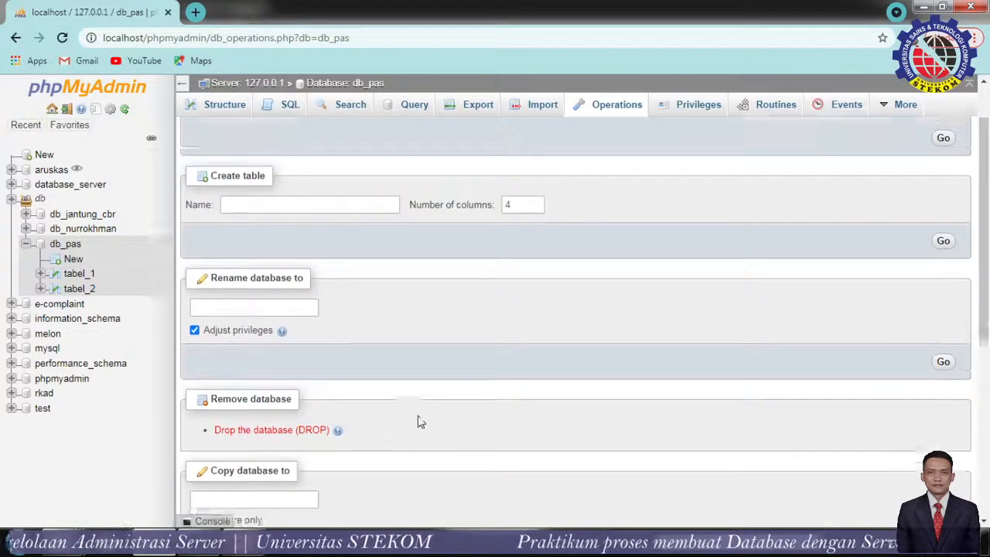
pyautogui.scroll(-3, 457, 243)
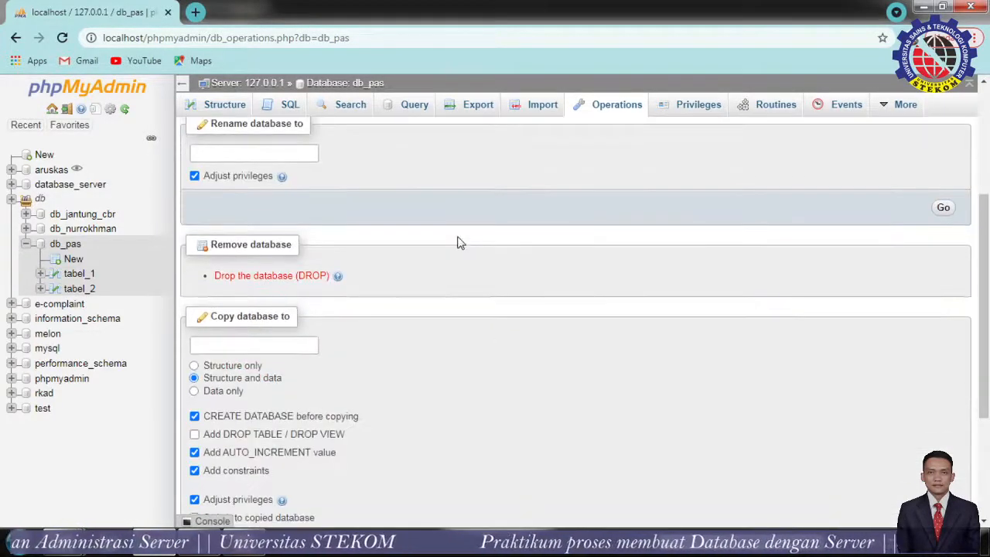
pyautogui.scroll(-3, 457, 243)
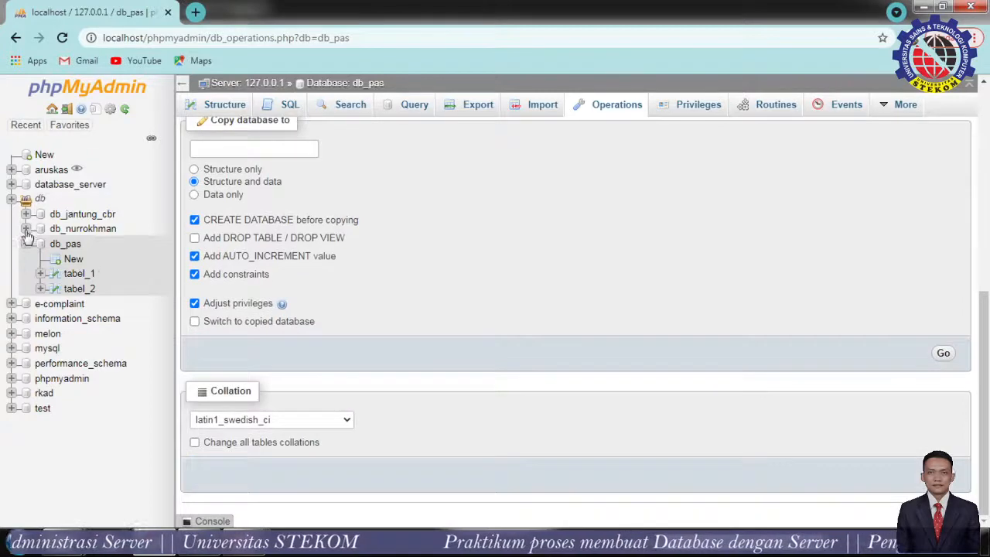
pyautogui.scroll(6, 647, 355)
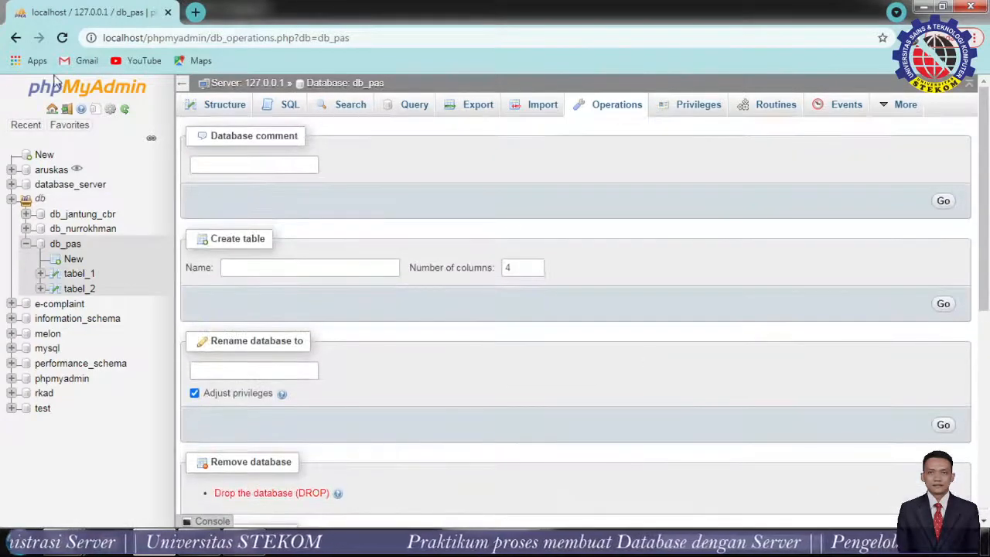
pyautogui.click(206, 108)
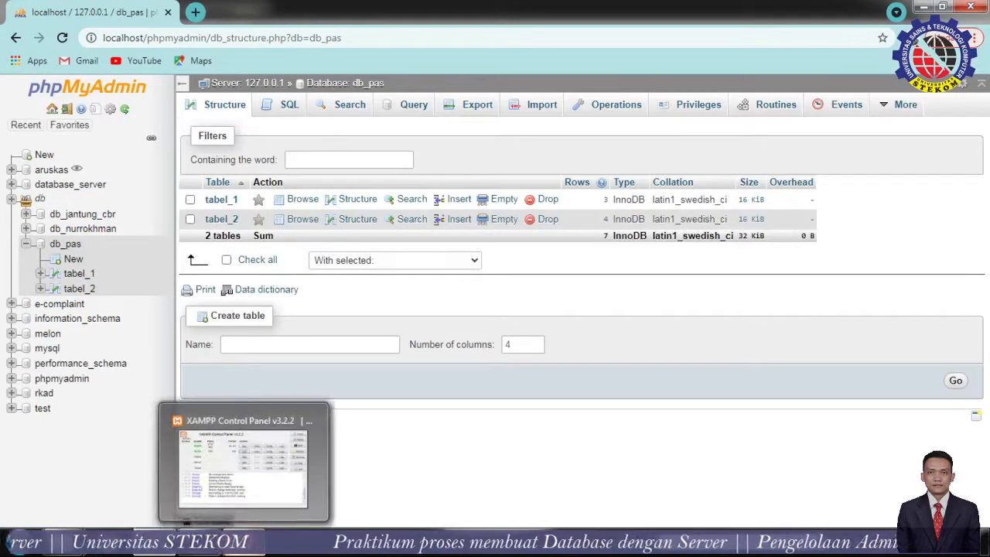
# Step: Switch to OBS and select the closing scene
pyautogui.moveTo(199, 545)
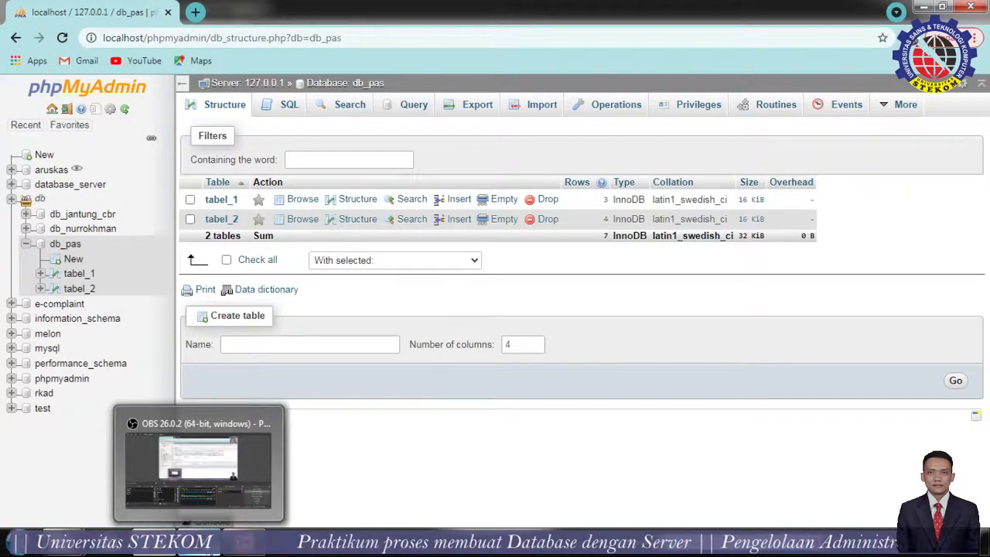
pyautogui.click(199, 460)
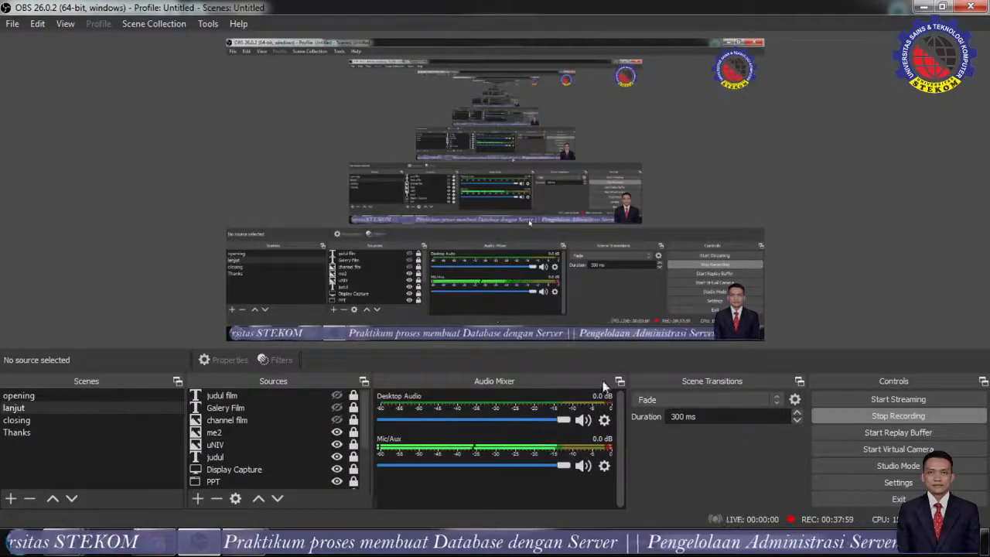
pyautogui.click(37, 419)
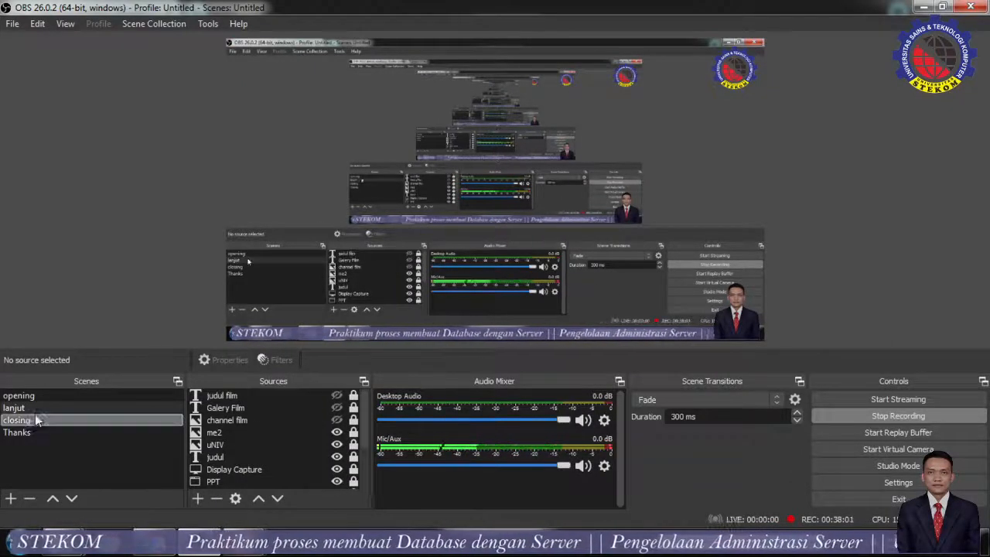